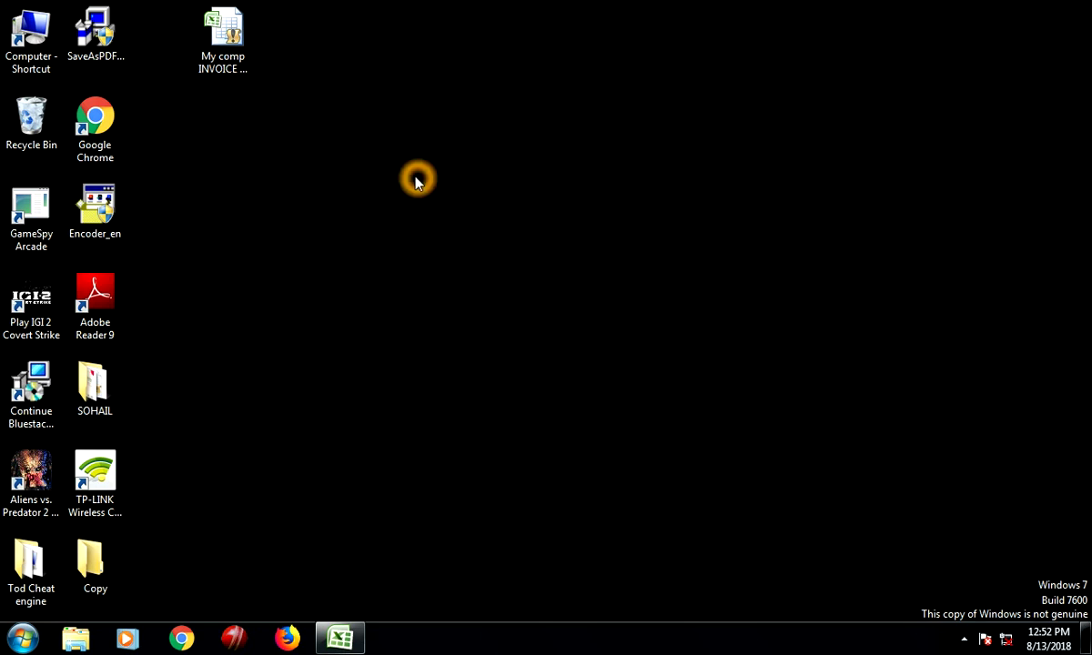
Restore the 'My comp INVOICE Copy- New V03.29.18' workbook window from the taskbar
{"action": "mouse_move", "coordinate": [346, 646]}
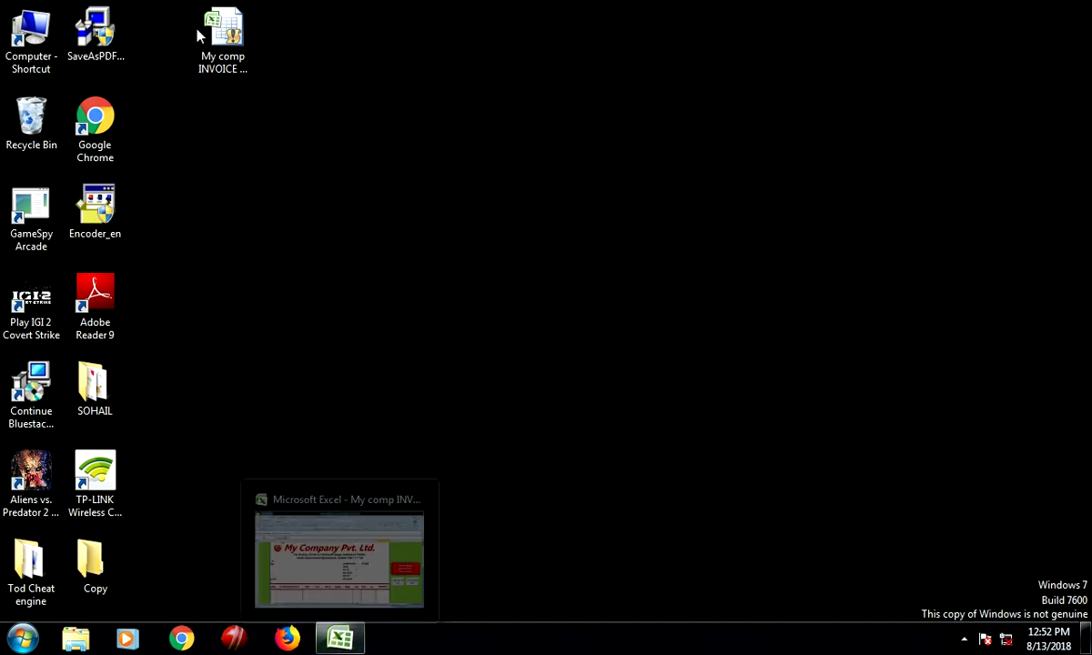
{"action": "left_click", "coordinate": [216, 60]}
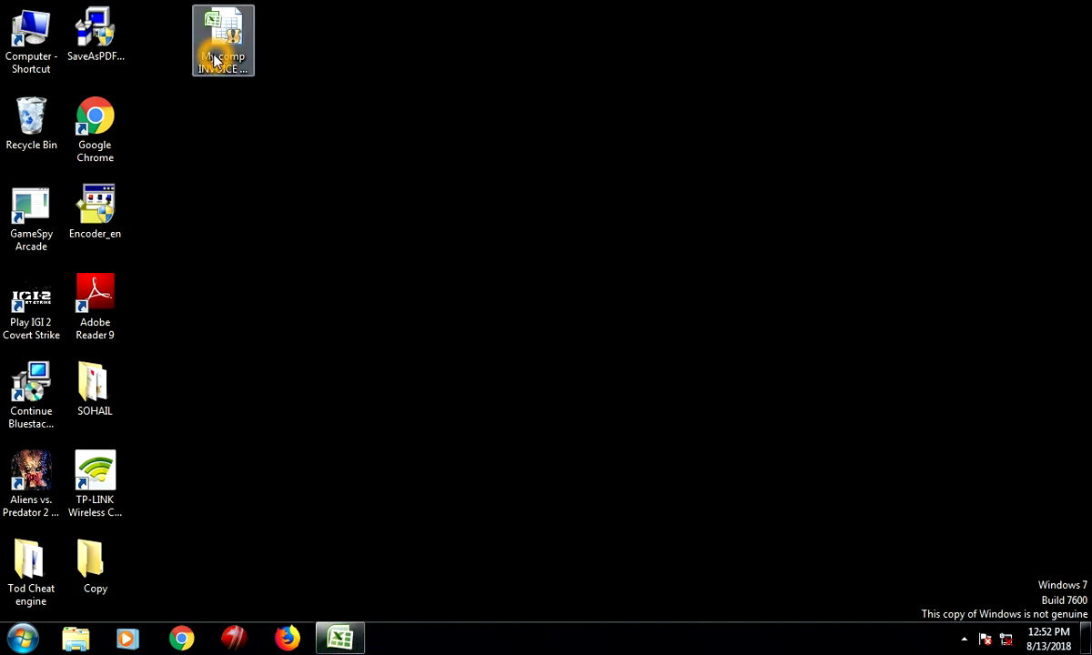
{"action": "left_click", "coordinate": [268, 334]}
{"action": "left_click", "coordinate": [339, 637]}
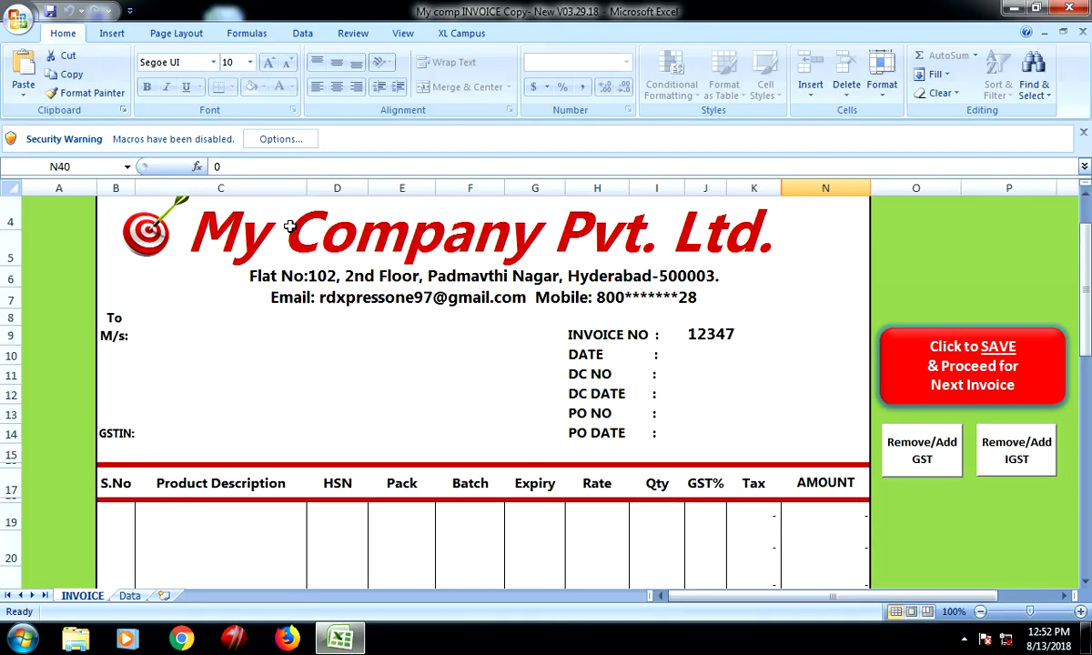
{"action": "left_click_drag", "start_coordinate": [1084, 262], "coordinate": [1085, 257]}
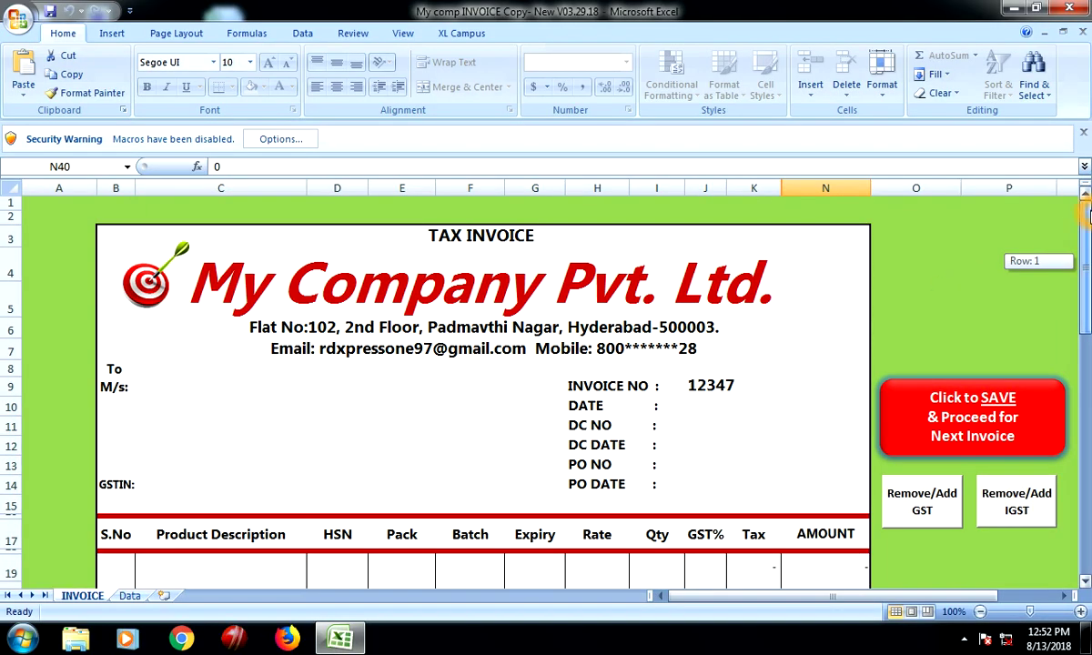
{"action": "left_click", "coordinate": [425, 370]}
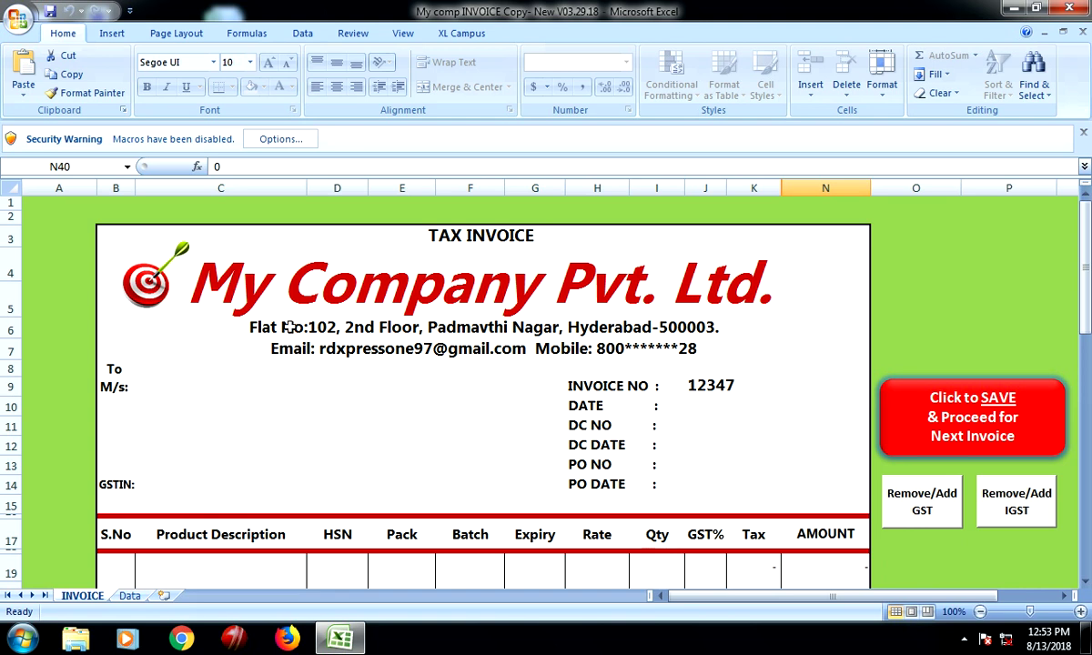
Try the invoice's save-and-start-next-invoice button several times
{"action": "left_click", "coordinate": [358, 392]}
{"action": "left_click", "coordinate": [499, 428]}
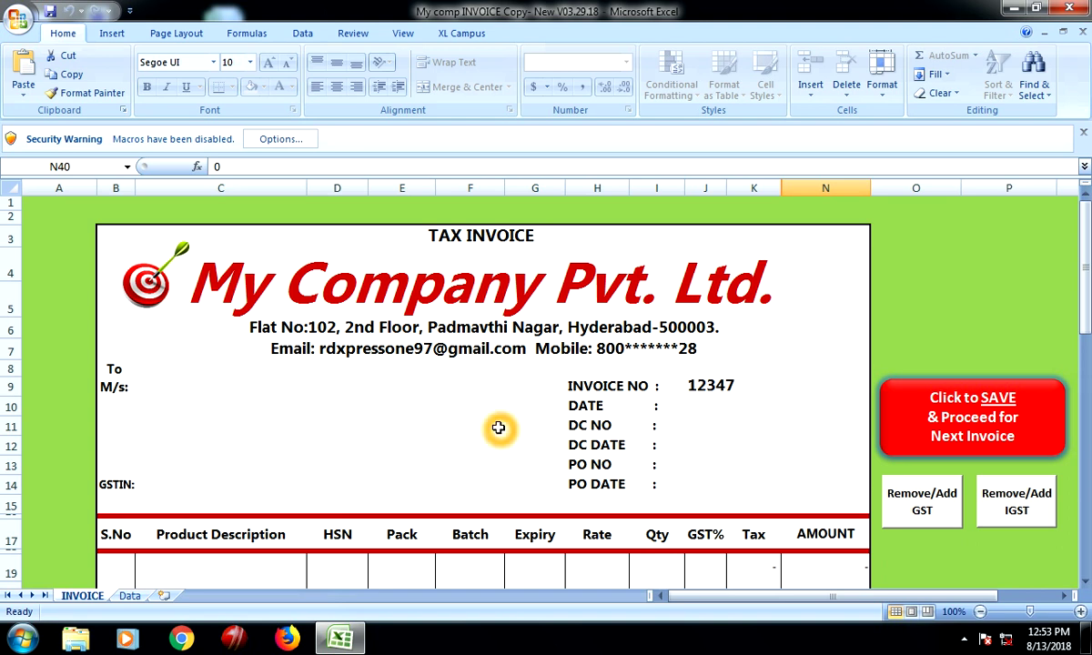
{"action": "left_click", "coordinate": [860, 414]}
{"action": "left_click", "coordinate": [951, 411]}
{"action": "left_click", "coordinate": [930, 417]}
{"action": "left_click", "coordinate": [939, 427]}
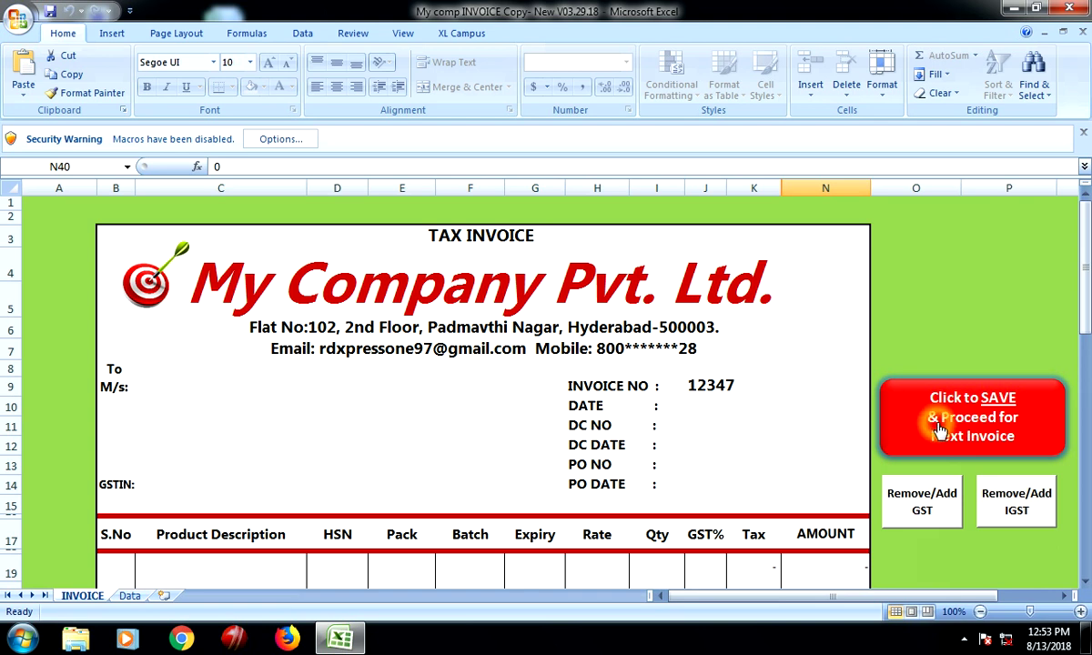
{"action": "left_click", "coordinate": [941, 429]}
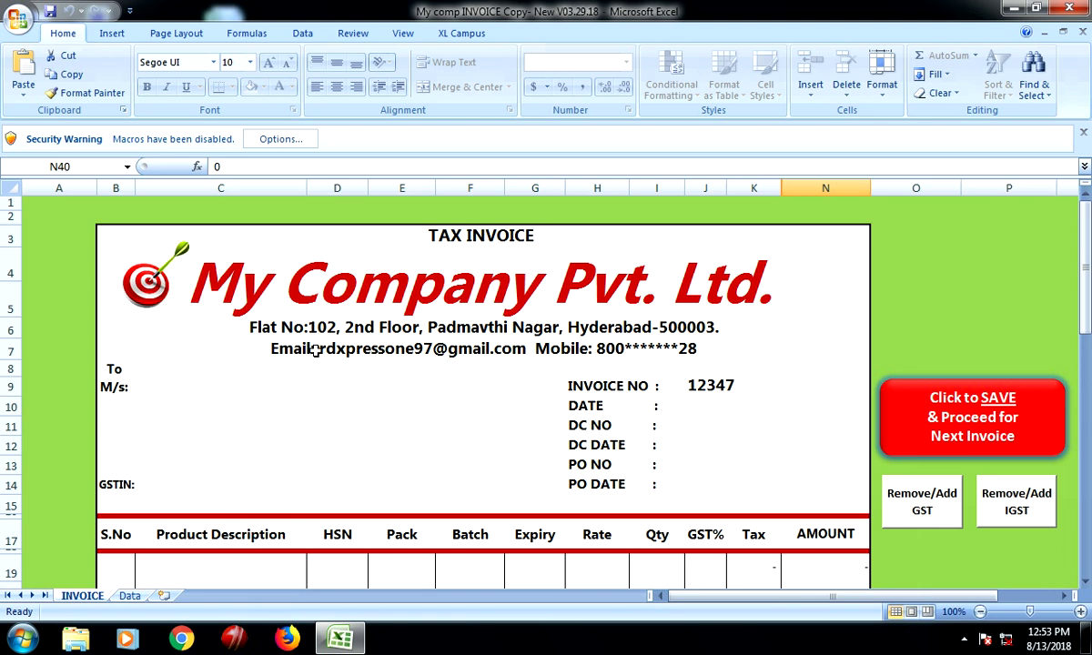
Enable the workbook's macros through the Security Warning options
{"action": "left_click", "coordinate": [238, 414]}
{"action": "left_click", "coordinate": [293, 141]}
{"action": "left_click", "coordinate": [288, 144]}
{"action": "left_click", "coordinate": [381, 344]}
{"action": "left_click", "coordinate": [645, 478]}
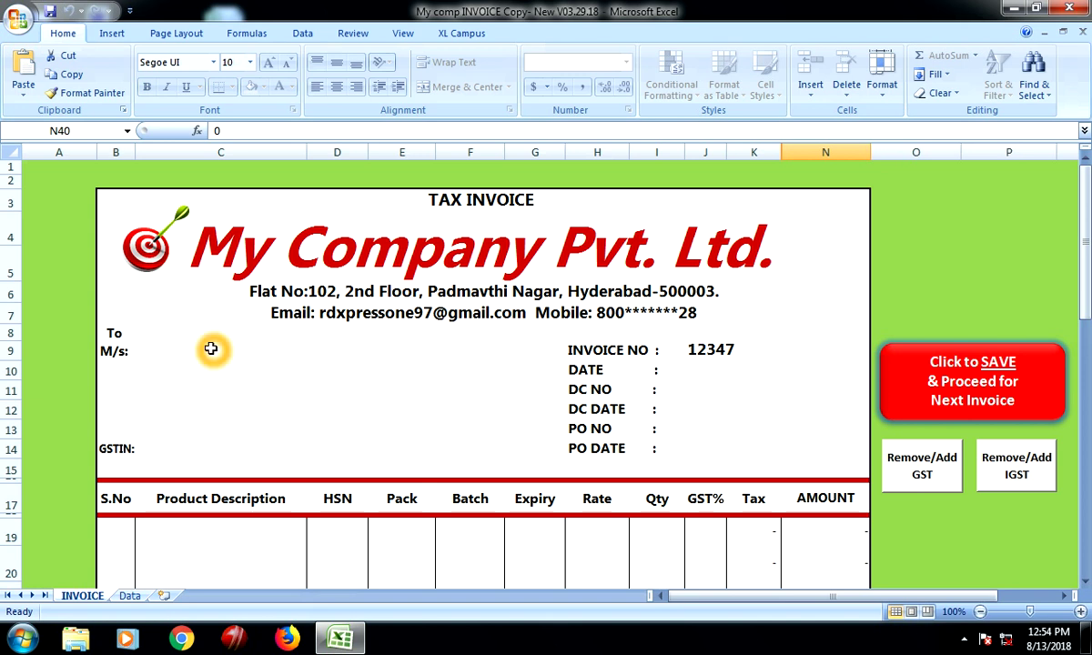
Look over the Data sheet of customers and products, then return to INVOICE
{"action": "left_click", "coordinate": [130, 596]}
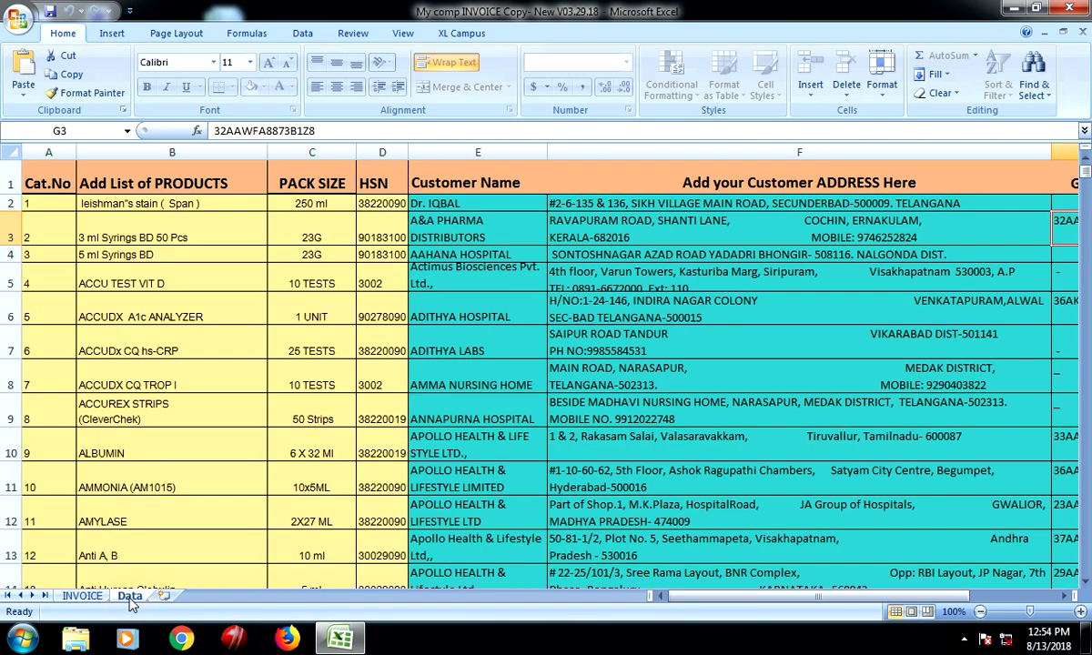
{"action": "key", "text": "ctrl+Page_Up"}
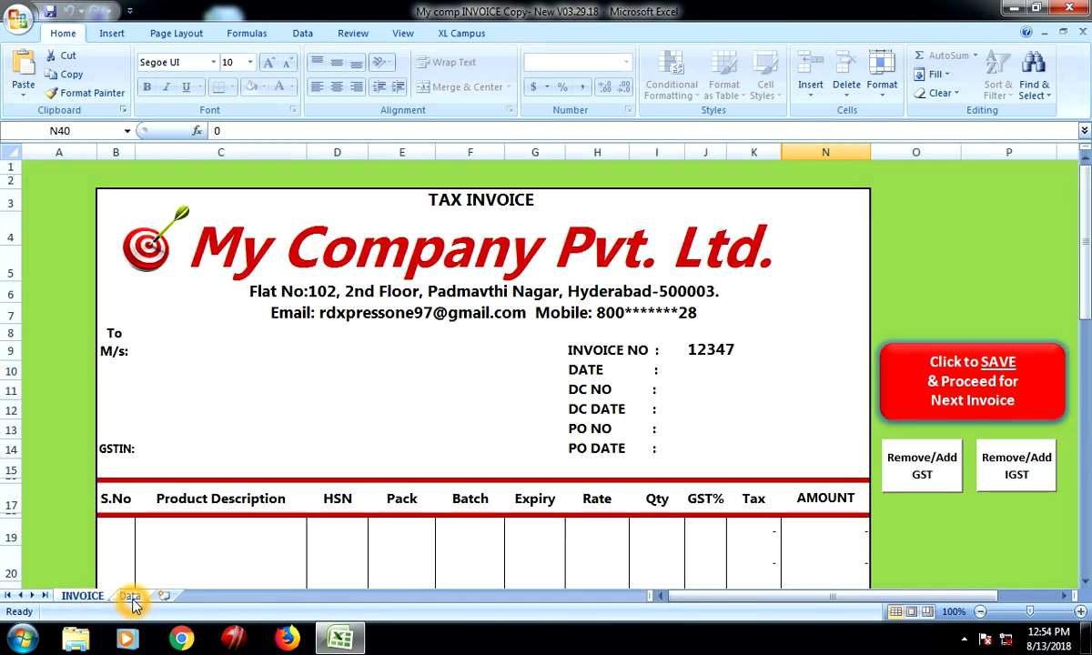
{"action": "left_click", "coordinate": [129, 599]}
{"action": "left_click", "coordinate": [245, 341]}
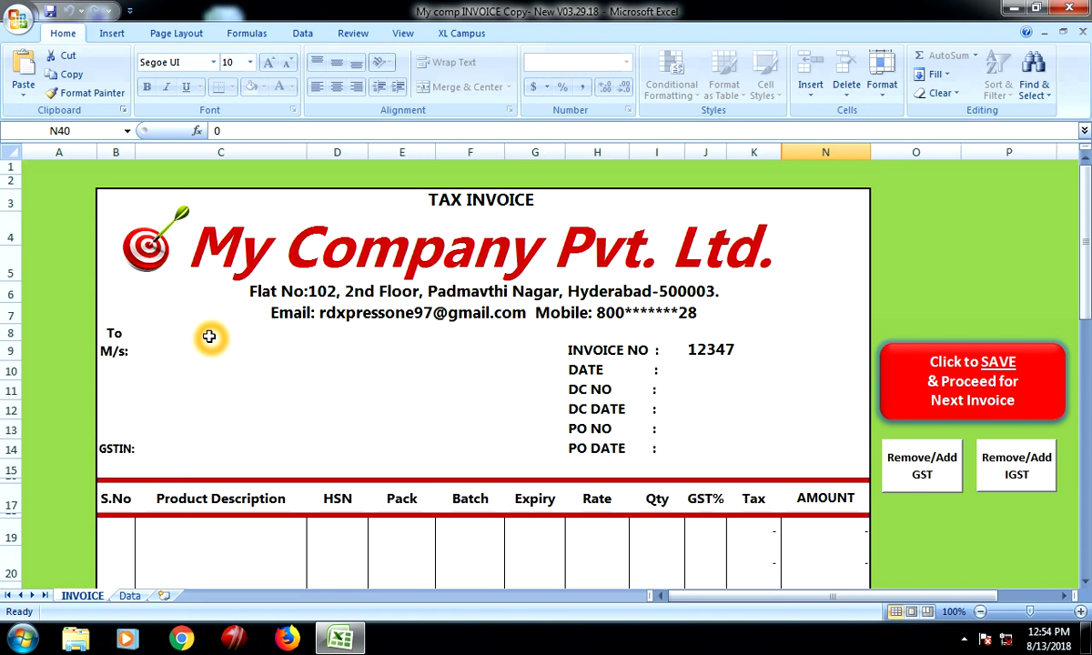
Select customer cell C9 to bring up the List Search box
{"action": "scroll", "coordinate": [314, 382], "scroll_direction": "down", "scroll_amount": 9}
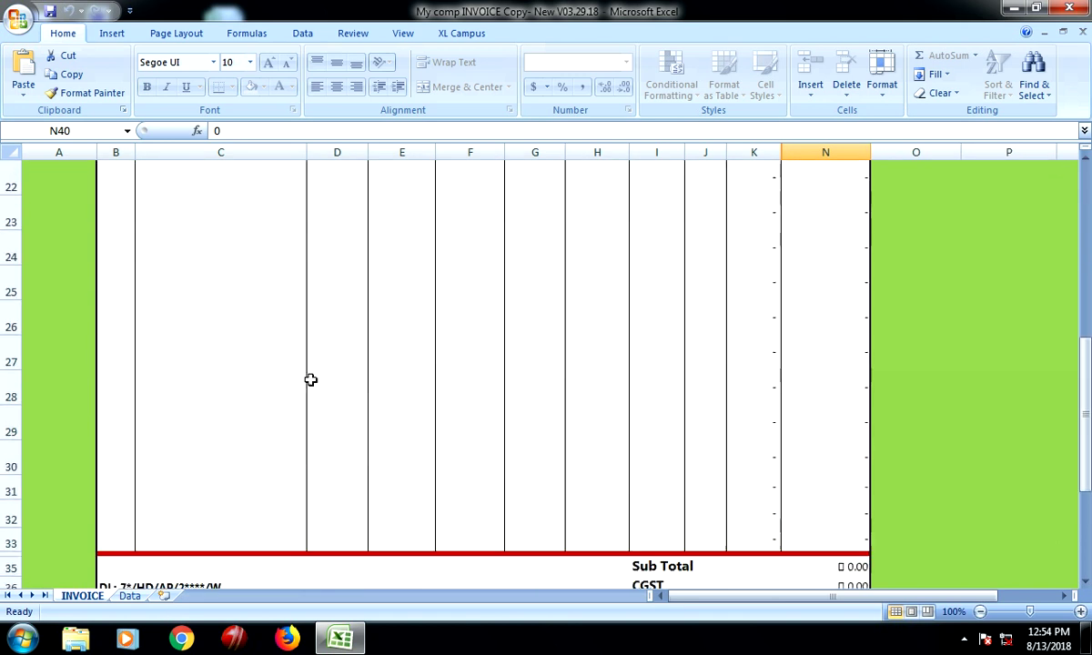
{"action": "scroll", "coordinate": [263, 420], "scroll_direction": "down", "scroll_amount": 2}
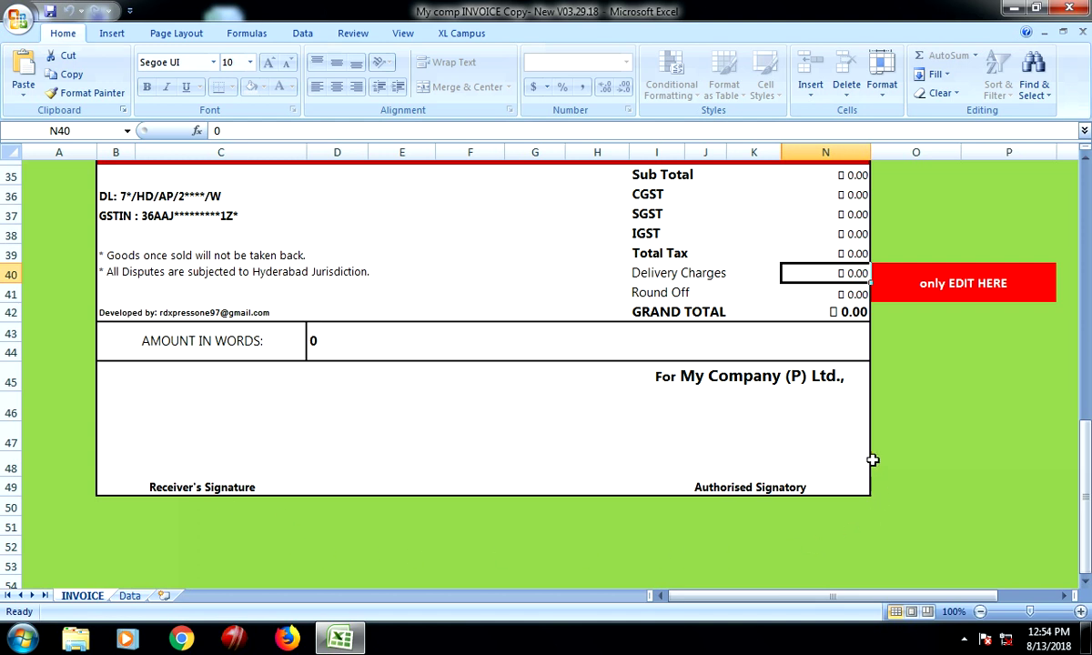
{"action": "scroll", "coordinate": [495, 398], "scroll_direction": "up", "scroll_amount": 6}
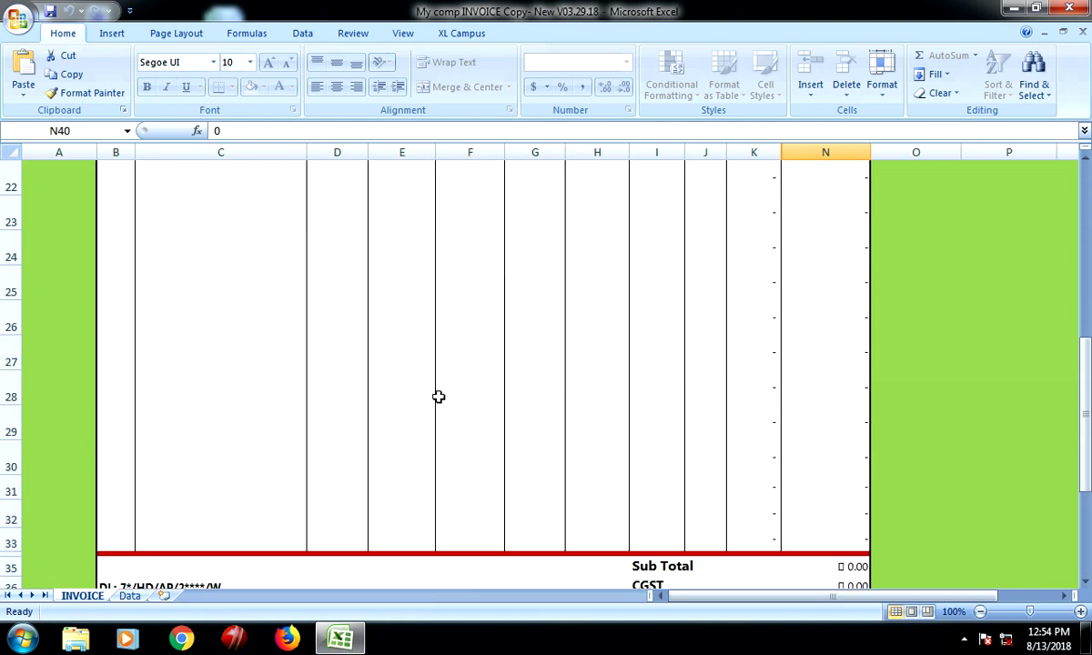
{"action": "scroll", "coordinate": [421, 395], "scroll_direction": "up", "scroll_amount": 3}
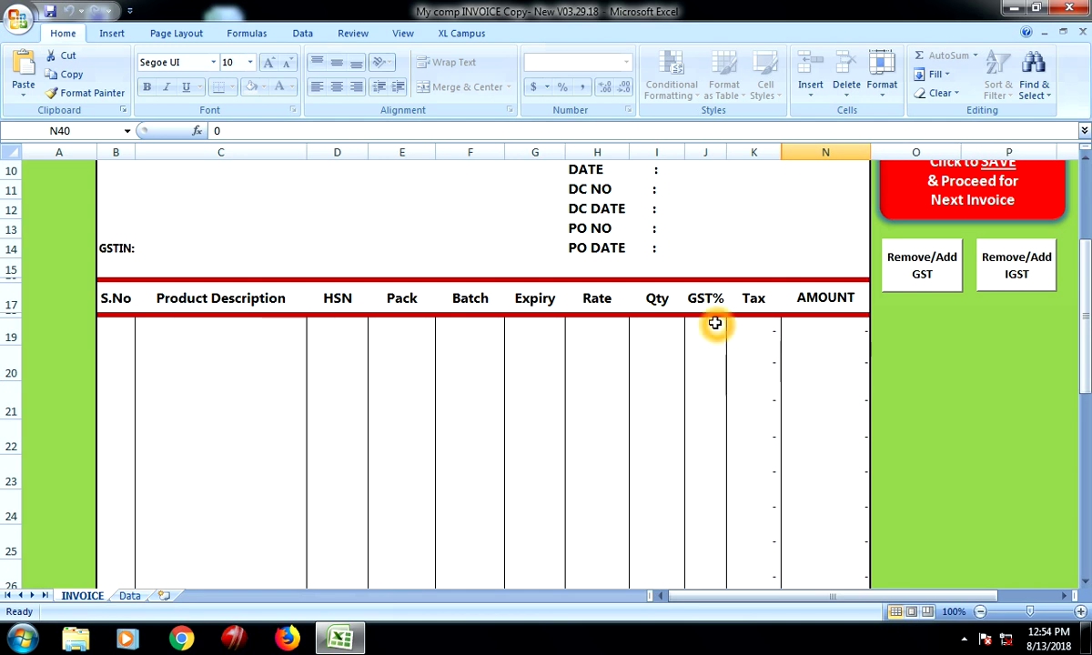
{"action": "scroll", "coordinate": [776, 398], "scroll_direction": "up", "scroll_amount": 2}
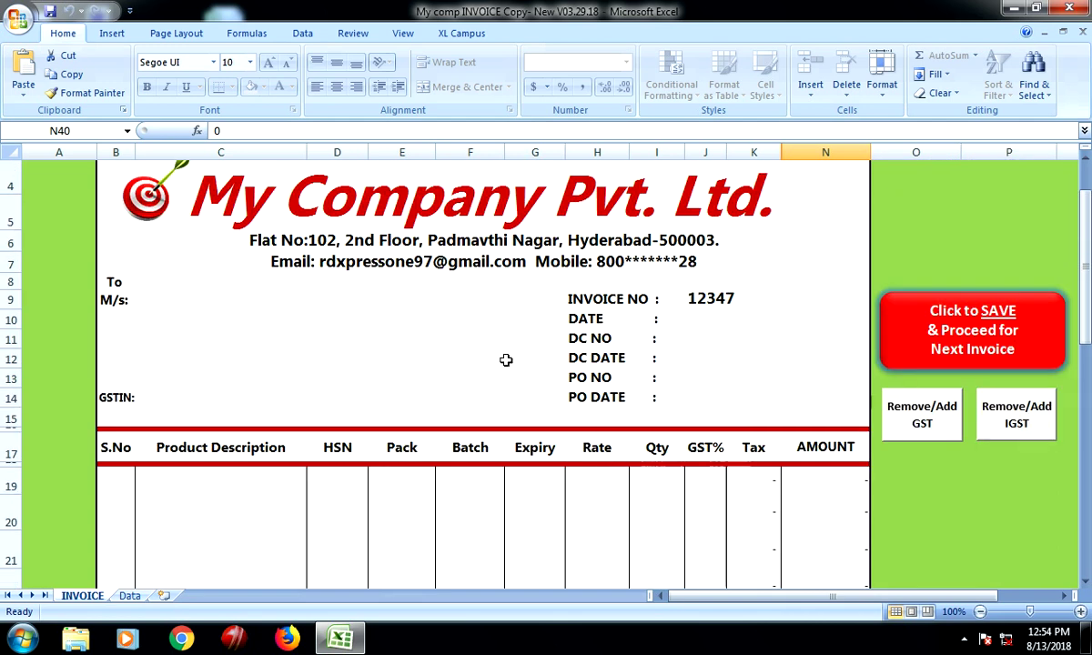
{"action": "left_click", "coordinate": [172, 289]}
{"action": "left_click", "coordinate": [188, 290]}
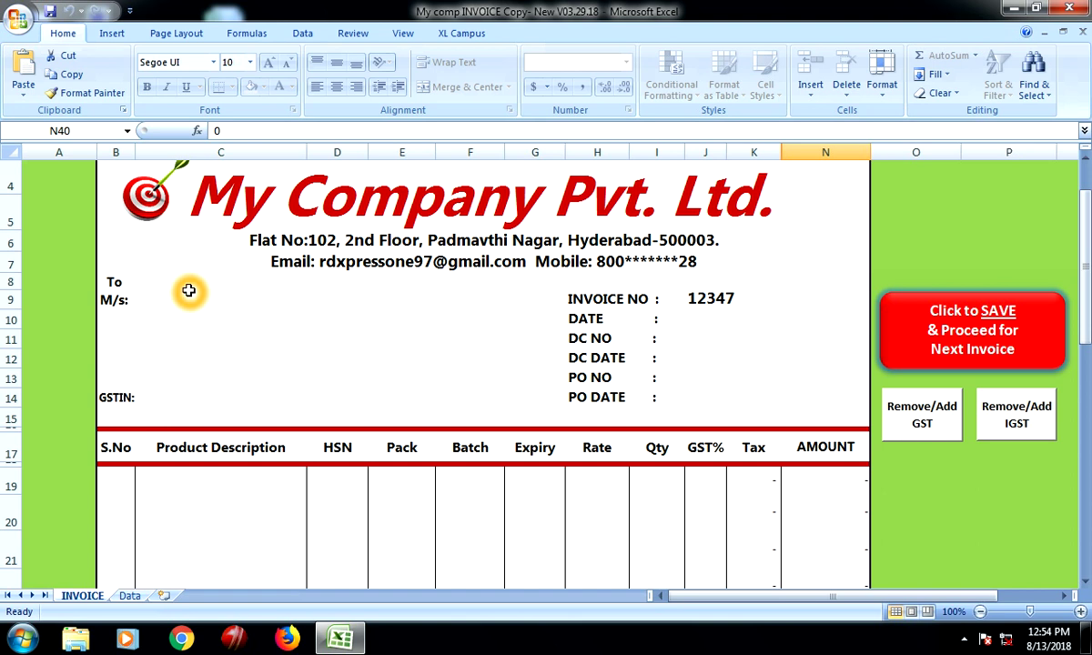
{"action": "scroll", "coordinate": [189, 291], "scroll_direction": "up", "scroll_amount": 1}
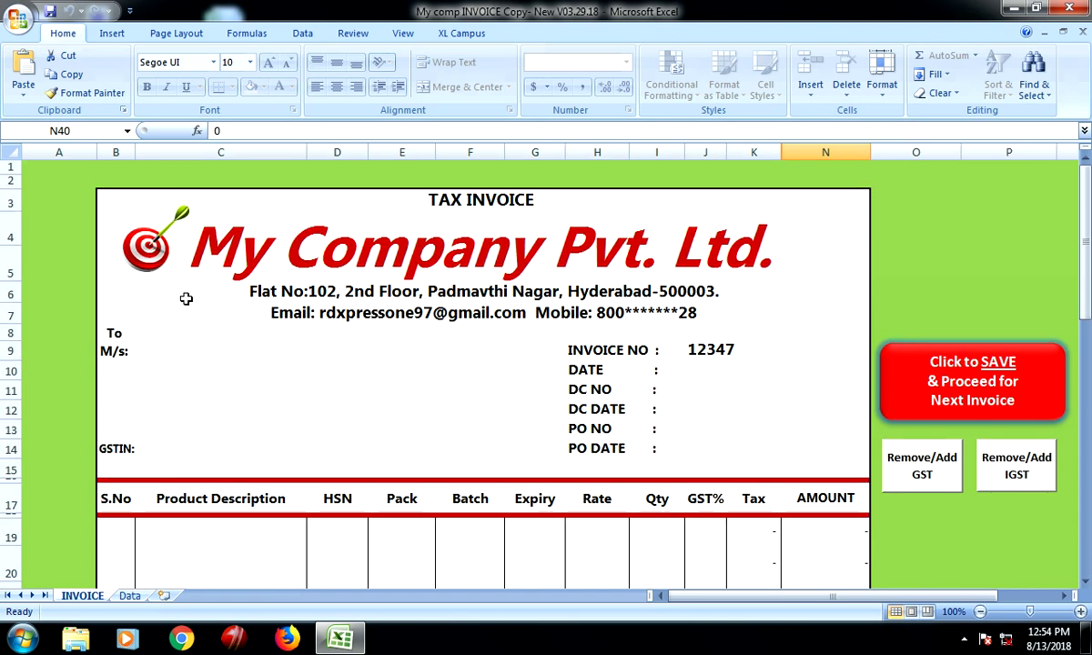
{"action": "left_click", "coordinate": [200, 343]}
{"action": "left_click", "coordinate": [195, 349]}
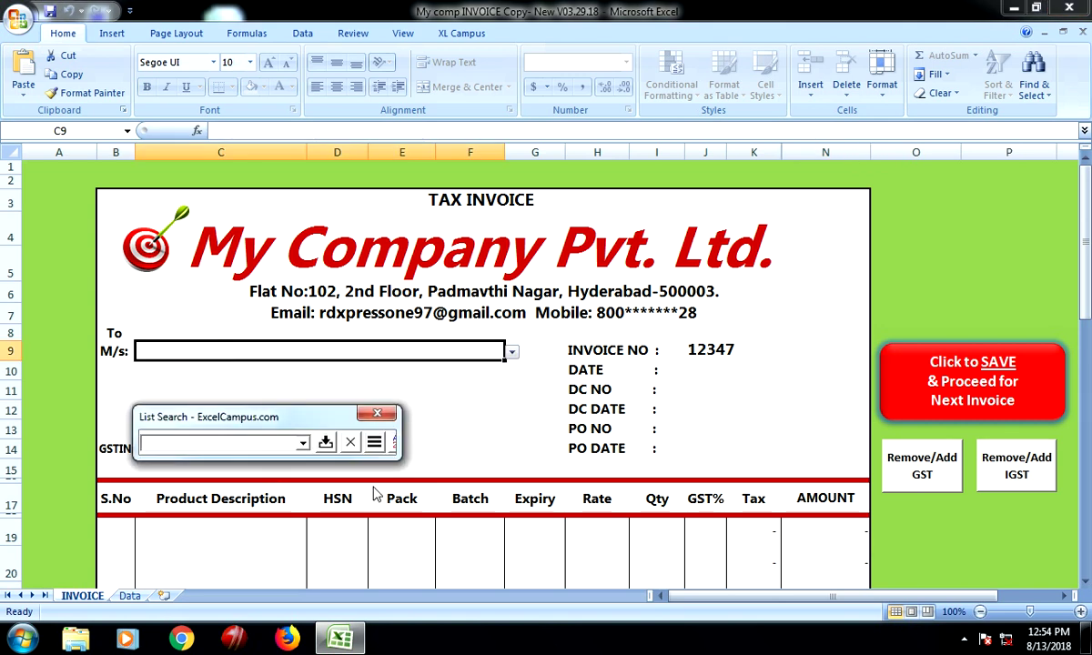
Search the customer list and insert KWALITY SURGICALS into the M/s field
{"action": "left_click", "coordinate": [291, 446]}
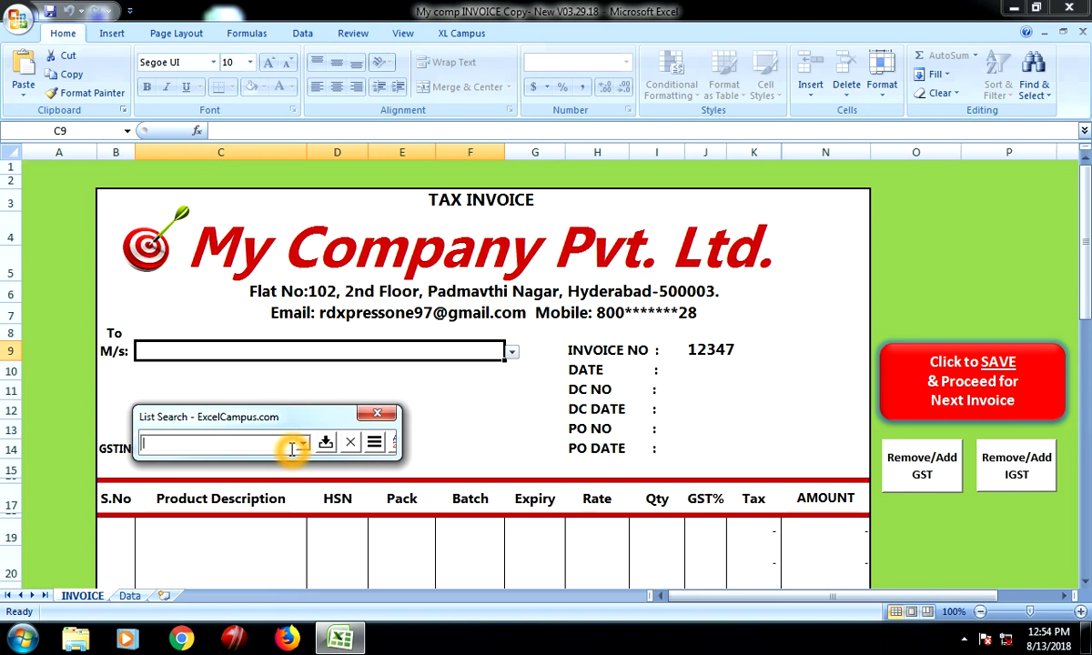
{"action": "type", "text": "g"}
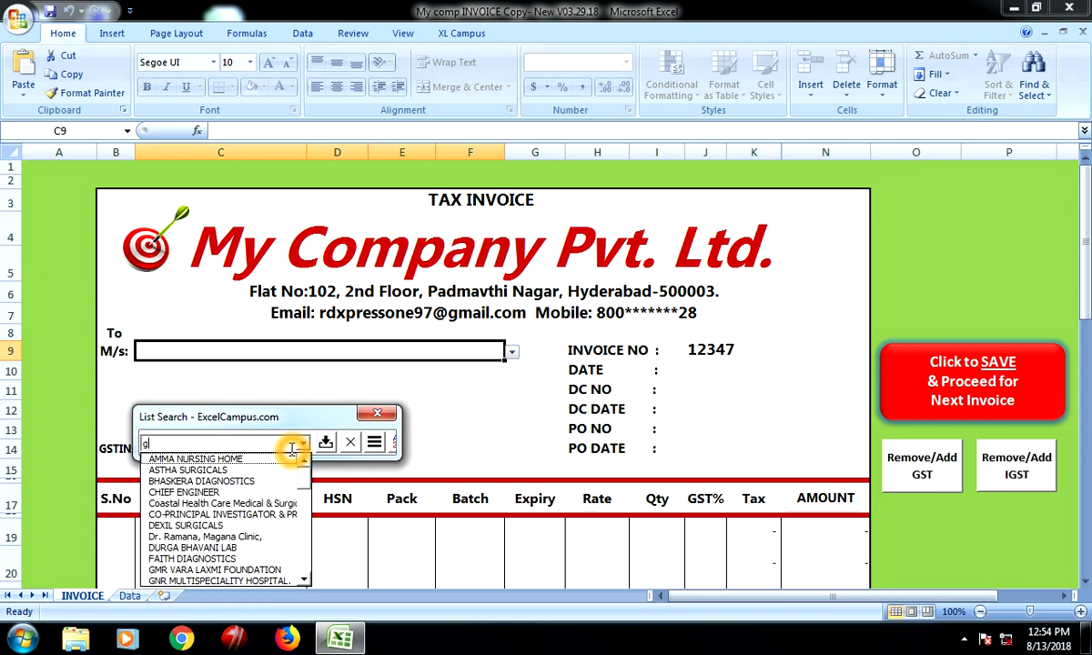
{"action": "key", "text": "Down"}
{"action": "key", "text": "Down"}
{"action": "key", "text": "Down"}
{"action": "key", "text": "Down"}
{"action": "key", "text": "Down"}
{"action": "key", "text": "Down"}
{"action": "key", "text": "Down"}
{"action": "key", "text": "Down"}
{"action": "key", "text": "Down"}
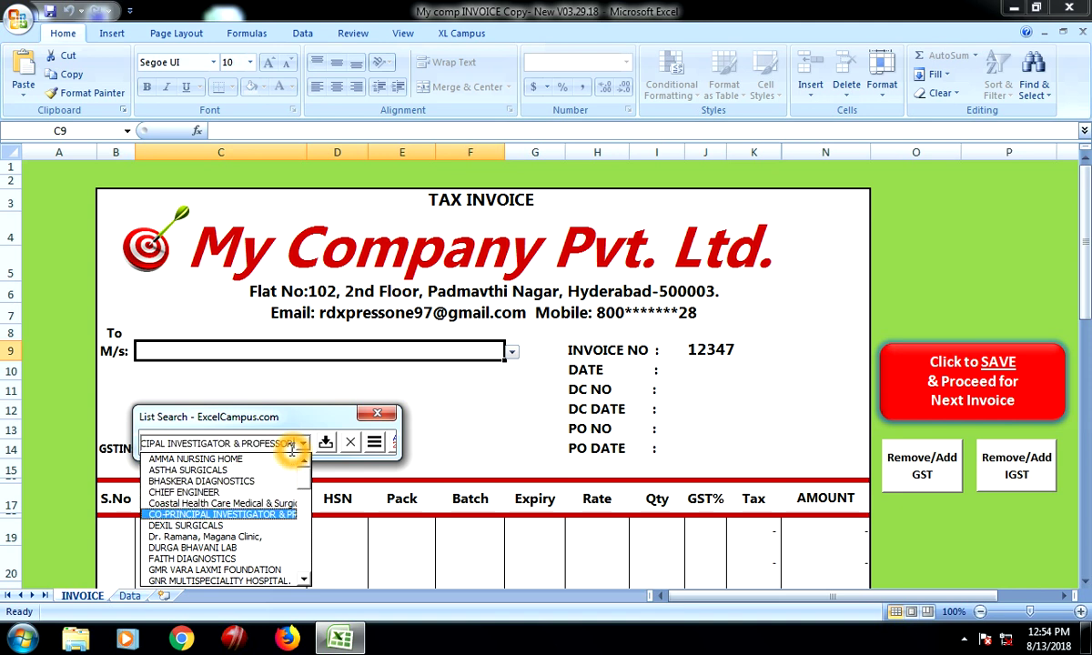
{"action": "key", "text": "Down"}
{"action": "key", "text": "Down"}
{"action": "key", "text": "Down"}
{"action": "key", "text": "Down"}
{"action": "key", "text": "Down"}
{"action": "key", "text": "Down"}
{"action": "key", "text": "Down"}
{"action": "key", "text": "Down"}
{"action": "key", "text": "Down"}
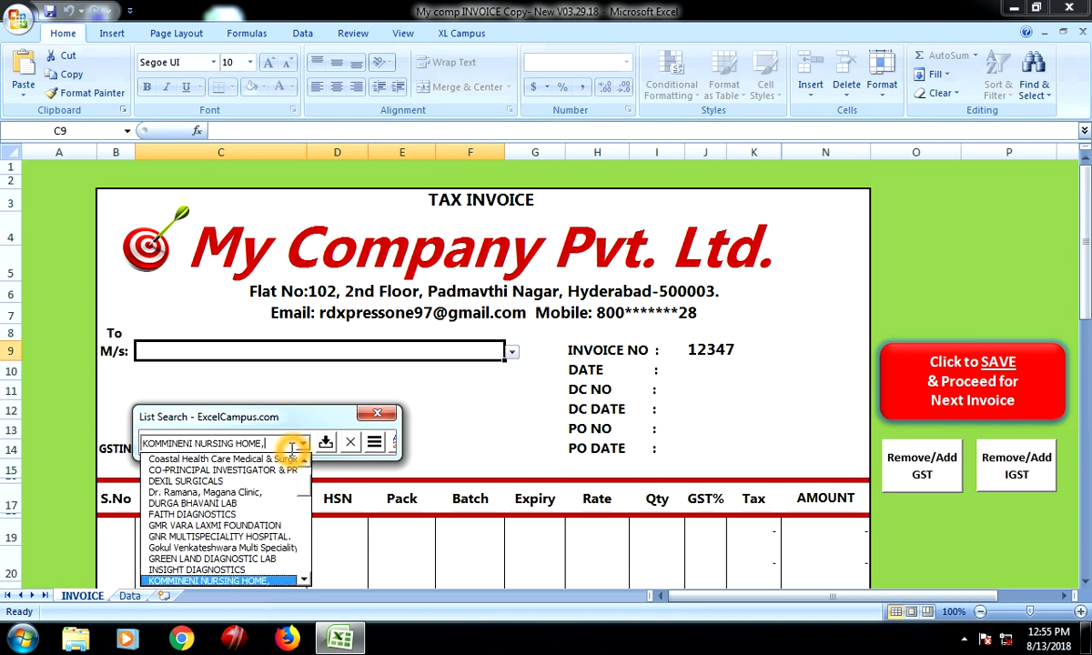
{"action": "key", "text": "Down"}
{"action": "key", "text": "Down"}
{"action": "key", "text": "Down"}
{"action": "key", "text": "Down"}
{"action": "key", "text": "Down"}
{"action": "key", "text": "Down"}
{"action": "key", "text": "Down"}
{"action": "key", "text": "Up"}
{"action": "key", "text": "Up"}
{"action": "key", "text": "Up"}
{"action": "key", "text": "Up"}
{"action": "key", "text": "Down"}
{"action": "key", "text": "Up"}
{"action": "key", "text": "Up"}
{"action": "key", "text": "Up"}
{"action": "key", "text": "Up"}
{"action": "key", "text": "Up"}
{"action": "key", "text": "Up"}
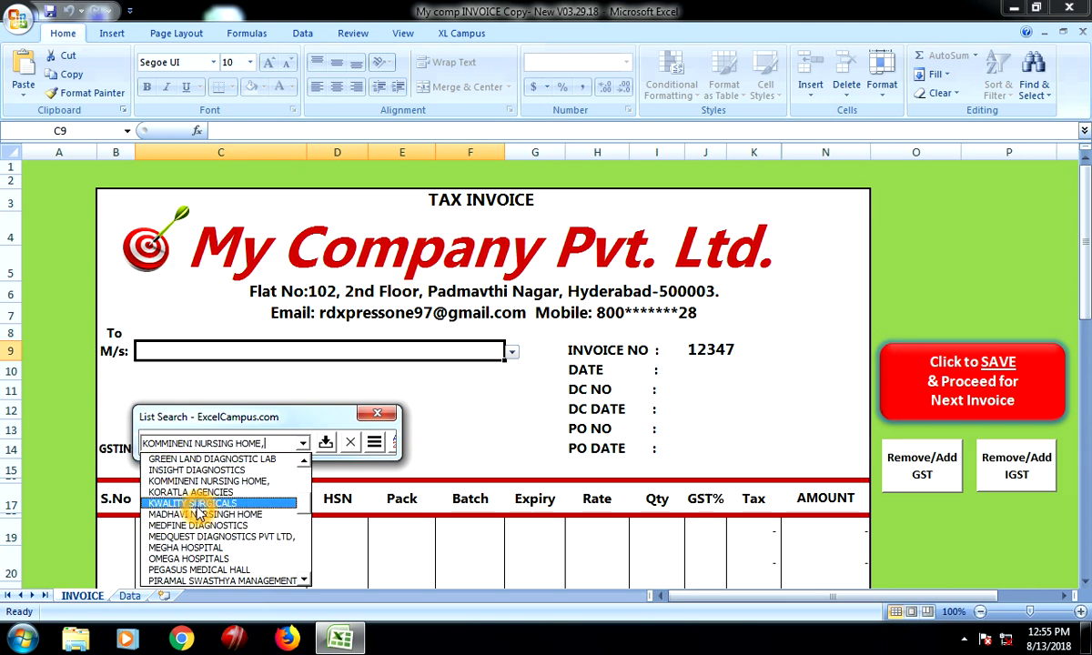
{"action": "left_click", "coordinate": [196, 506]}
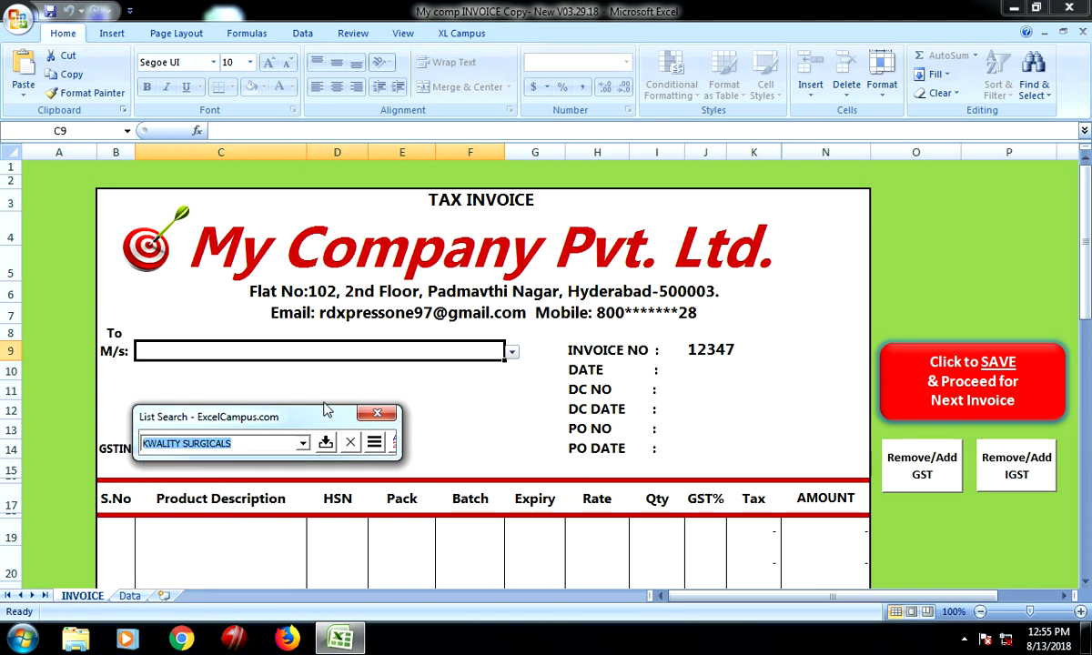
{"action": "left_click", "coordinate": [325, 443]}
{"action": "left_click", "coordinate": [615, 374]}
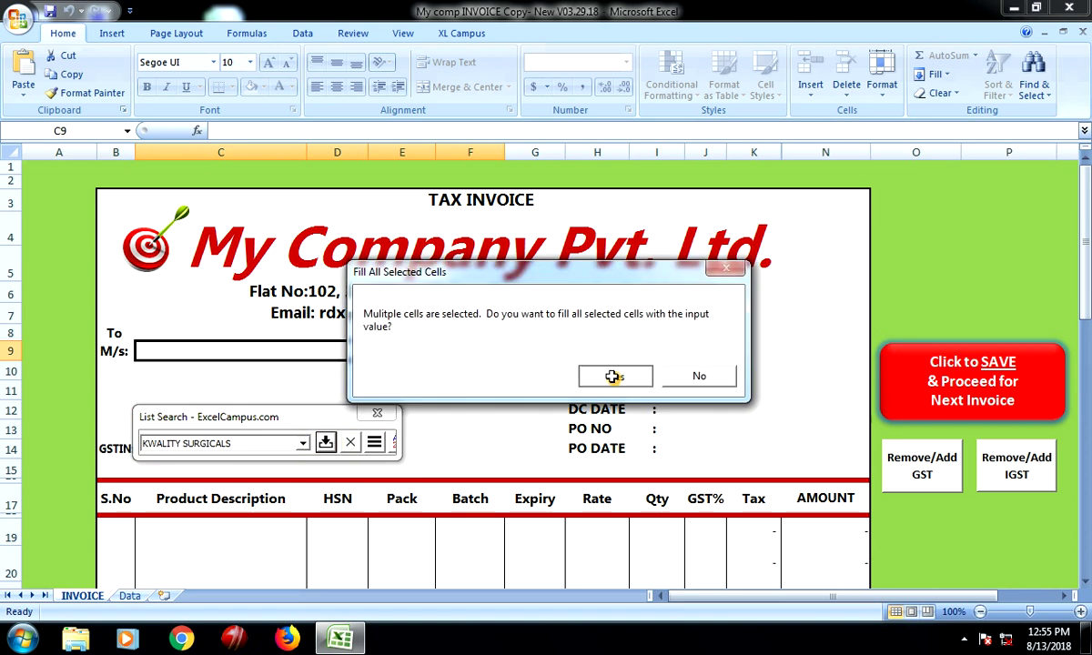
Check the auto-filled customer address and GSTIN cells, then select invoice number cell J9
{"action": "left_click", "coordinate": [138, 383]}
{"action": "left_click", "coordinate": [213, 376]}
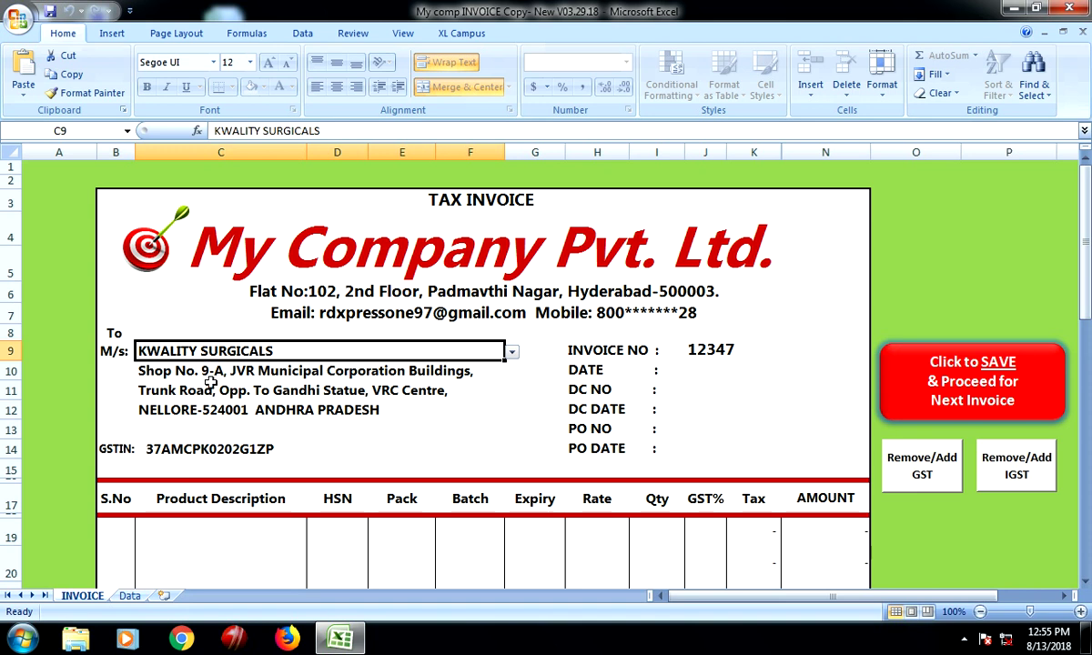
{"action": "left_click", "coordinate": [209, 392]}
{"action": "left_click", "coordinate": [113, 464]}
{"action": "left_click", "coordinate": [178, 457]}
{"action": "left_click", "coordinate": [330, 397]}
{"action": "left_click", "coordinate": [269, 403]}
{"action": "left_click", "coordinate": [233, 408]}
{"action": "left_click", "coordinate": [206, 446]}
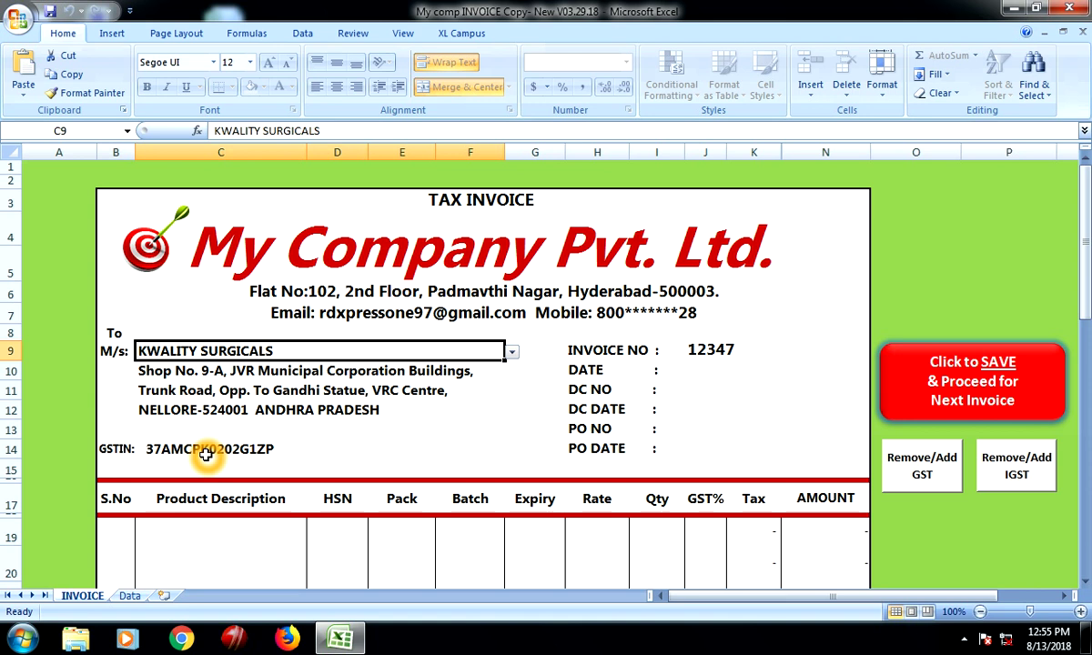
{"action": "left_click", "coordinate": [514, 382]}
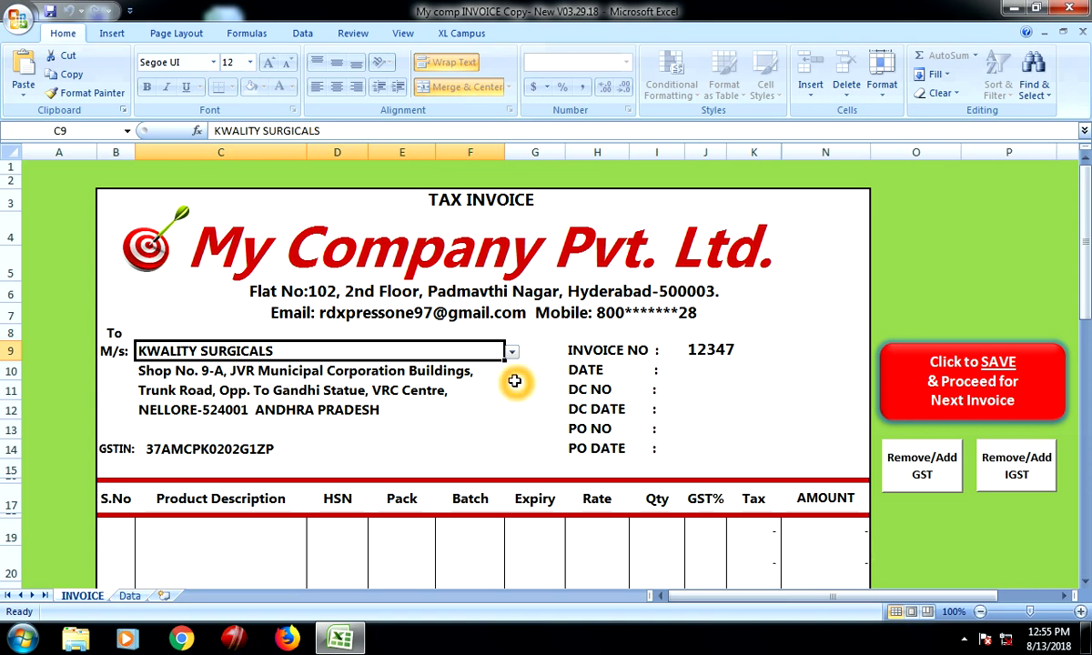
{"action": "left_click", "coordinate": [698, 371]}
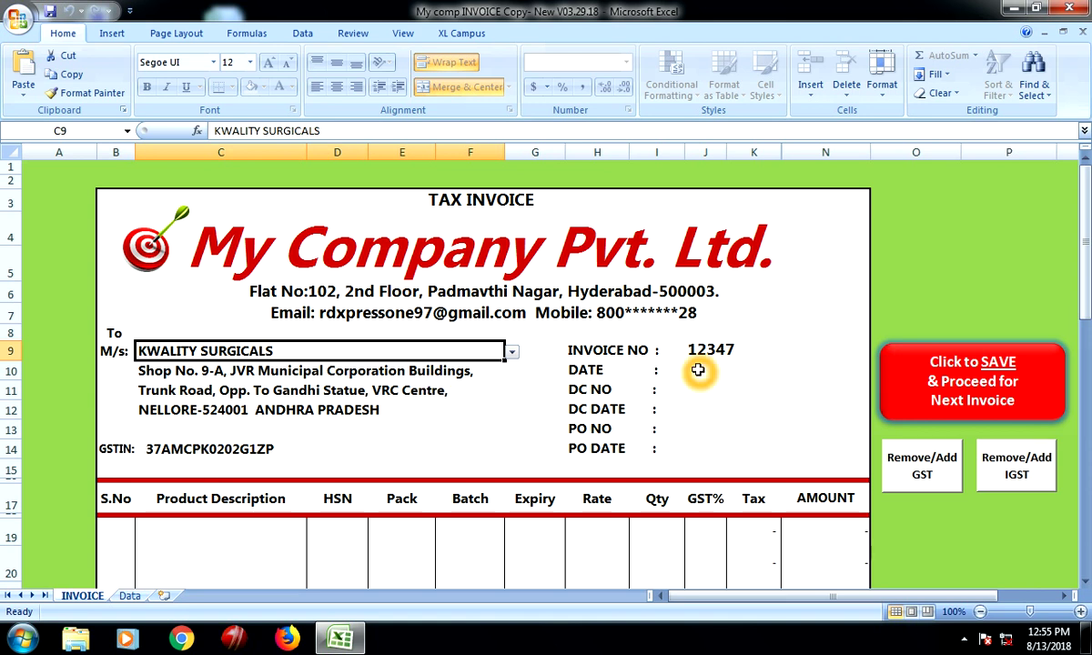
{"action": "left_click", "coordinate": [715, 351]}
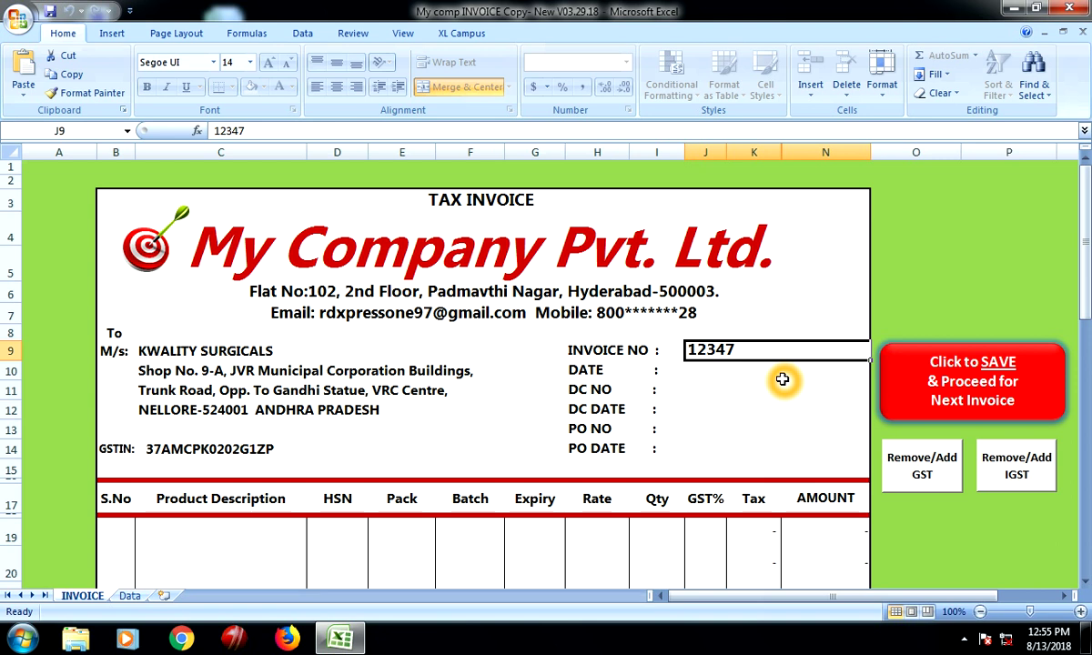
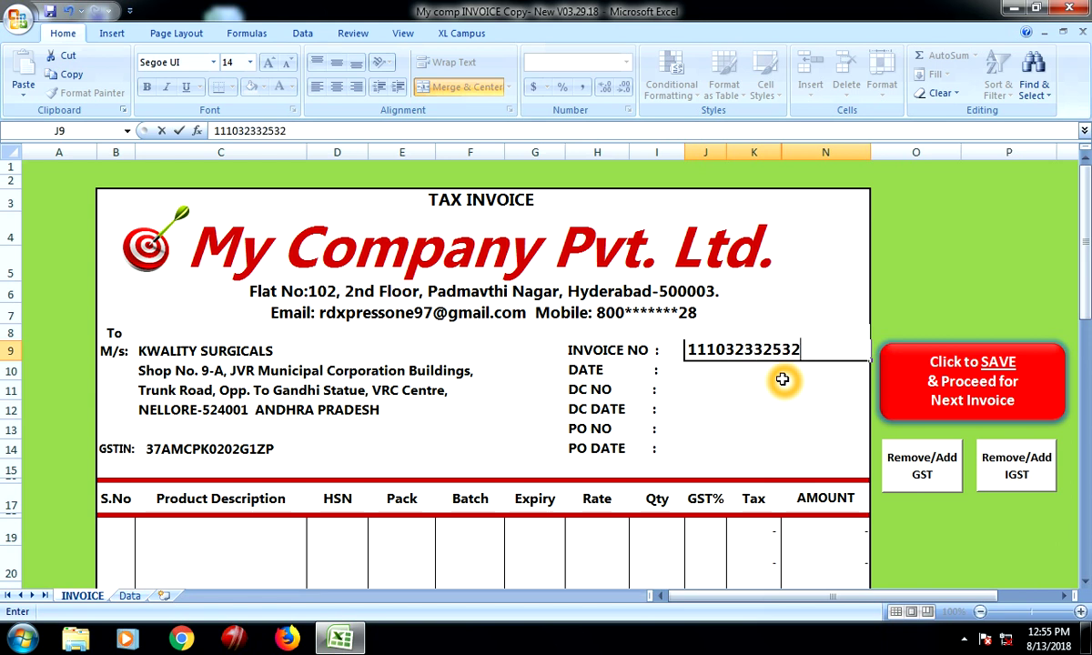
Enter invoice number 1110, invoice date 07-02-1914 and DC number 56
{"action": "key", "text": "BackSpace"}
{"action": "key", "text": "BackSpace"}
{"action": "key", "text": "BackSpace"}
{"action": "key", "text": "BackSpace"}
{"action": "key", "text": "BackSpace"}
{"action": "key", "text": "BackSpace"}
{"action": "key", "text": "BackSpace"}
{"action": "key", "text": "BackSpace"}
{"action": "key", "text": "BackSpace"}
{"action": "key", "text": "BackSpace"}
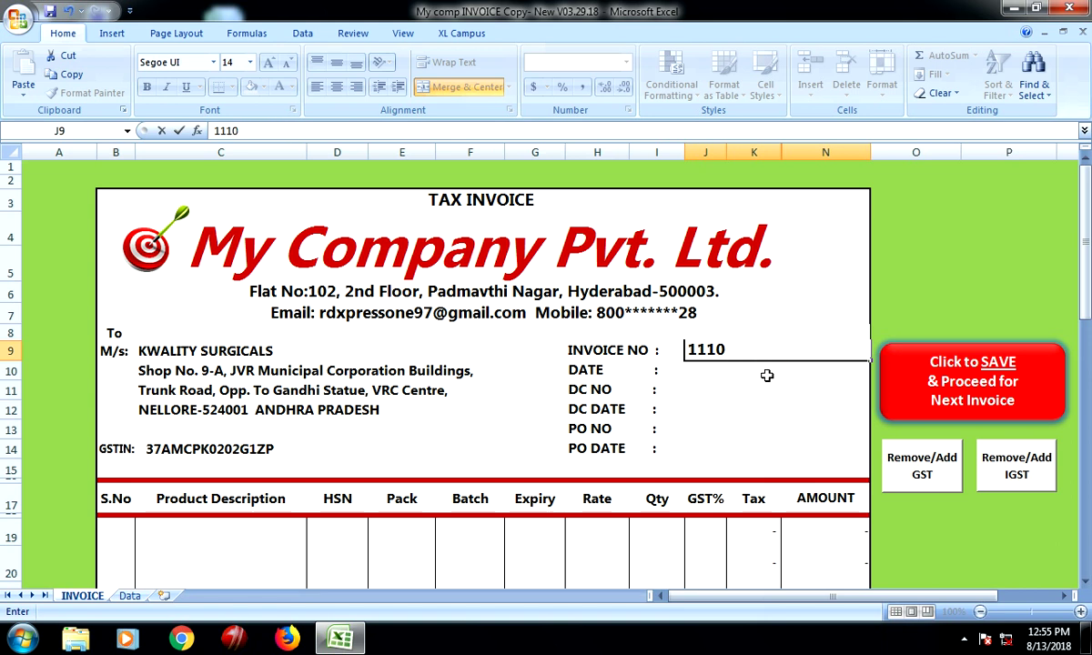
{"action": "left_click", "coordinate": [710, 373]}
{"action": "type", "text": "515"}
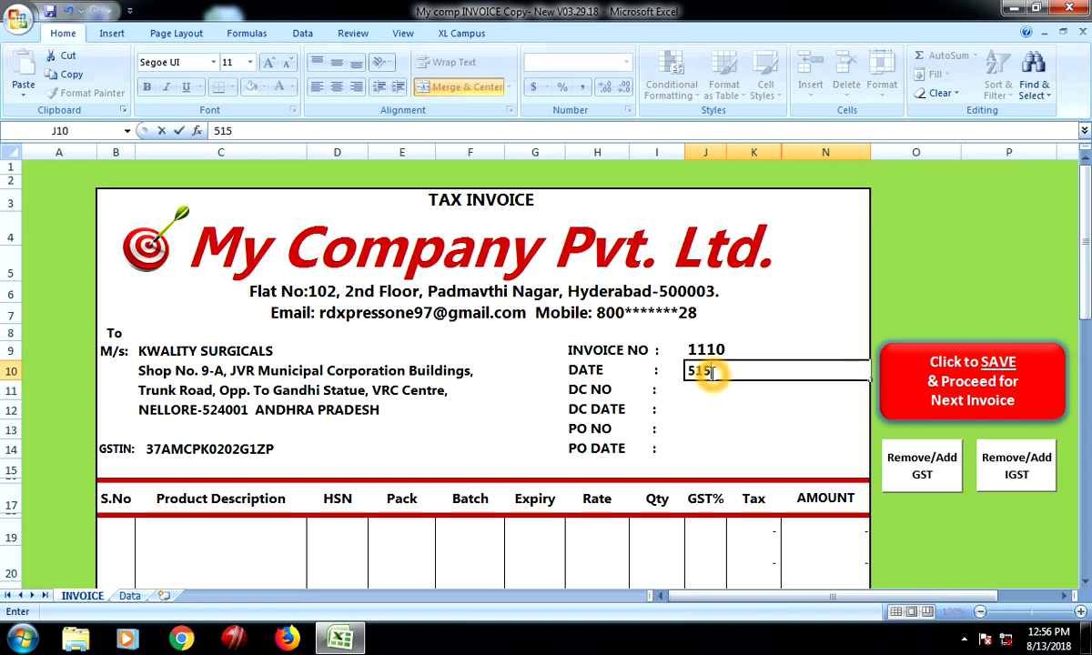
{"action": "type", "text": "2"}
{"action": "key", "text": "Return"}
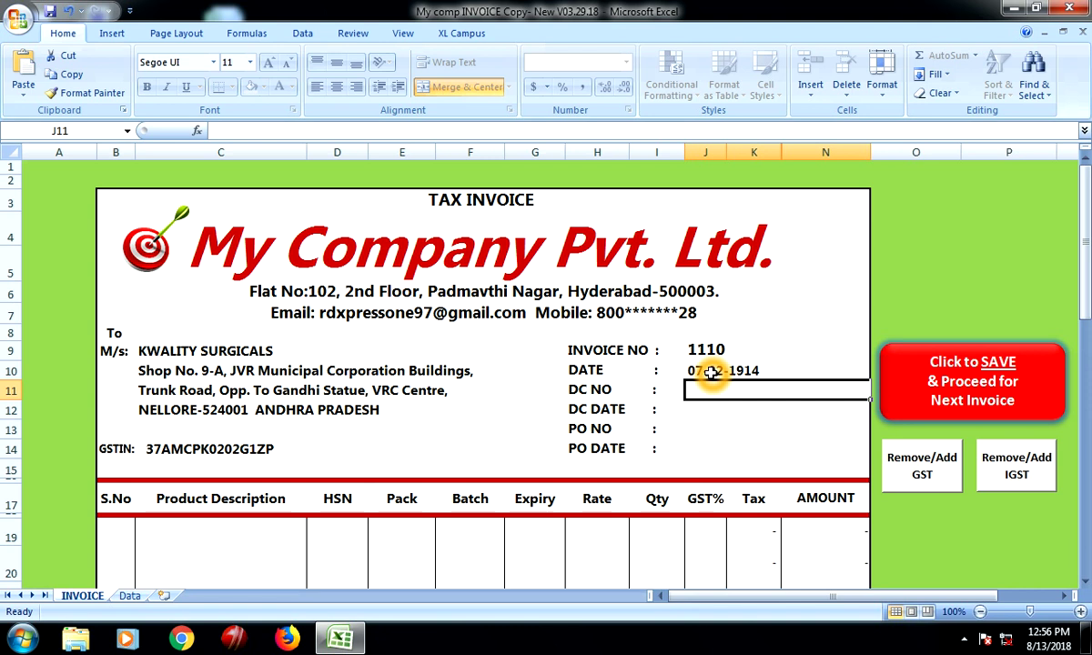
{"action": "type", "text": "56"}
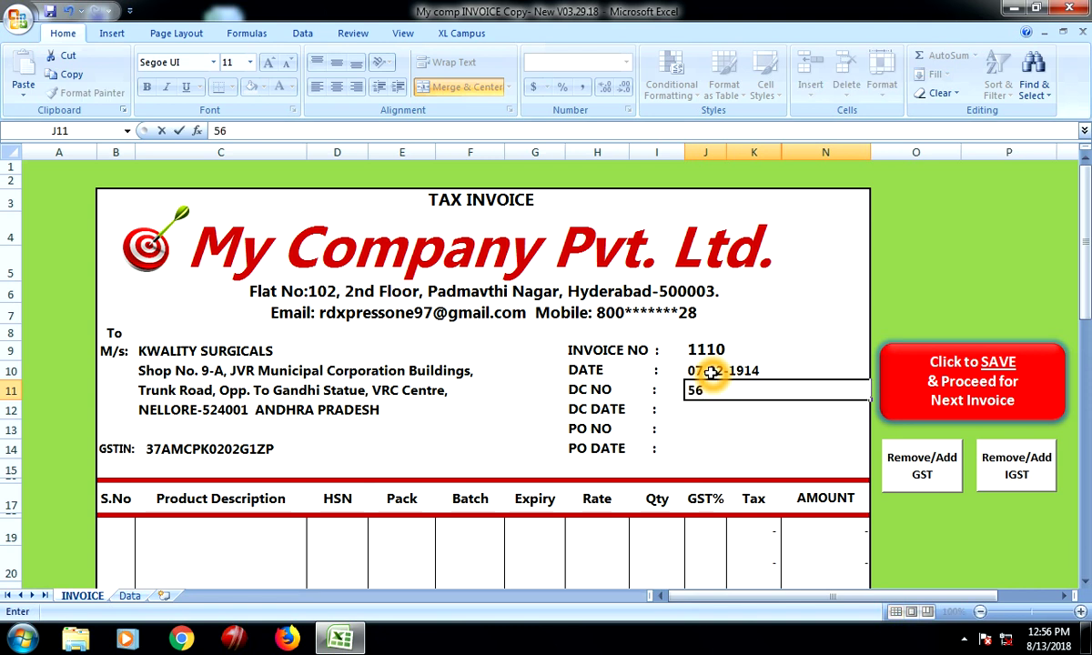
{"action": "key", "text": "Return"}
Enter DC date 17-02-1918, PO number 566 and PO date 22-06-1915
{"action": "type", "text": "6+5+"}
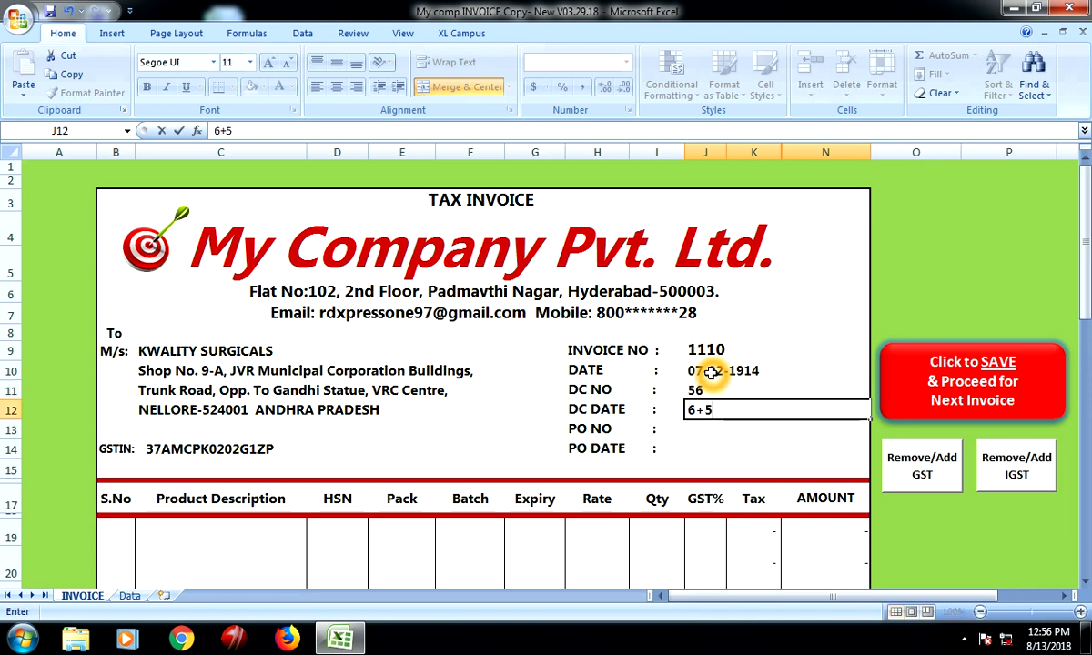
{"action": "key", "text": "BackSpace"}
{"action": "key", "text": "BackSpace"}
{"action": "key", "text": "BackSpace"}
{"action": "type", "text": "623"}
{"action": "key", "text": "Return"}
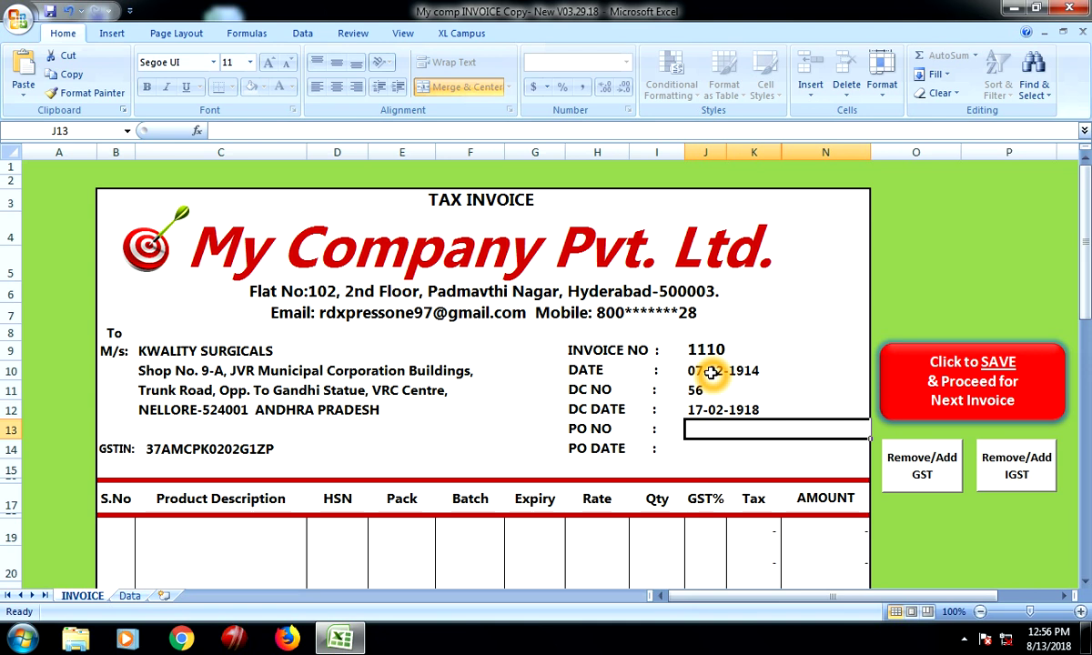
{"action": "type", "text": "566"}
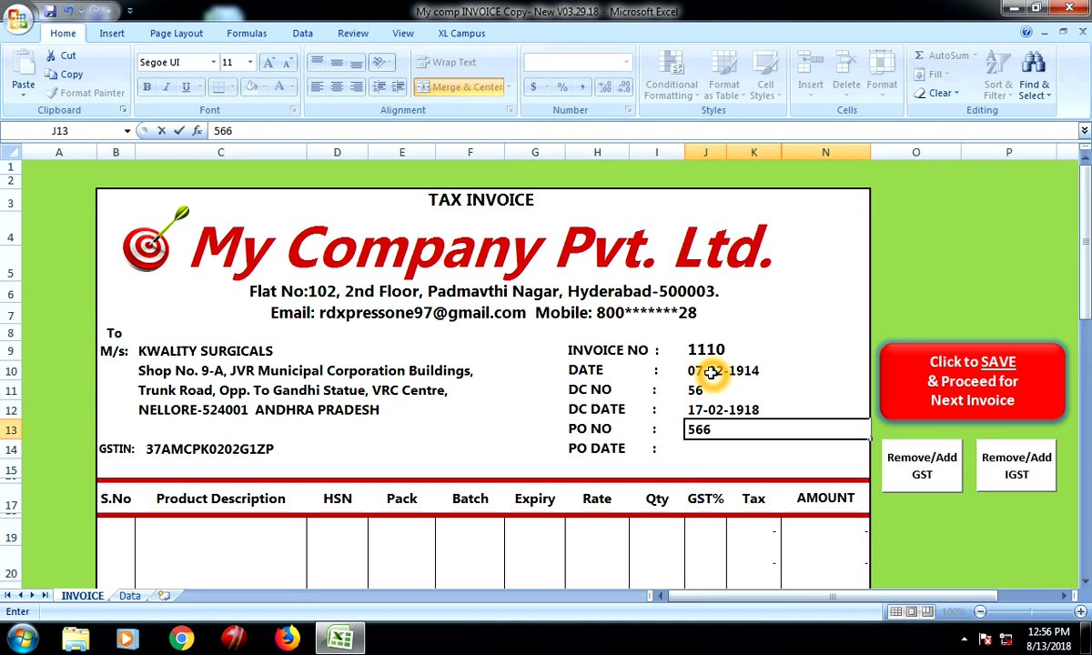
{"action": "key", "text": "Return"}
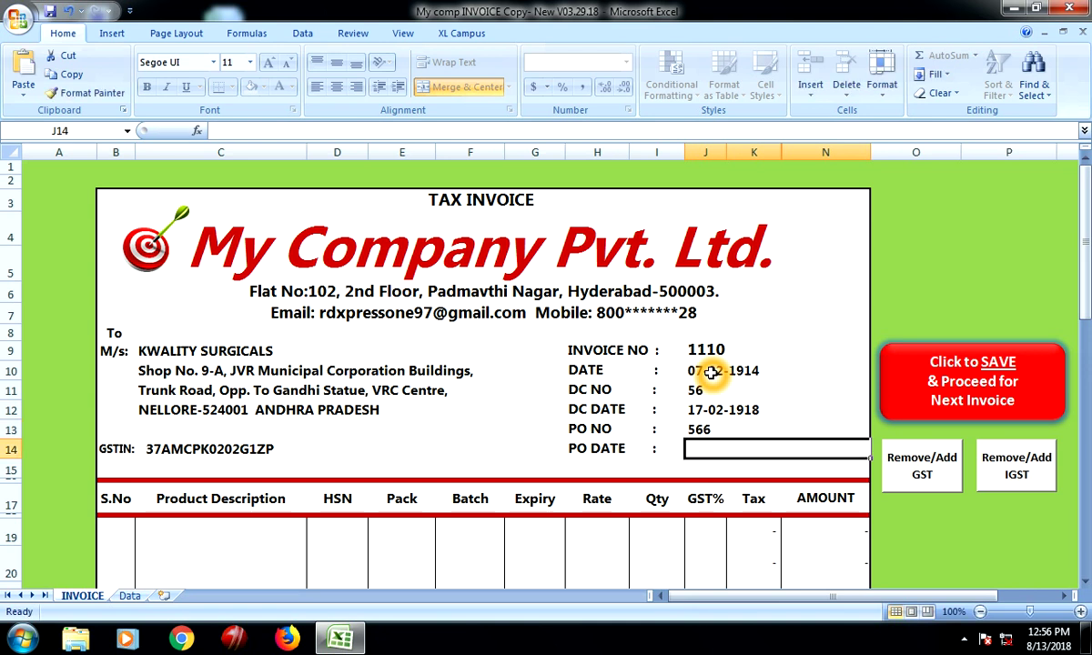
{"action": "type", "text": "5652"}
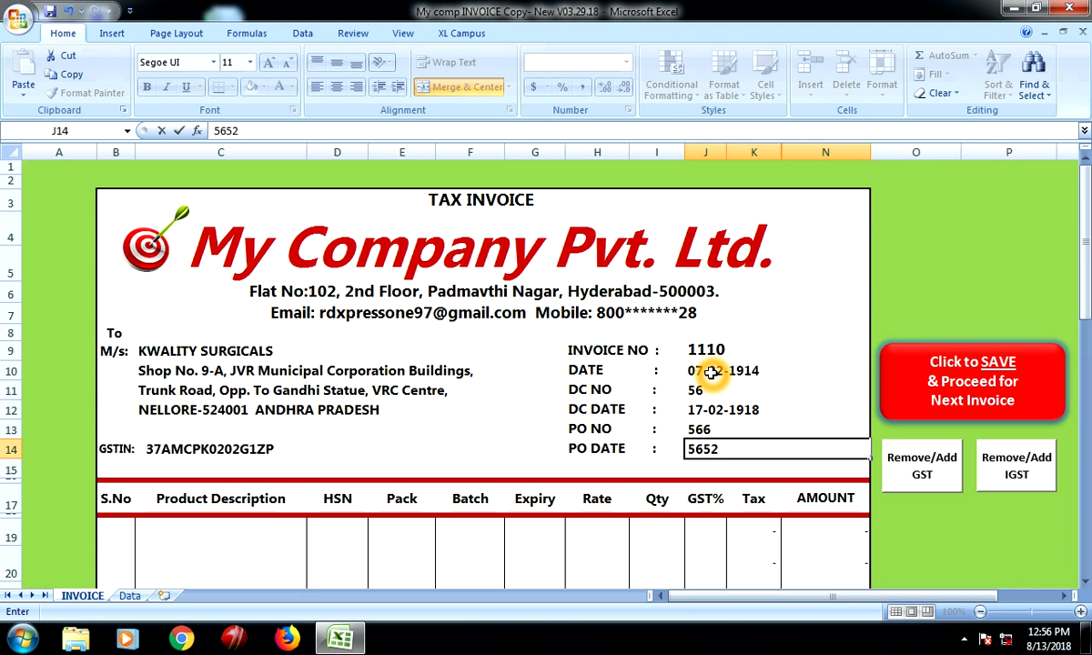
{"action": "key", "text": "Return"}
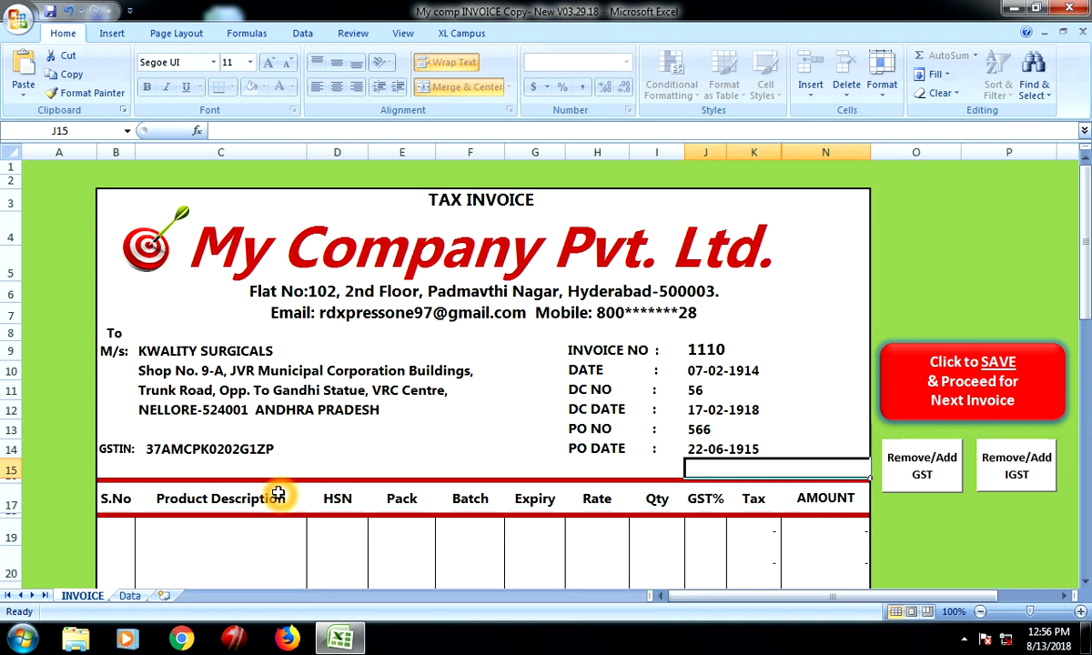
Type serial number 1 in cell B19 of the first item row
{"action": "scroll", "coordinate": [275, 494], "scroll_direction": "down", "scroll_amount": 2}
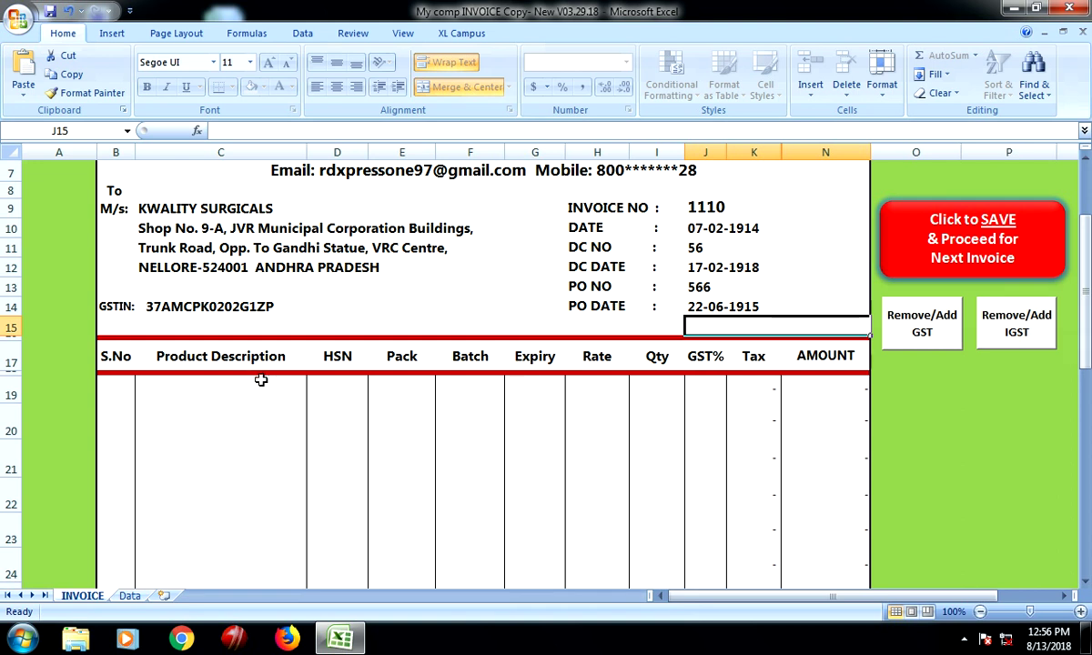
{"action": "left_click", "coordinate": [107, 387]}
{"action": "left_click", "coordinate": [158, 382]}
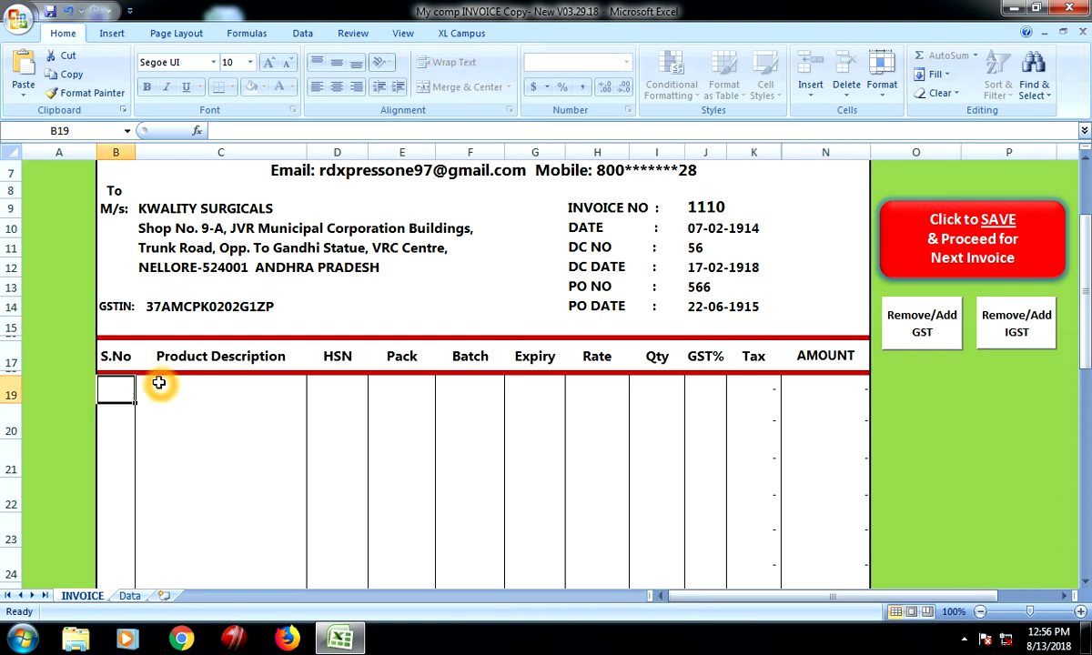
{"action": "type", "text": "1"}
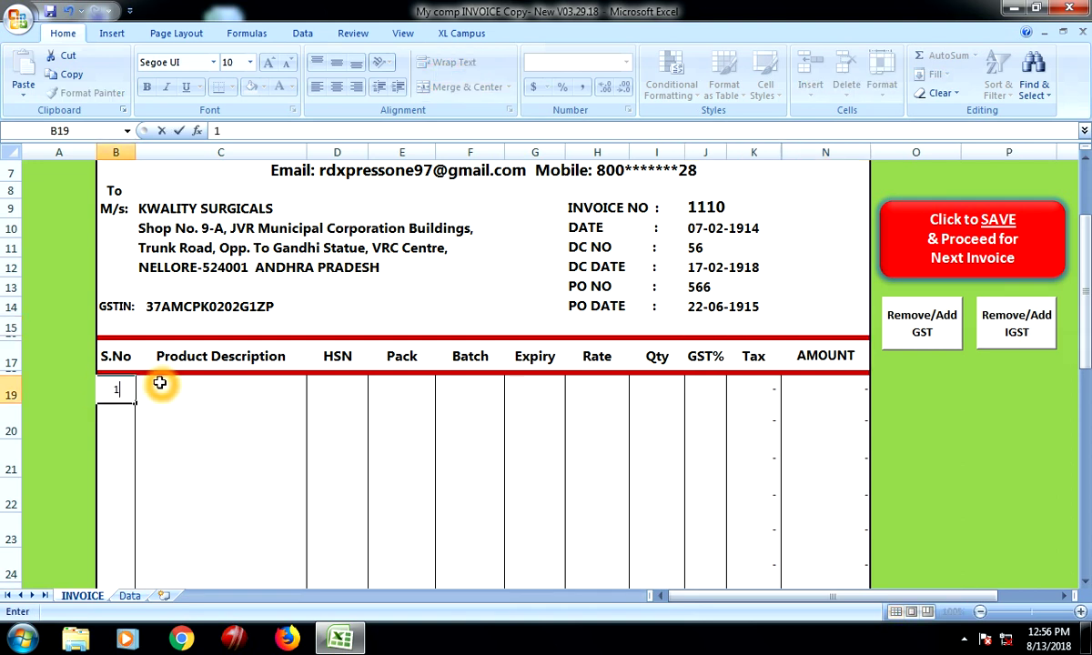
{"action": "left_click", "coordinate": [227, 391]}
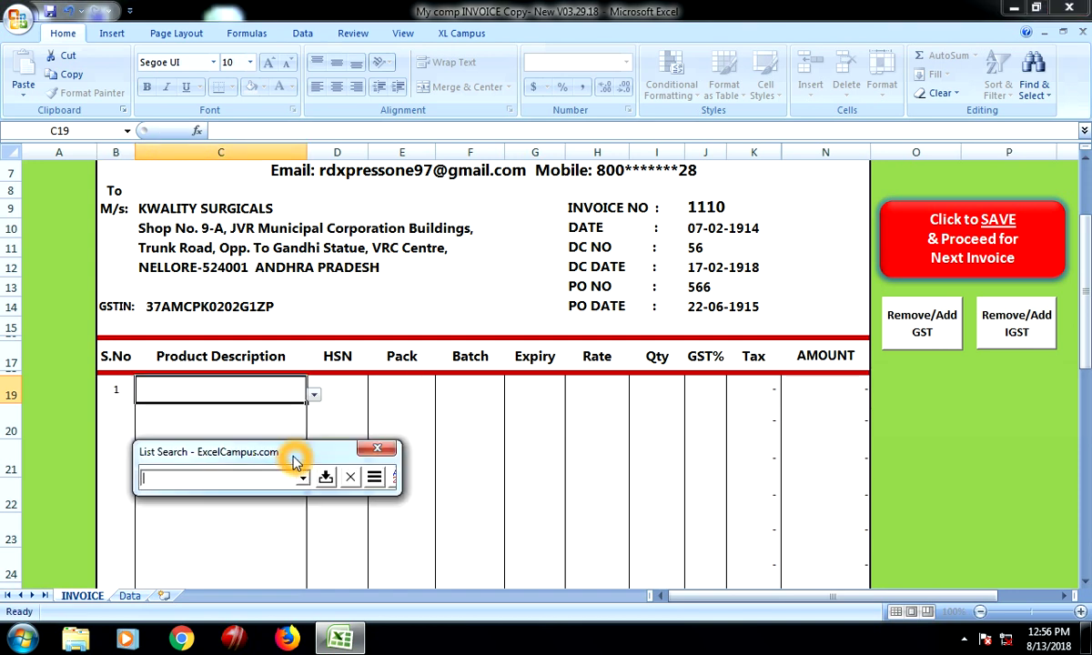
Search the product list for 'h' and browse the matching products
{"action": "left_click_drag", "start_coordinate": [293, 464], "coordinate": [336, 303]}
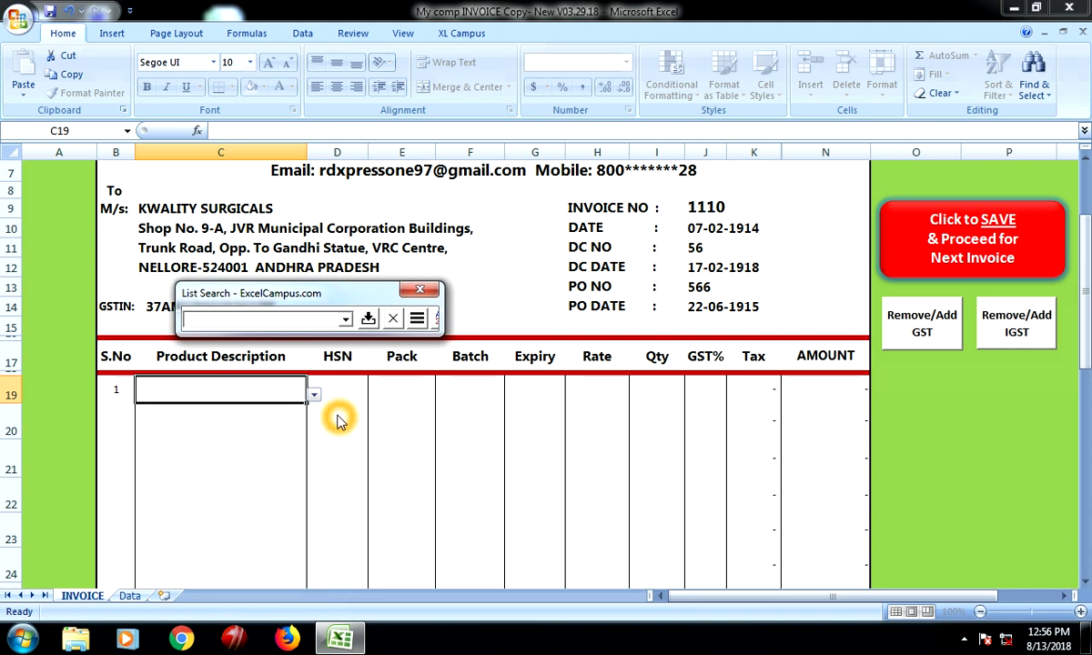
{"action": "type", "text": "h"}
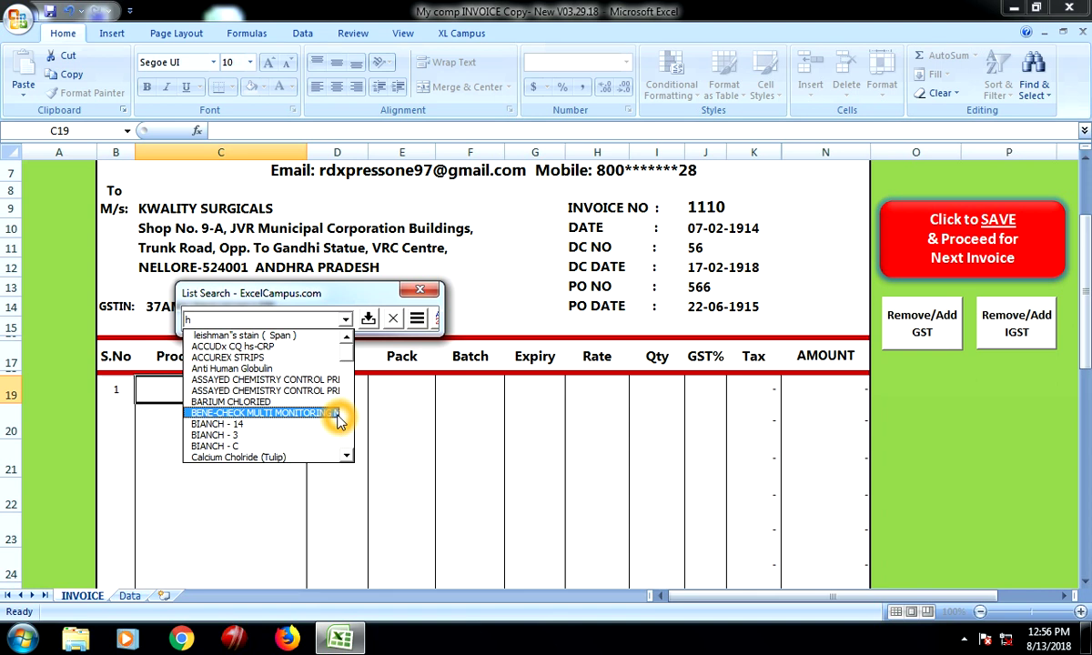
{"action": "key", "text": "Down"}
{"action": "key", "text": "Down"}
{"action": "key", "text": "Down"}
{"action": "key", "text": "Down"}
{"action": "key", "text": "Down"}
{"action": "key", "text": "Down"}
{"action": "key", "text": "Down"}
{"action": "key", "text": "Down"}
{"action": "key", "text": "Down"}
{"action": "key", "text": "Down"}
{"action": "key", "text": "Down"}
{"action": "key", "text": "Down"}
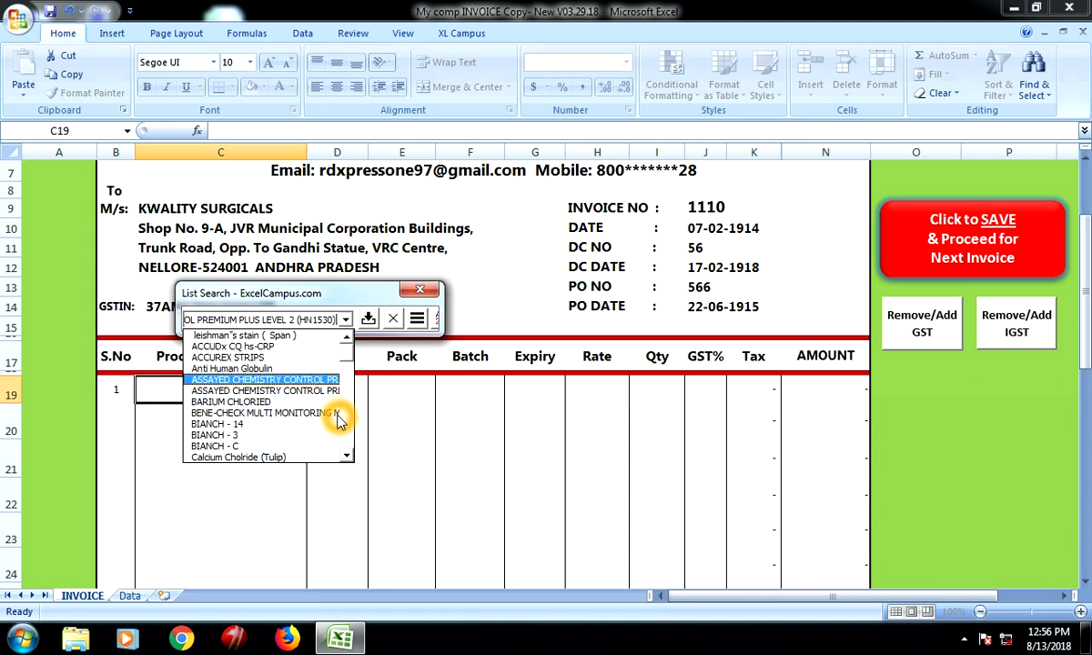
{"action": "key", "text": "Down"}
{"action": "key", "text": "Down"}
{"action": "key", "text": "Down"}
{"action": "key", "text": "Down"}
{"action": "key", "text": "Down"}
{"action": "key", "text": "Down"}
{"action": "key", "text": "Down"}
{"action": "key", "text": "Down"}
{"action": "key", "text": "Down"}
{"action": "key", "text": "Down"}
{"action": "key", "text": "Down"}
{"action": "key", "text": "Down"}
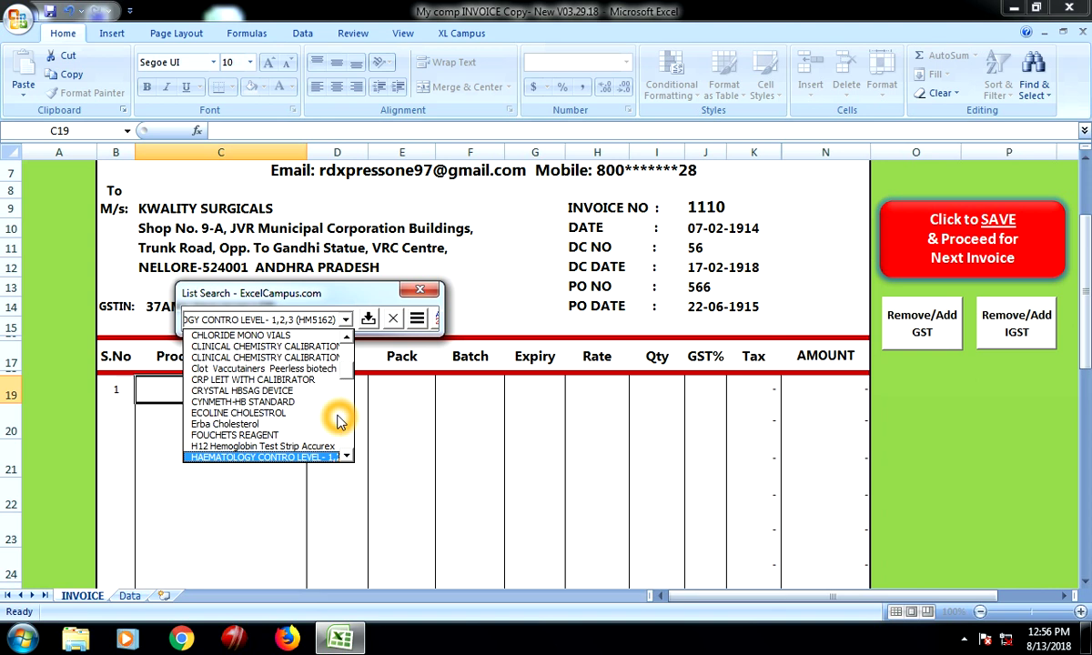
{"action": "left_click", "coordinate": [336, 414]}
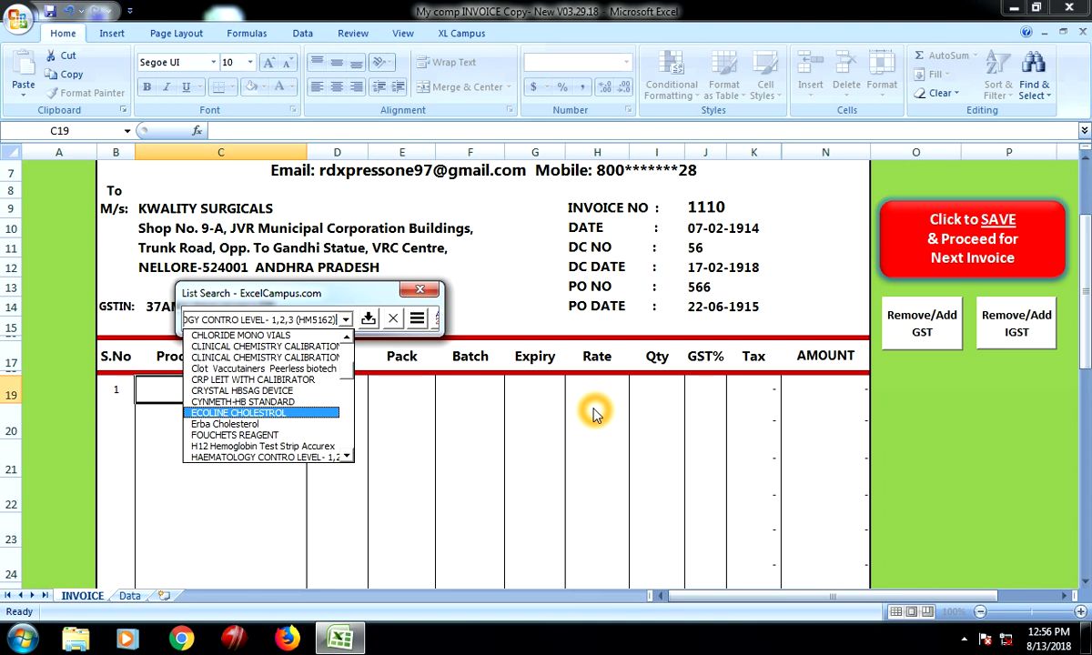
Insert Hematology Sample 1-3 Ref(RQ9140A)Randox into the first item line
{"action": "key", "text": "Down"}
{"action": "key", "text": "Down"}
{"action": "key", "text": "Down"}
{"action": "key", "text": "Down"}
{"action": "key", "text": "Down"}
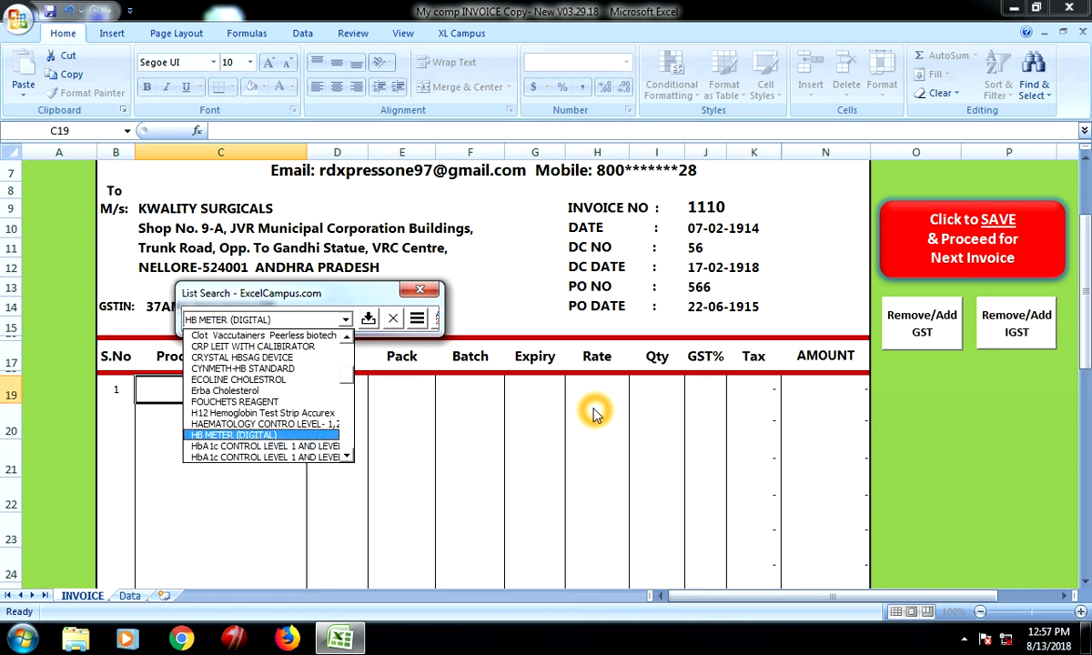
{"action": "key", "text": "Up"}
{"action": "key", "text": "Up"}
{"action": "key", "text": "Up"}
{"action": "key", "text": "Up"}
{"action": "key", "text": "Up"}
{"action": "key", "text": "Up"}
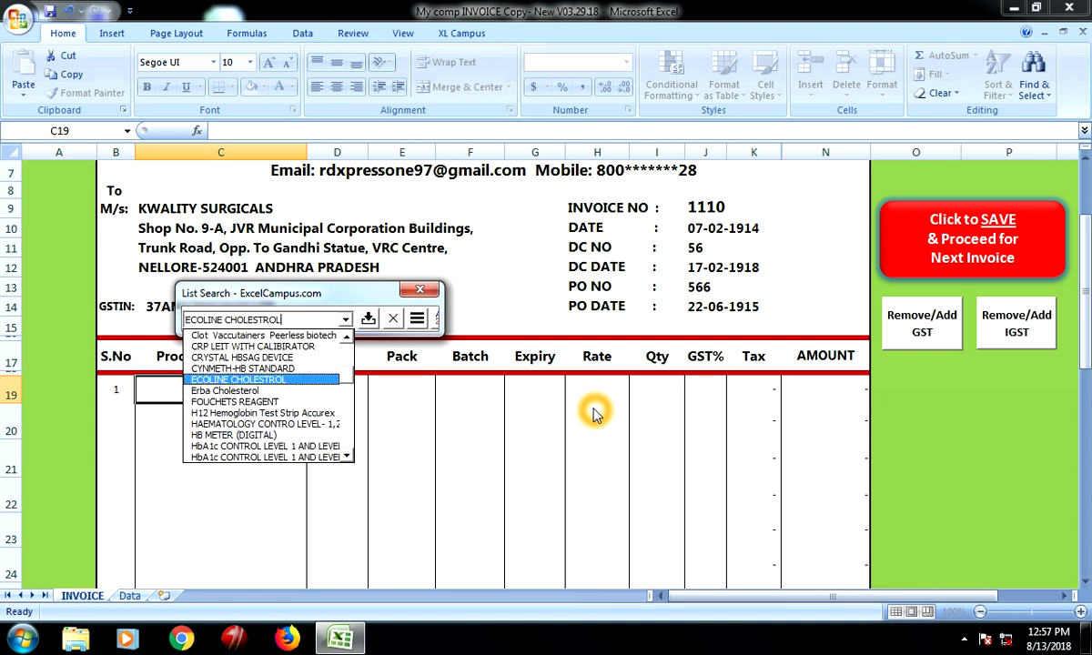
{"action": "key", "text": "Up"}
{"action": "key", "text": "Down"}
{"action": "key", "text": "Down"}
{"action": "key", "text": "Page_Down"}
{"action": "key", "text": "Down"}
{"action": "key", "text": "Down"}
{"action": "key", "text": "Down"}
{"action": "key", "text": "Down"}
{"action": "key", "text": "Down"}
{"action": "key", "text": "Down"}
{"action": "key", "text": "Down"}
{"action": "key", "text": "Down"}
{"action": "key", "text": "Down"}
{"action": "key", "text": "Down"}
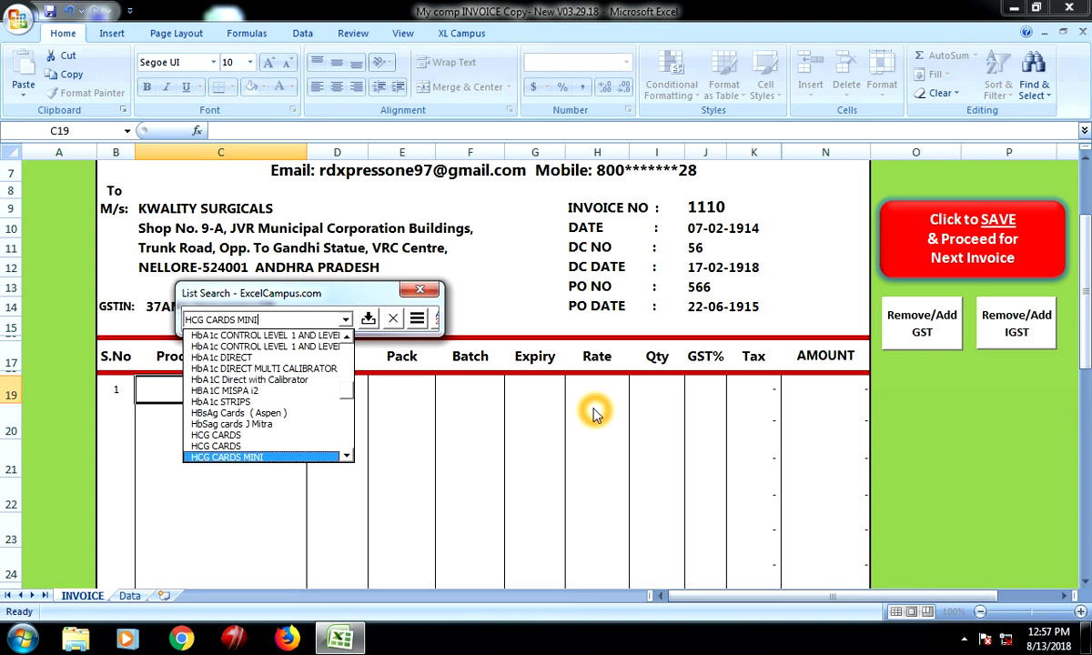
{"action": "key", "text": "Down"}
{"action": "key", "text": "Down"}
{"action": "key", "text": "Down"}
{"action": "key", "text": "Down"}
{"action": "key", "text": "Down"}
{"action": "key", "text": "Down"}
{"action": "key", "text": "Down"}
{"action": "key", "text": "Down"}
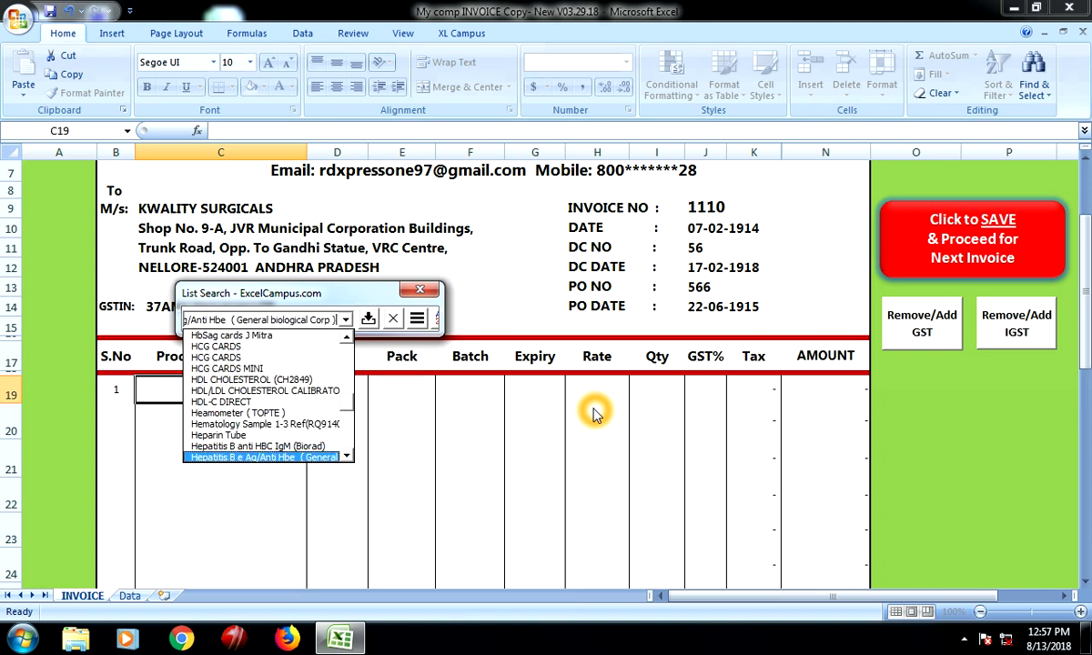
{"action": "key", "text": "Up"}
{"action": "key", "text": "Up"}
{"action": "key", "text": "Up"}
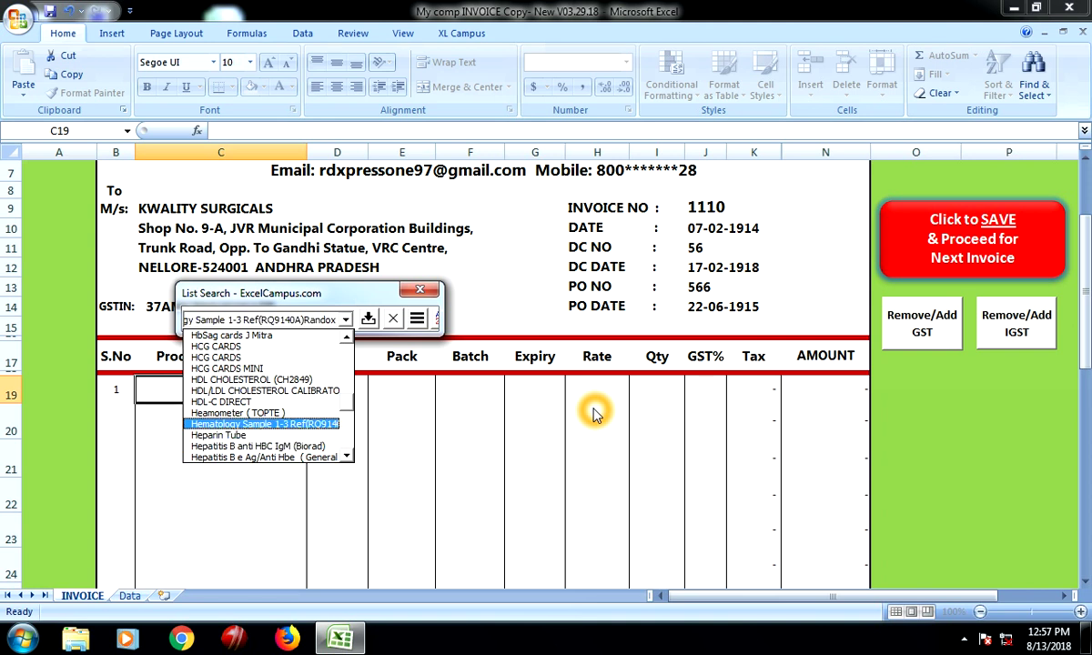
{"action": "key", "text": "Return"}
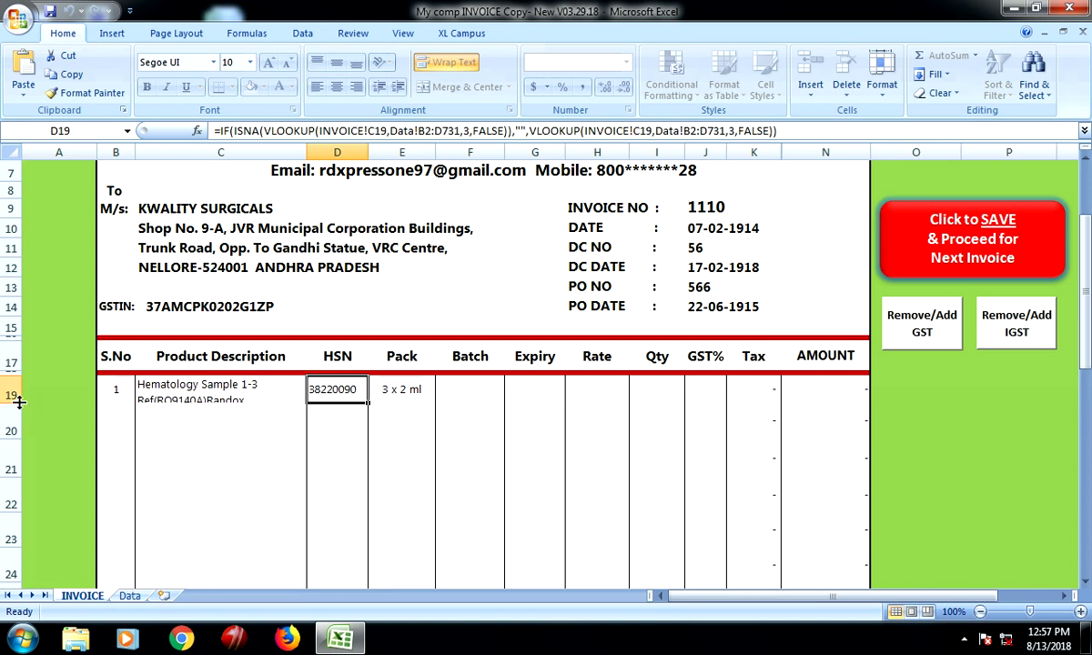
Enlarge row 19 to 34.50 so the full product name shows, then select Batch cell F19
{"action": "left_click_drag", "start_coordinate": [11, 402], "coordinate": [8, 414]}
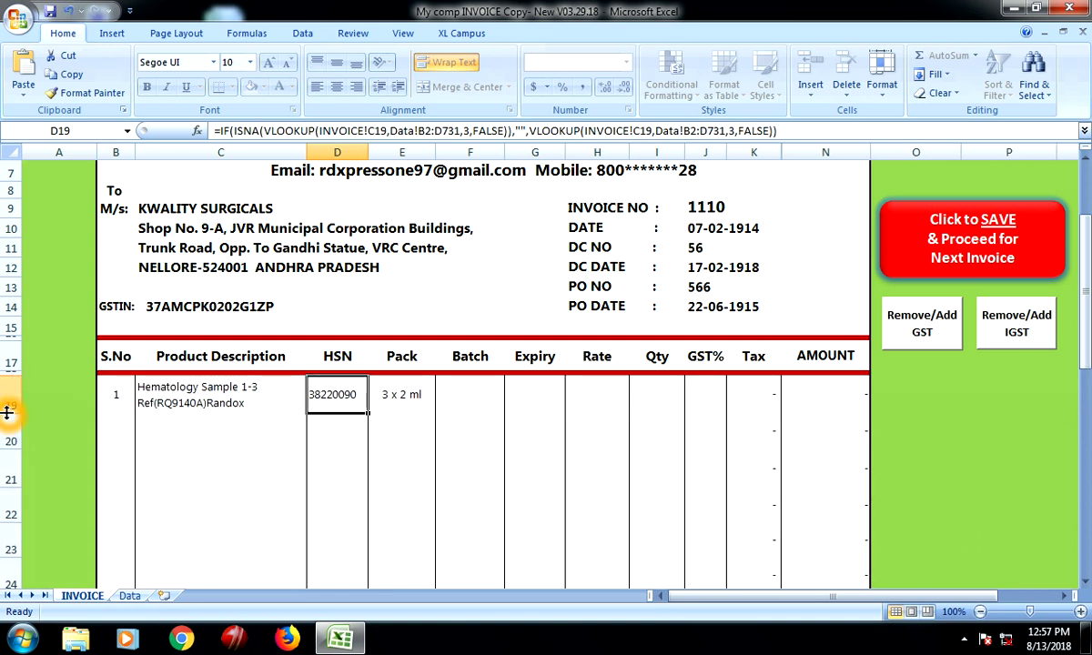
{"action": "left_click_drag", "start_coordinate": [8, 412], "coordinate": [10, 415]}
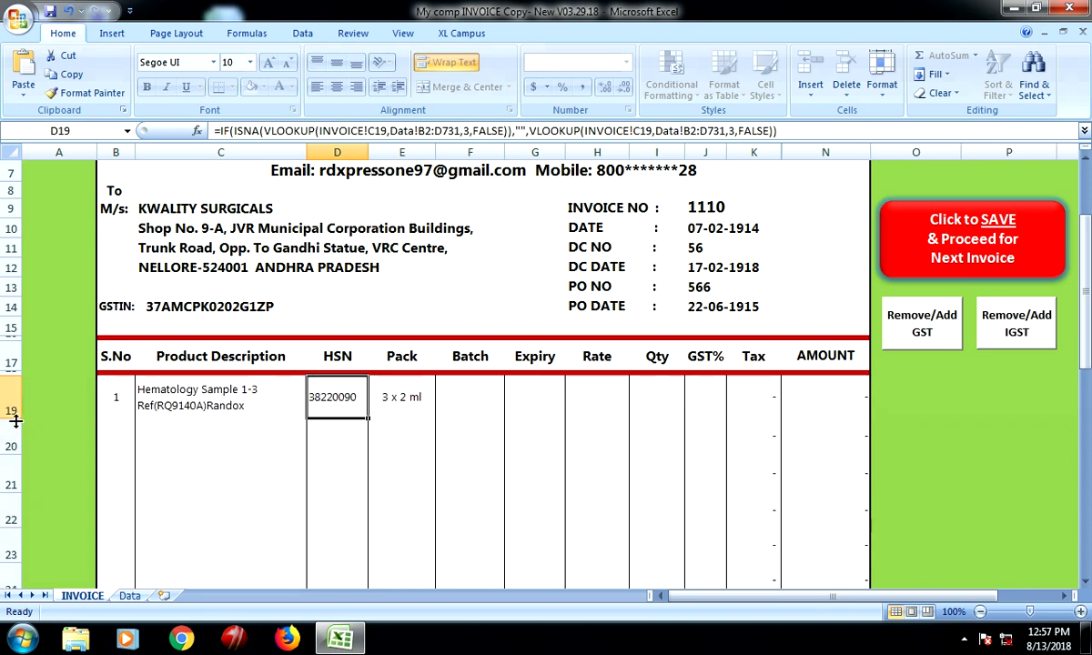
{"action": "left_click_drag", "start_coordinate": [12, 415], "coordinate": [10, 416]}
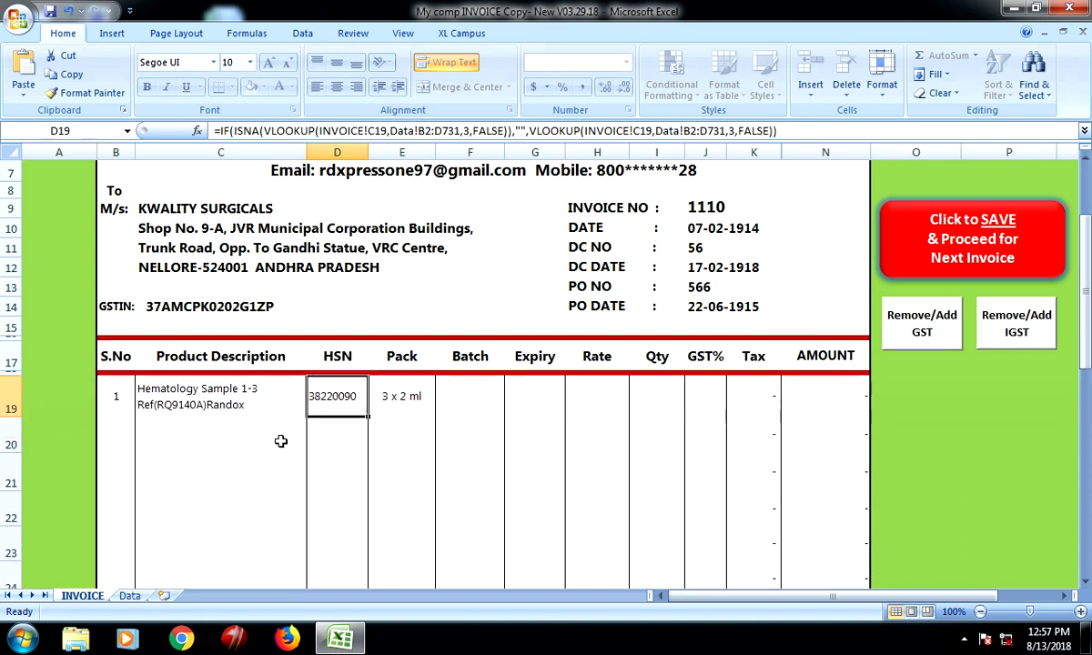
{"action": "left_click", "coordinate": [332, 410]}
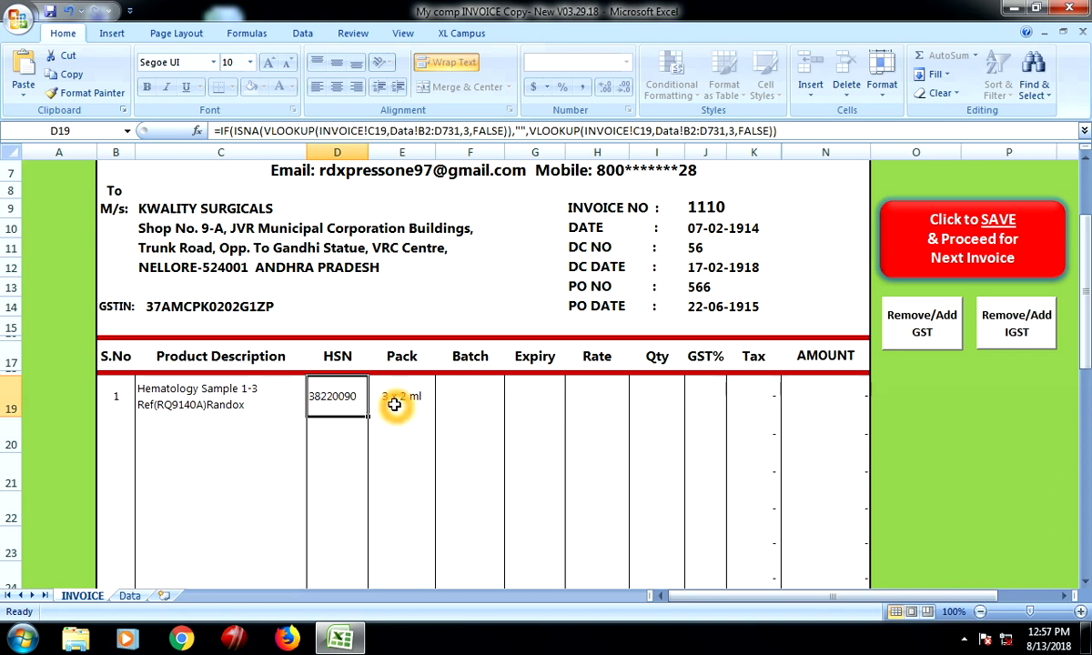
{"action": "left_click", "coordinate": [480, 395]}
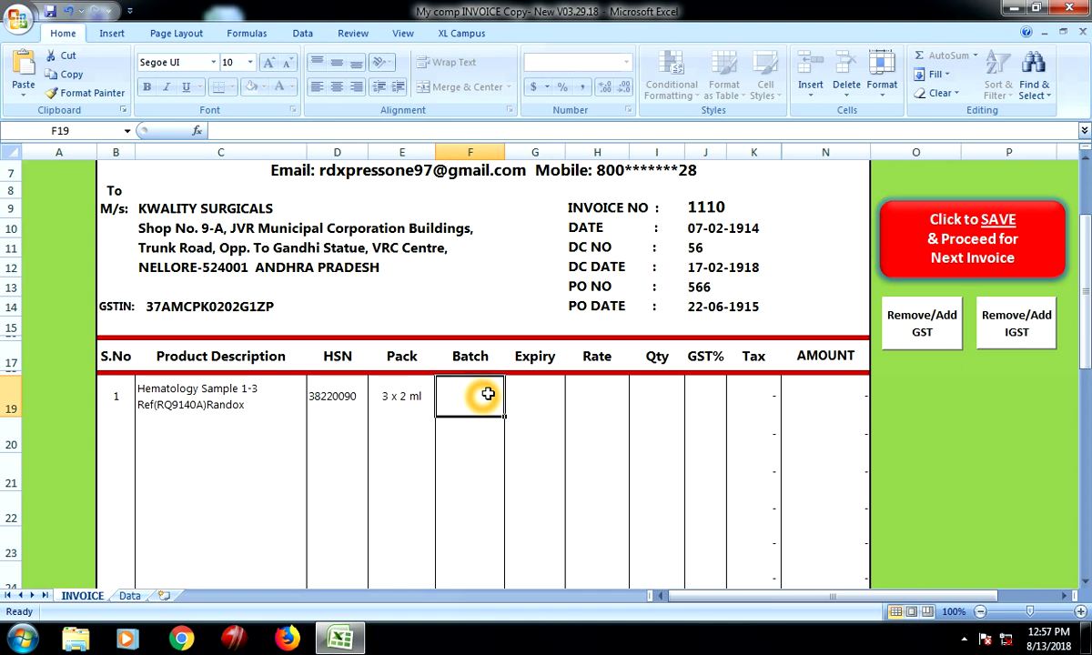
Enter batch 32132, expiry Aug-00 and rate 500 on the product line
{"action": "type", "text": "32132"}
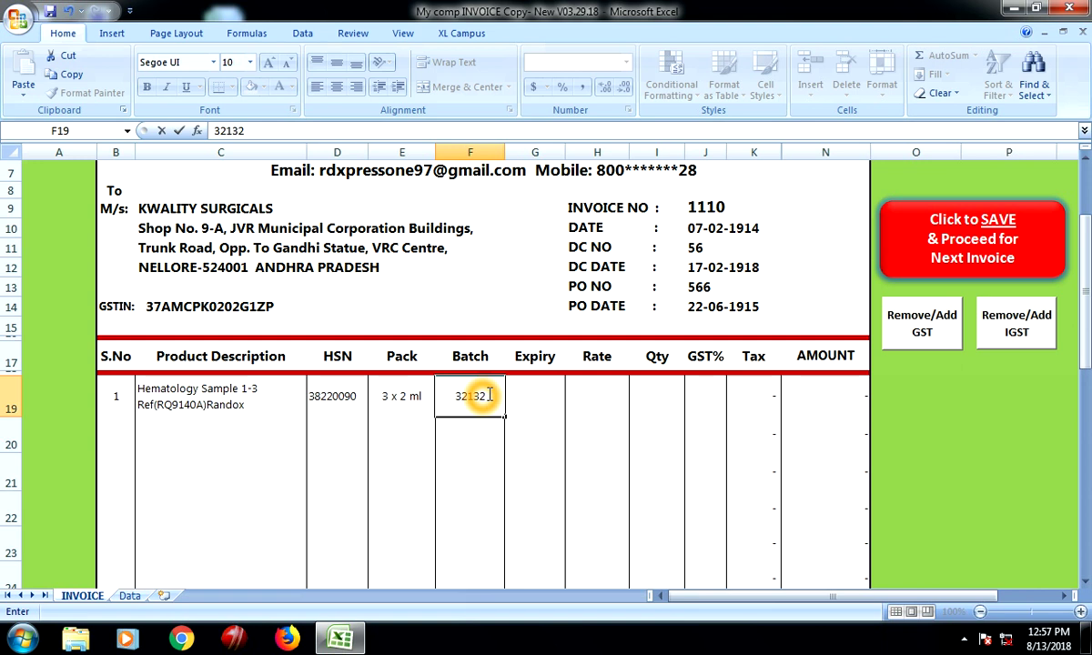
{"action": "key", "text": "Tab"}
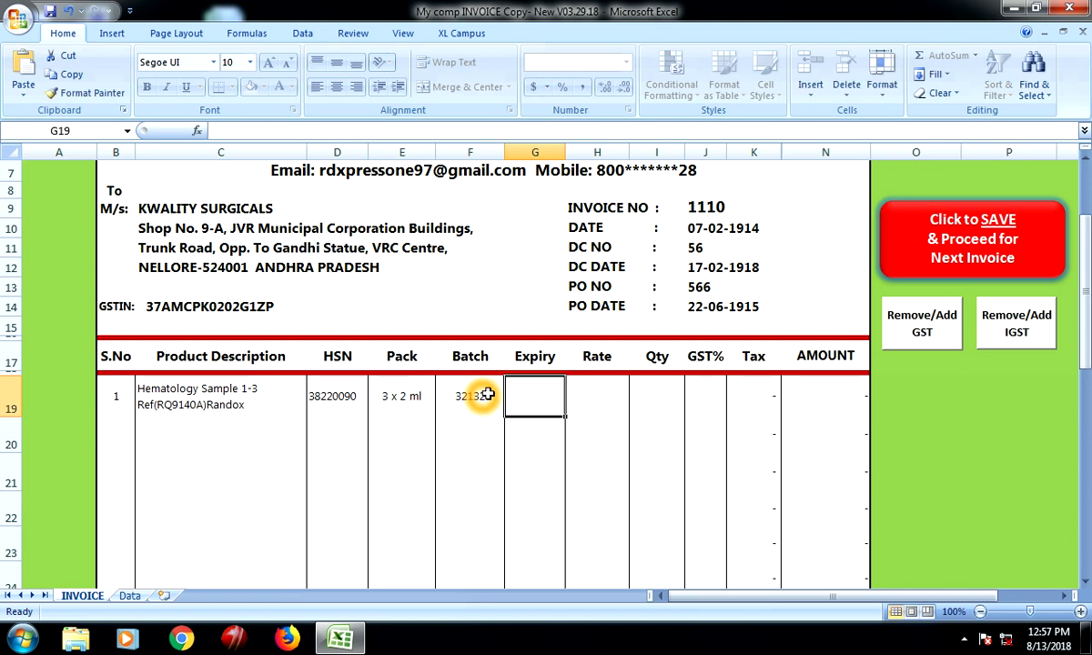
{"action": "type", "text": "215"}
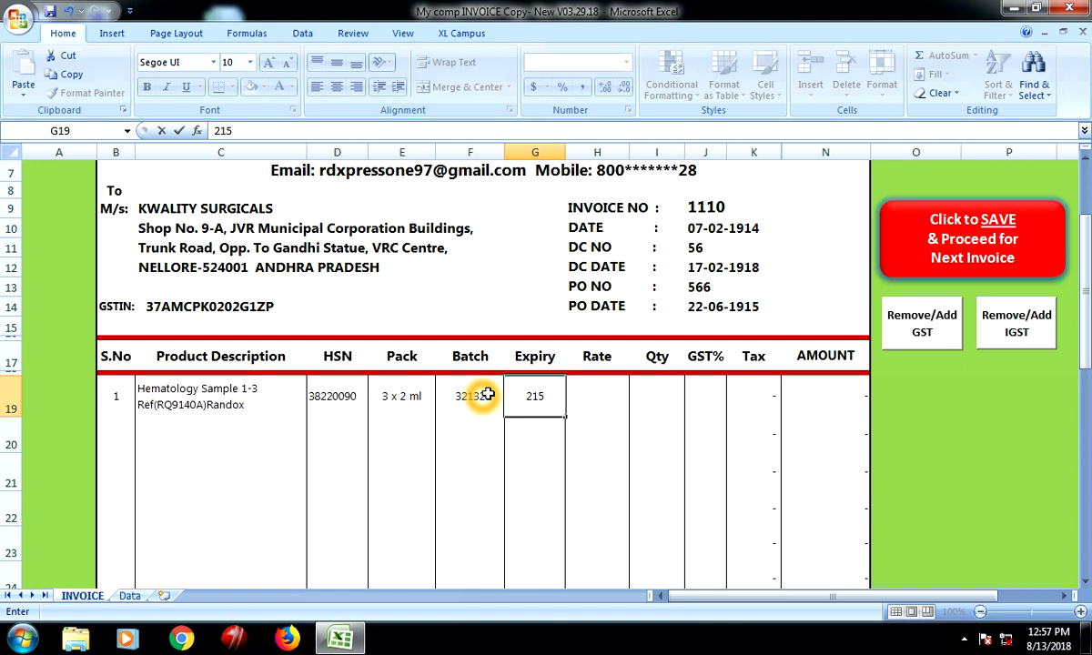
{"action": "key", "text": "Tab"}
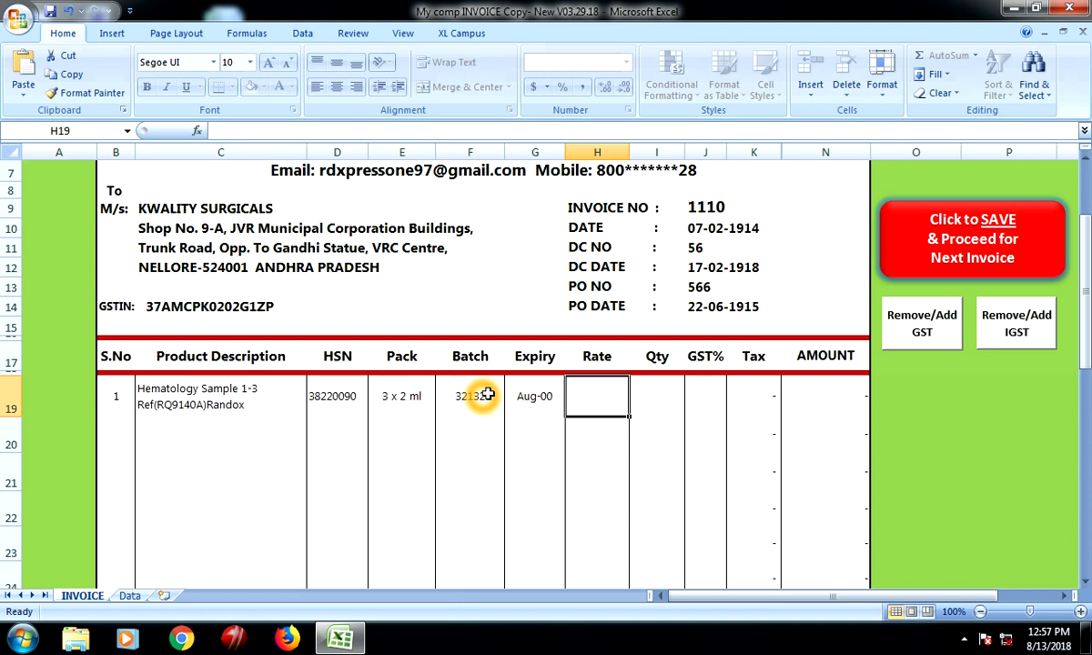
{"action": "type", "text": "552"}
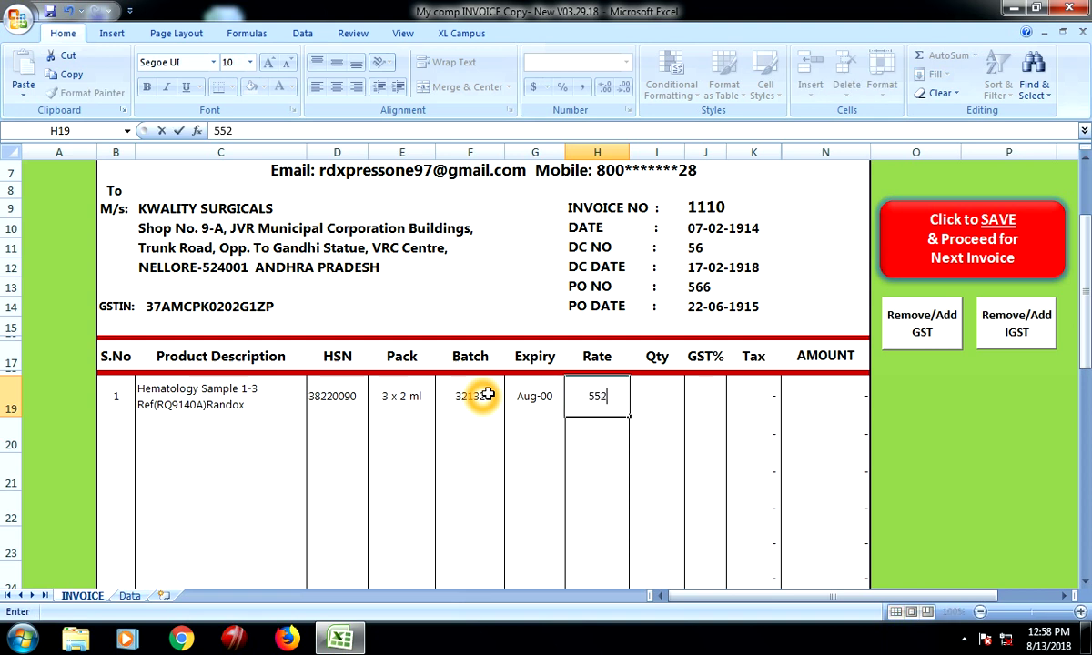
{"action": "key", "text": "BackSpace"}
{"action": "key", "text": "BackSpace"}
{"action": "type", "text": "00"}
{"action": "key", "text": "Tab"}
Enter quantity 1 and insert the 0.05 GST rate, giving tax 25.00
{"action": "type", "text": "1"}
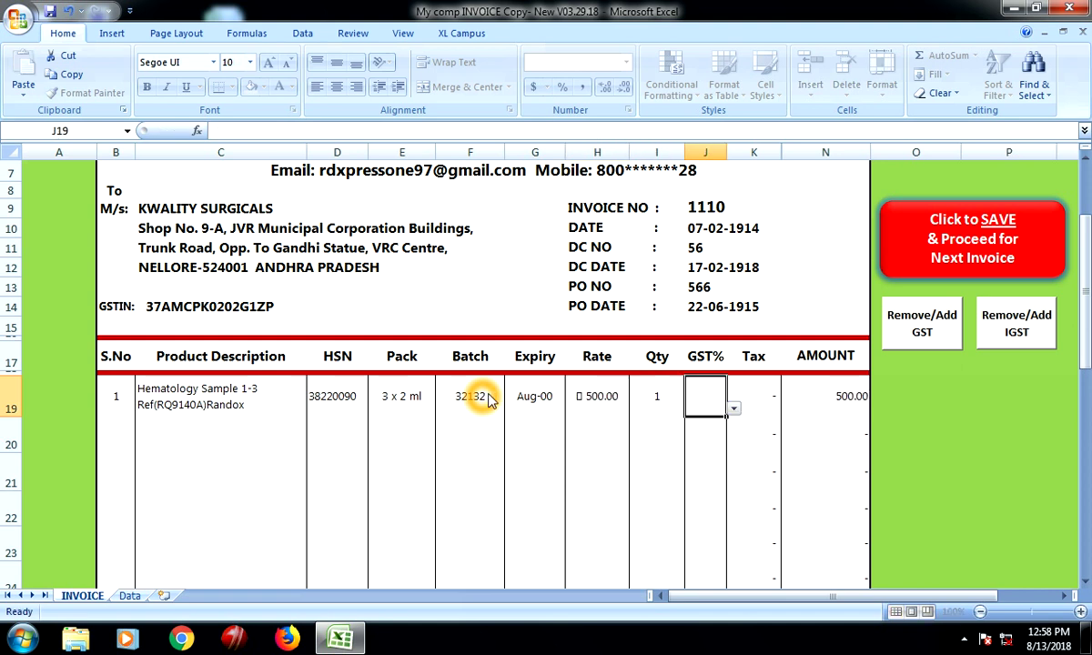
{"action": "key", "text": "Tab"}
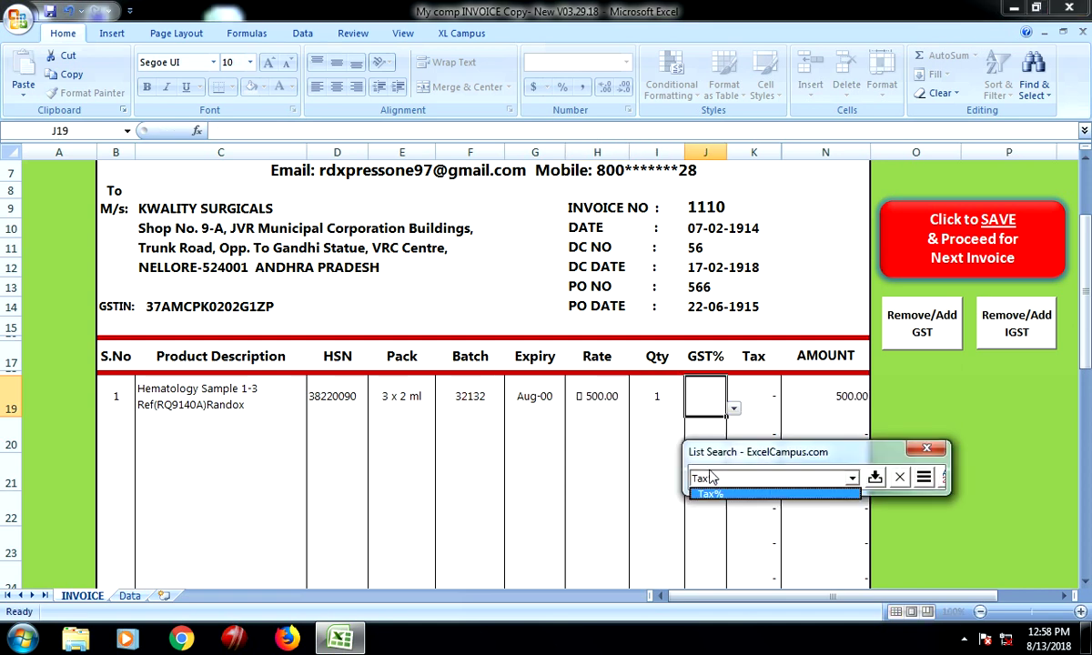
{"action": "key", "text": "BackSpace"}
{"action": "key", "text": "BackSpace"}
{"action": "key", "text": "BackSpace"}
{"action": "key", "text": "BackSpace"}
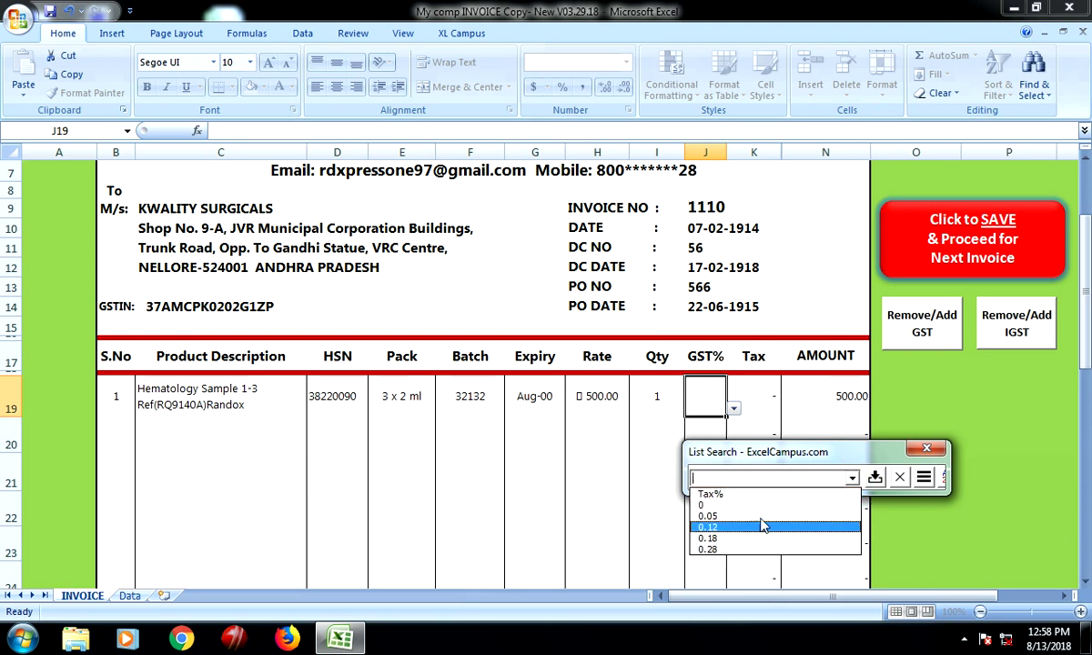
{"action": "key", "text": "Up"}
{"action": "left_click", "coordinate": [710, 516]}
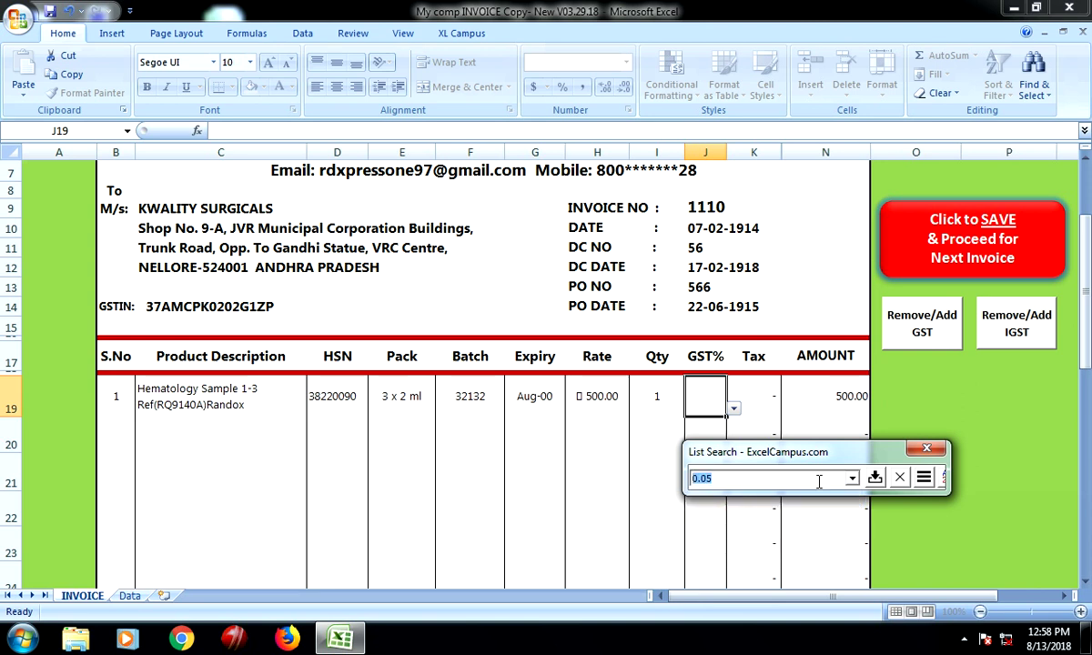
{"action": "left_click", "coordinate": [875, 477]}
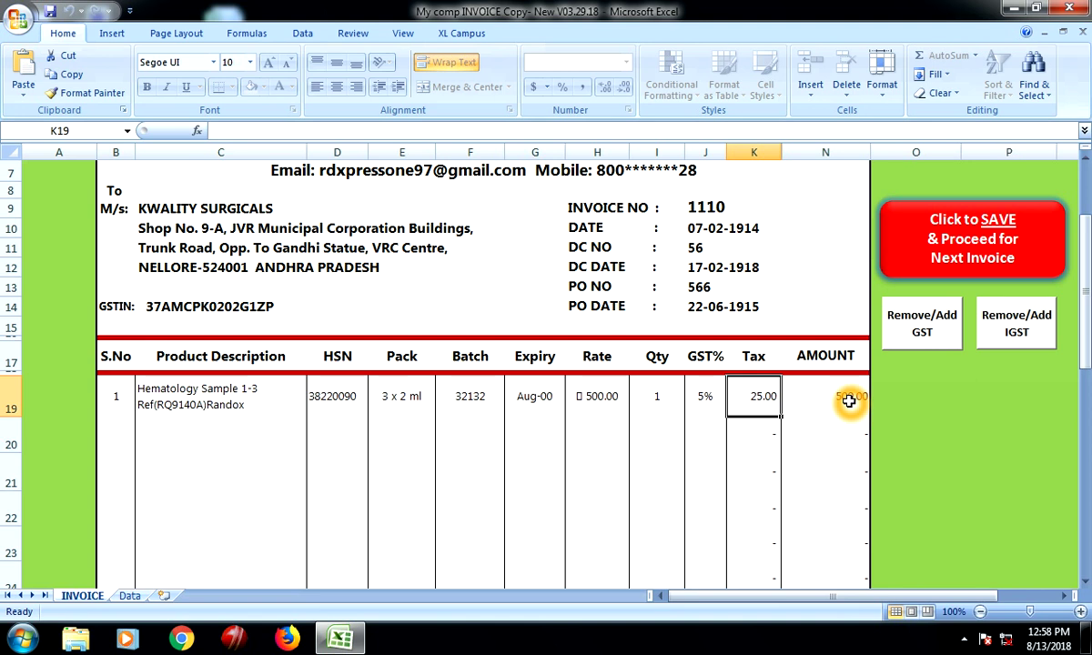
Enter 100 as the Delivery Charges in N40, raising the grand total to 625.00
{"action": "scroll", "coordinate": [747, 405], "scroll_direction": "down", "scroll_amount": 7}
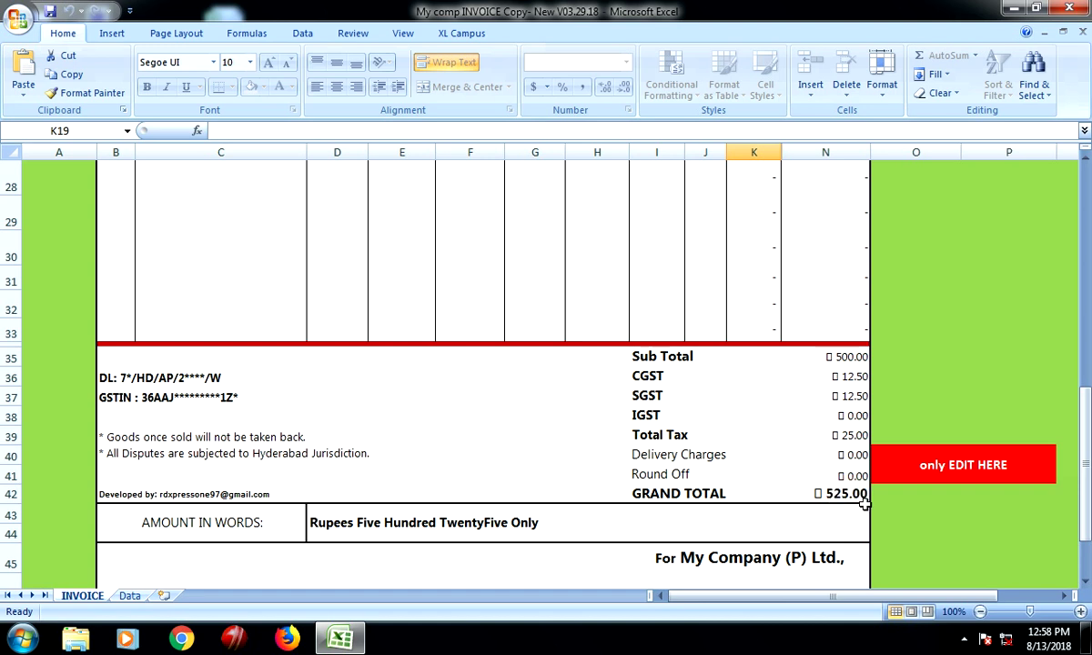
{"action": "scroll", "coordinate": [515, 524], "scroll_direction": "down", "scroll_amount": 1}
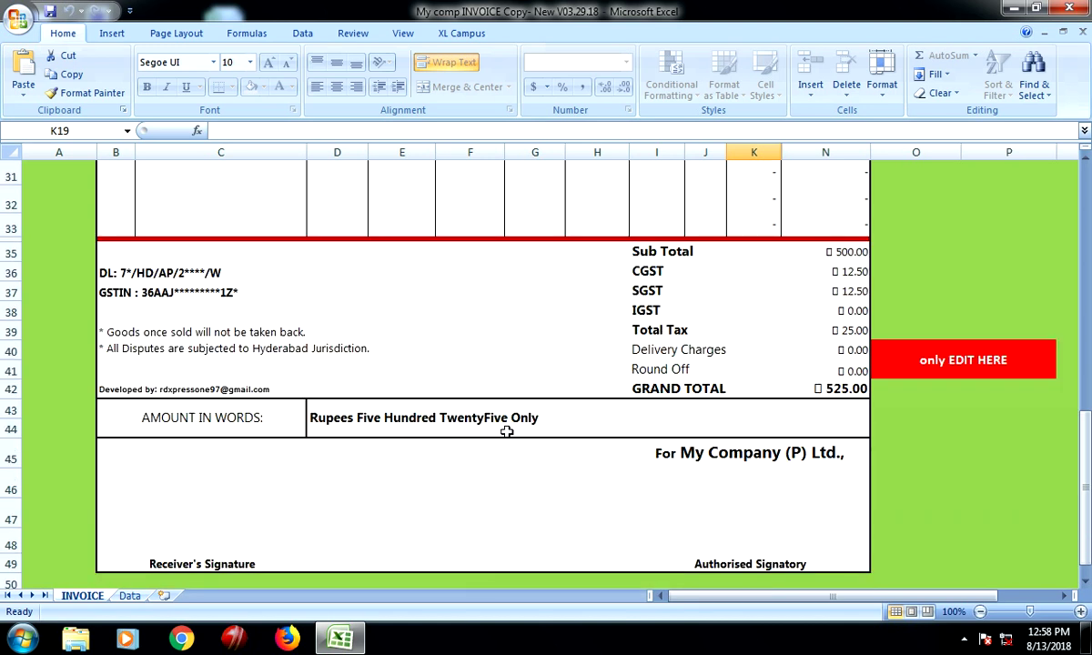
{"action": "left_click", "coordinate": [851, 349]}
{"action": "left_click", "coordinate": [882, 360]}
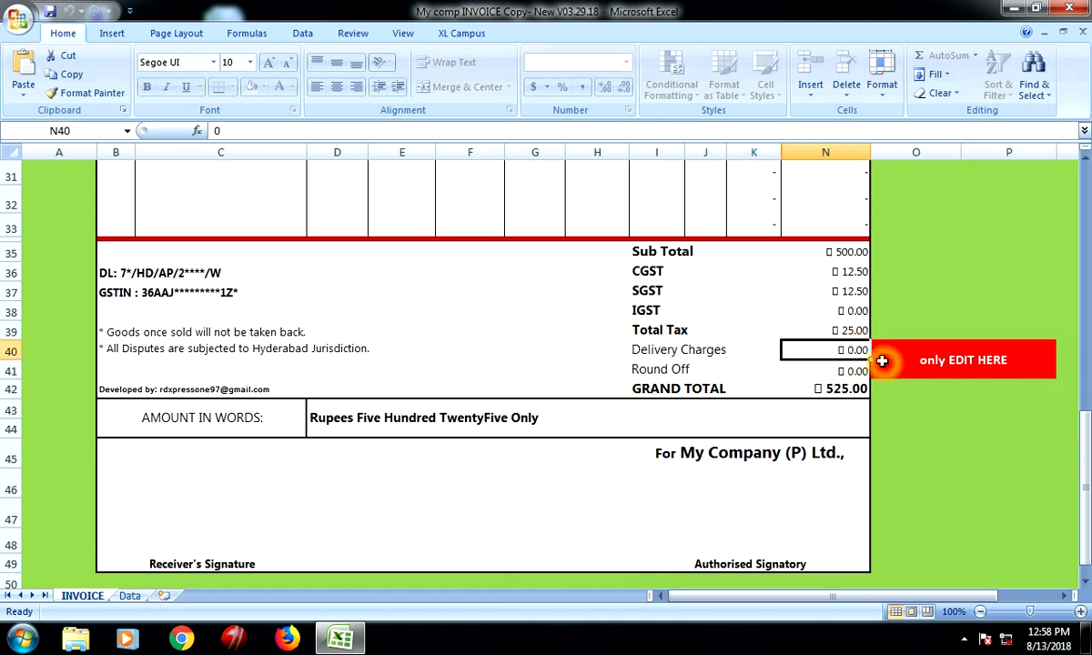
{"action": "type", "text": "100"}
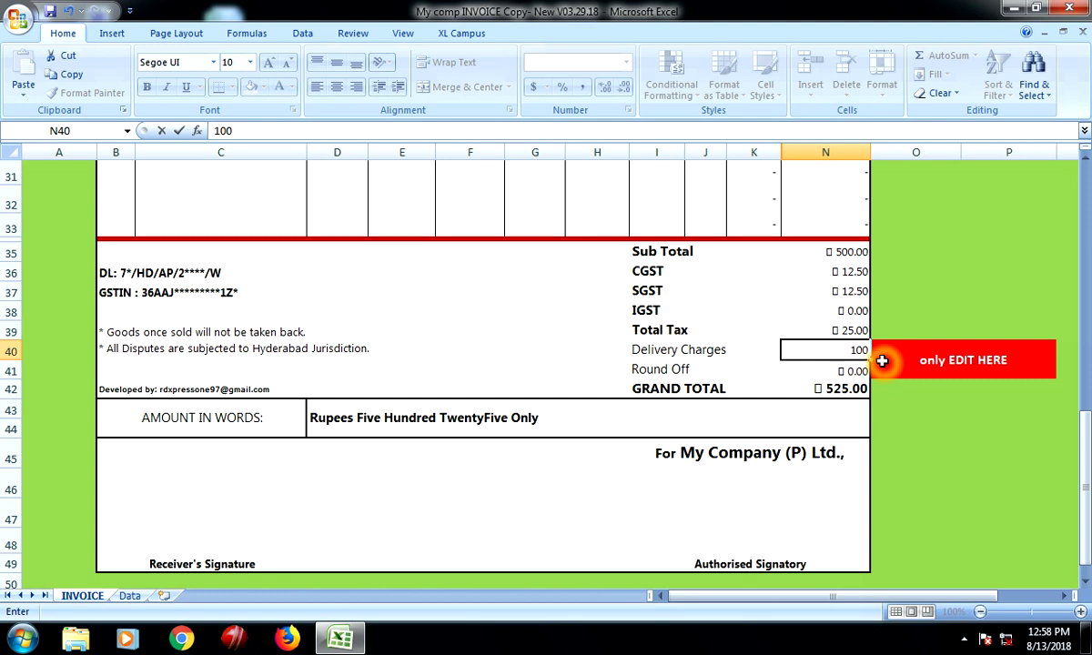
{"action": "key", "text": "Return"}
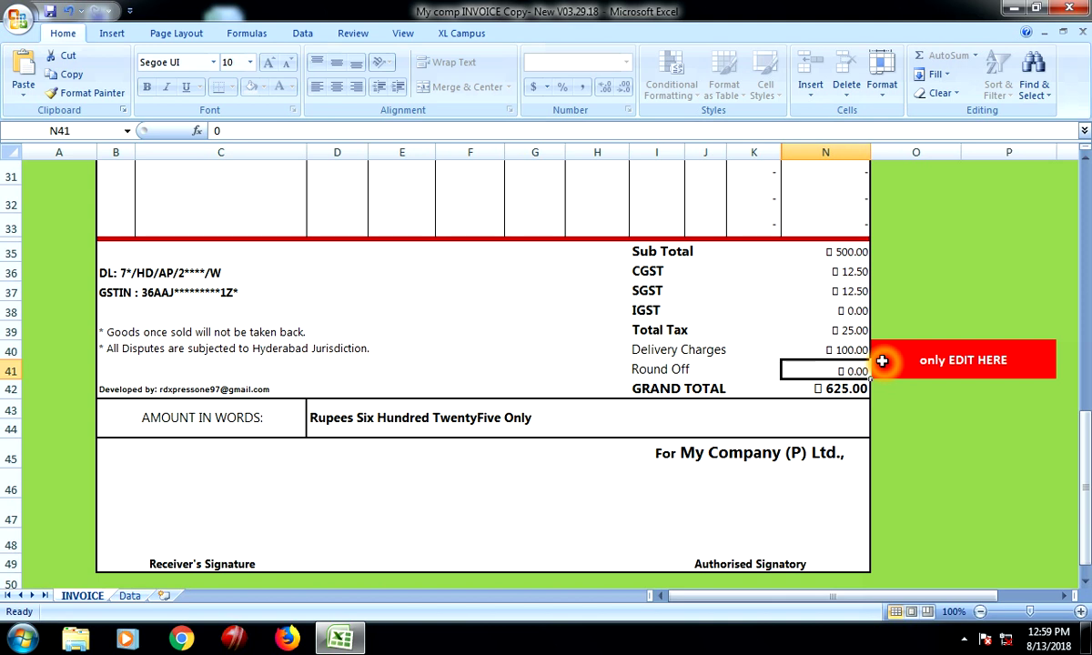
Clear the 5% GST rate from the product line's GST% cell J19
{"action": "scroll", "coordinate": [951, 342], "scroll_direction": "up", "scroll_amount": 4}
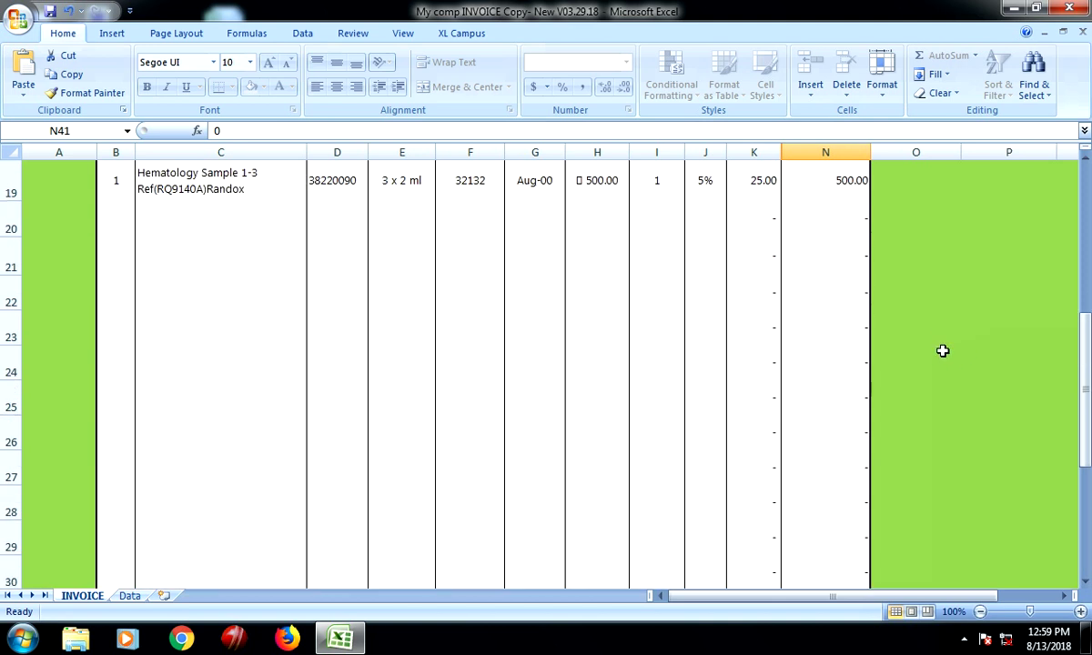
{"action": "scroll", "coordinate": [937, 348], "scroll_direction": "up", "scroll_amount": 6}
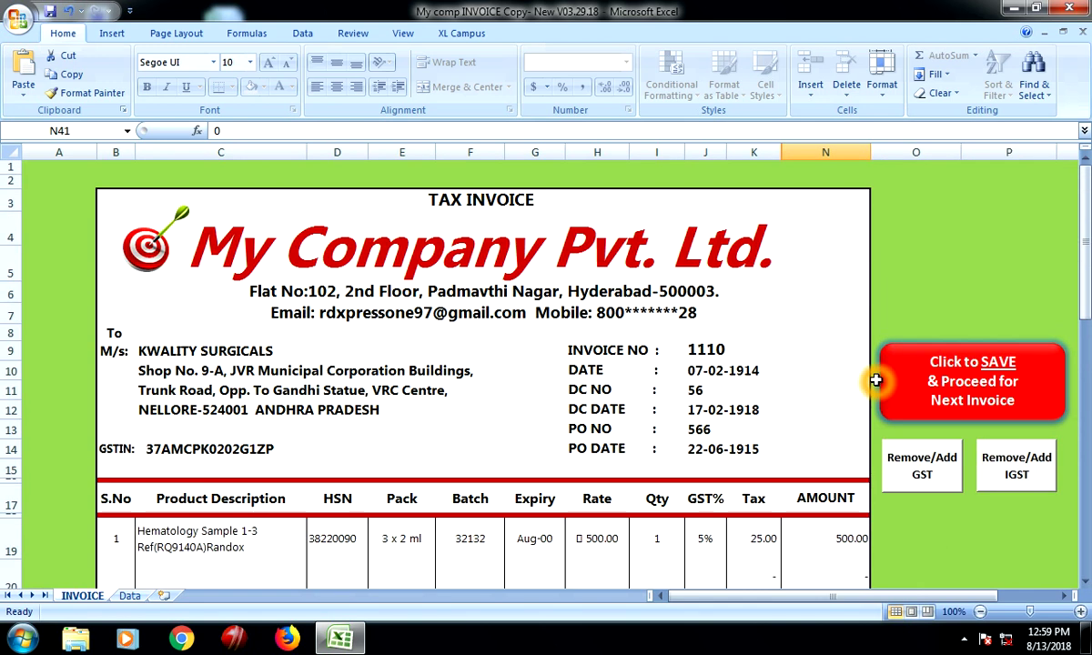
{"action": "scroll", "coordinate": [748, 433], "scroll_direction": "down", "scroll_amount": 1}
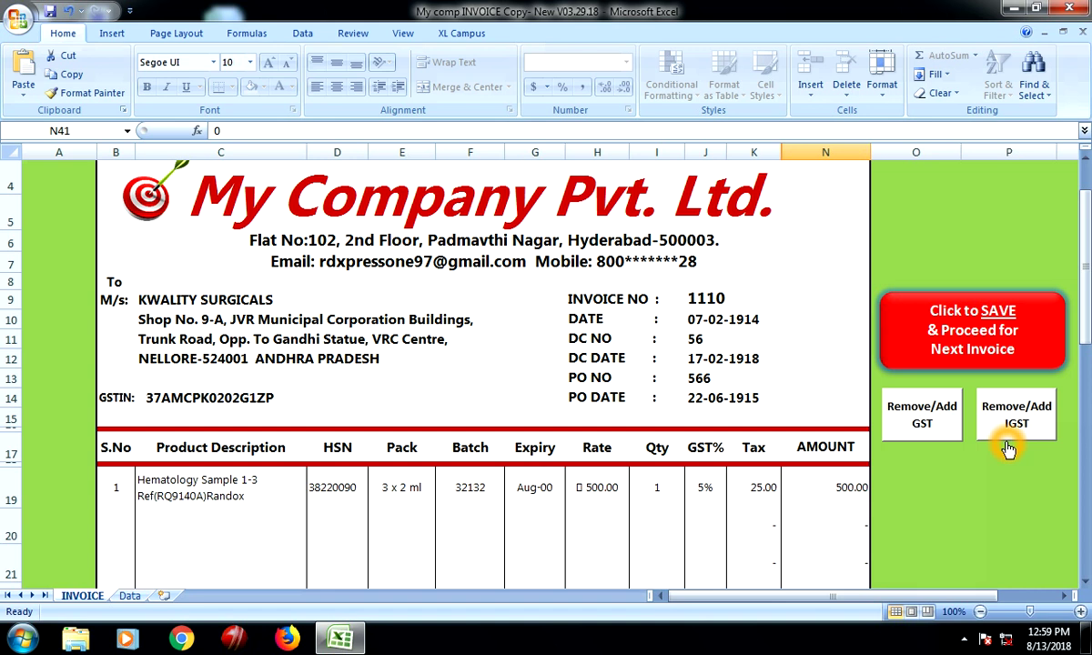
{"action": "scroll", "coordinate": [949, 415], "scroll_direction": "down", "scroll_amount": 1}
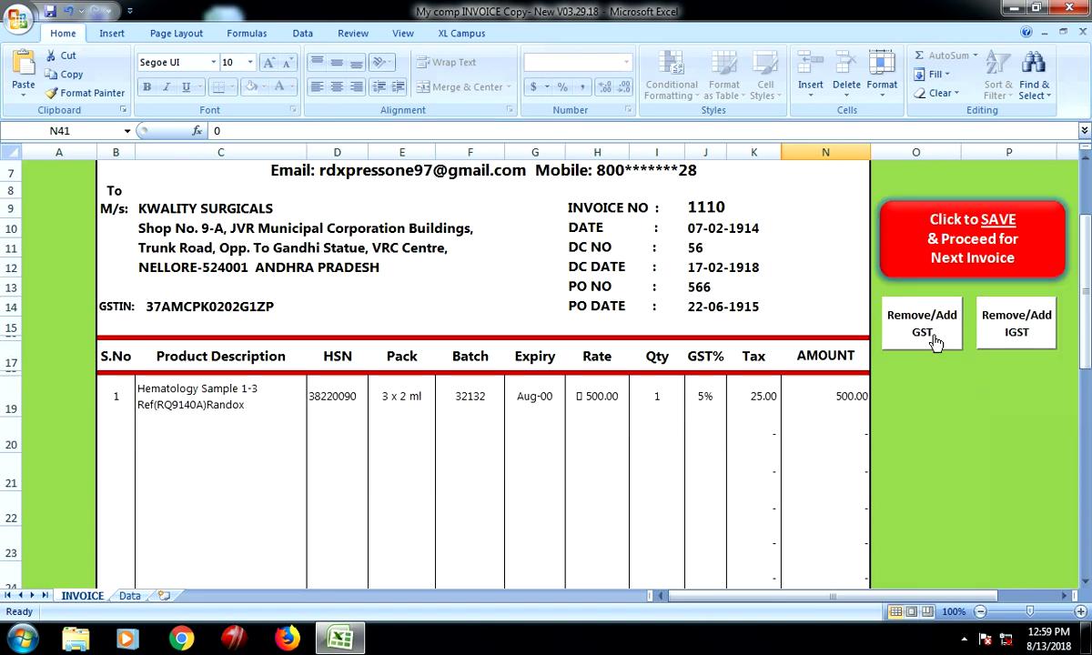
{"action": "scroll", "coordinate": [946, 330], "scroll_direction": "up", "scroll_amount": 1}
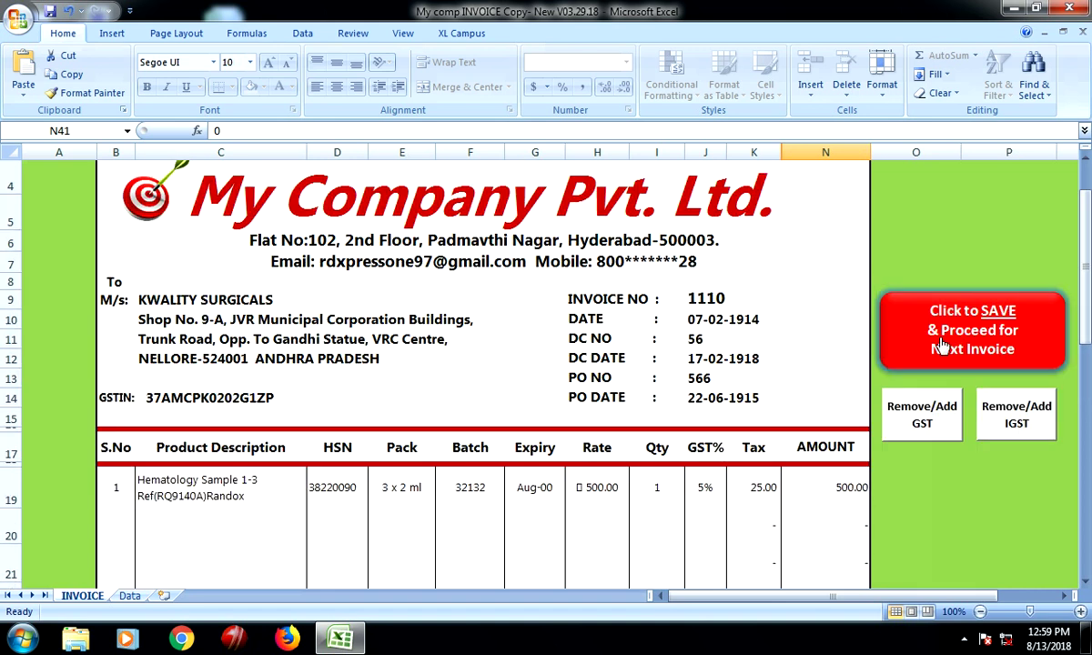
{"action": "left_click", "coordinate": [926, 420]}
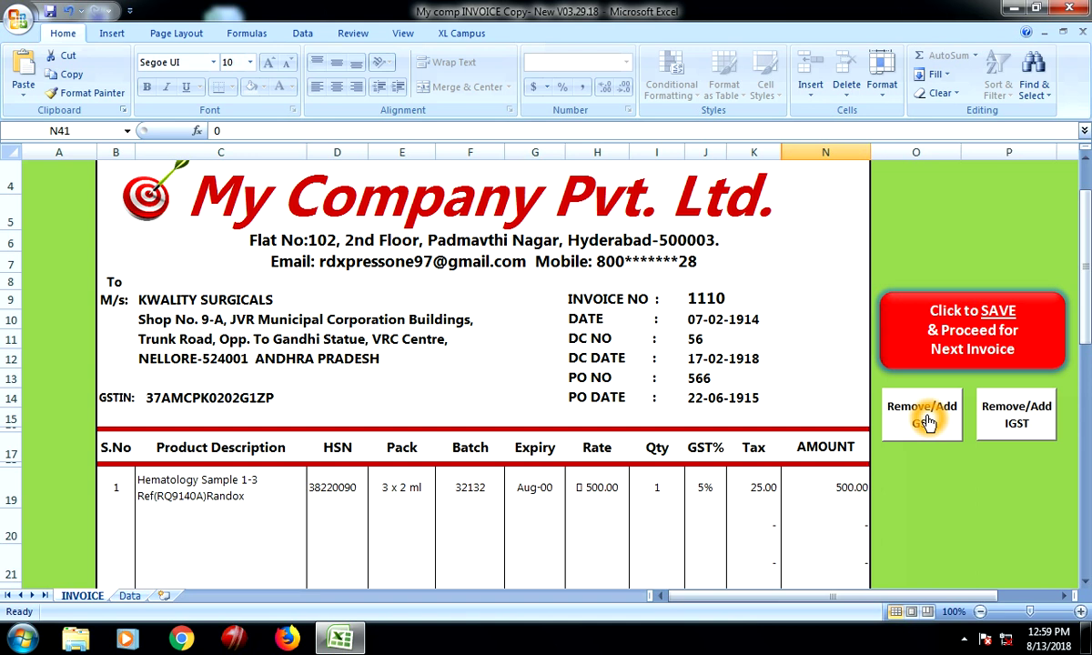
{"action": "left_click", "coordinate": [708, 489]}
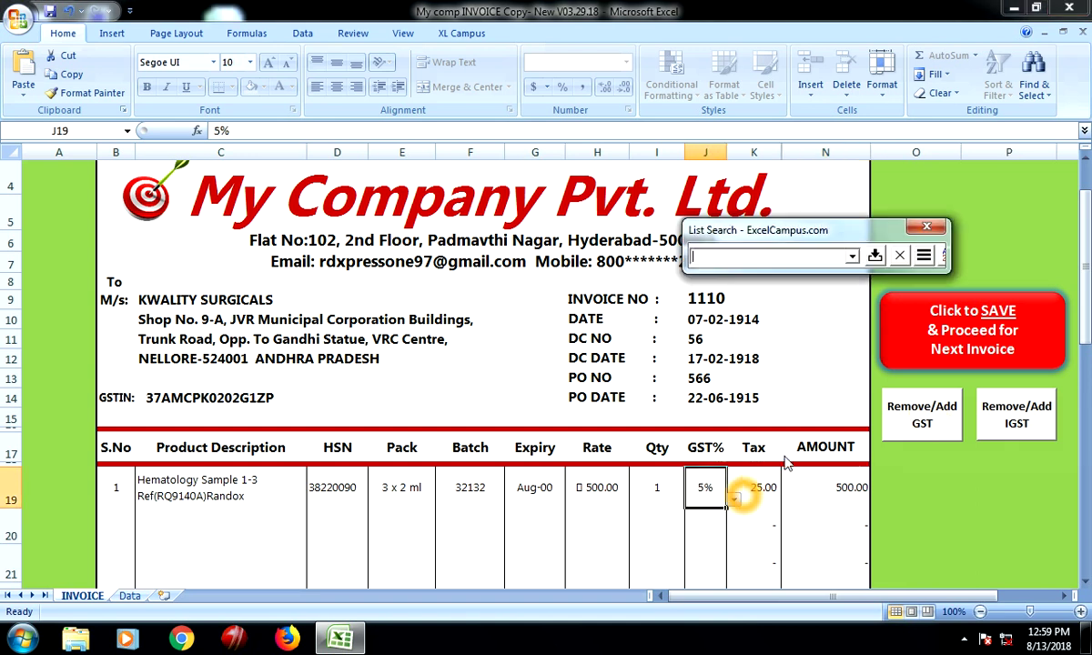
{"action": "key", "text": "Delete"}
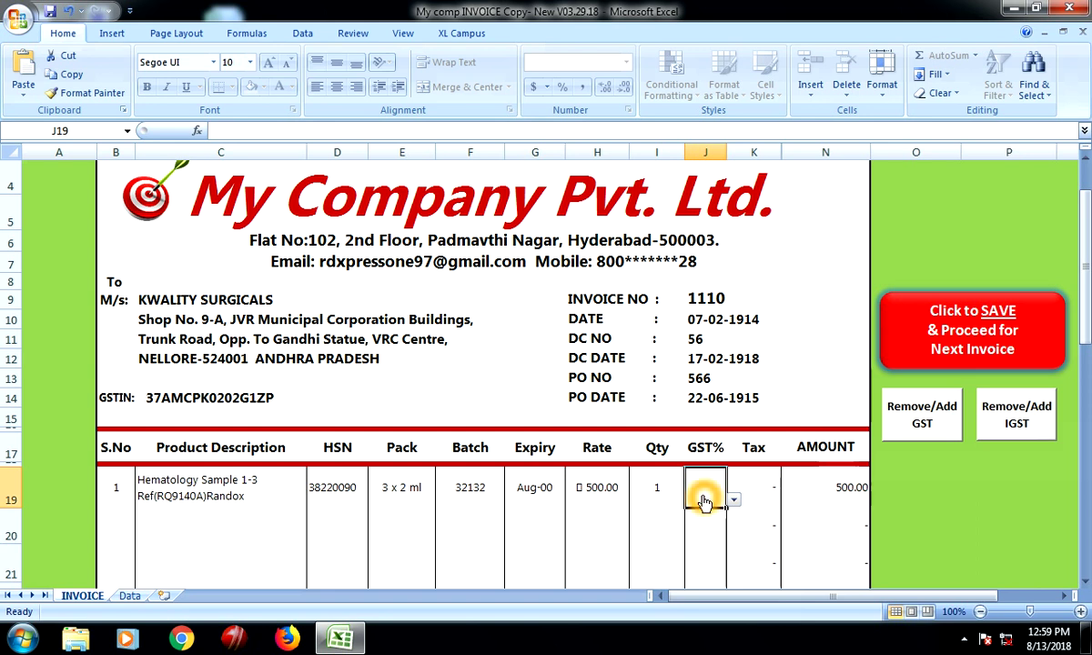
Swap the GST columns for IGST columns and set L19 to 12% via List Search
{"action": "left_click", "coordinate": [937, 423]}
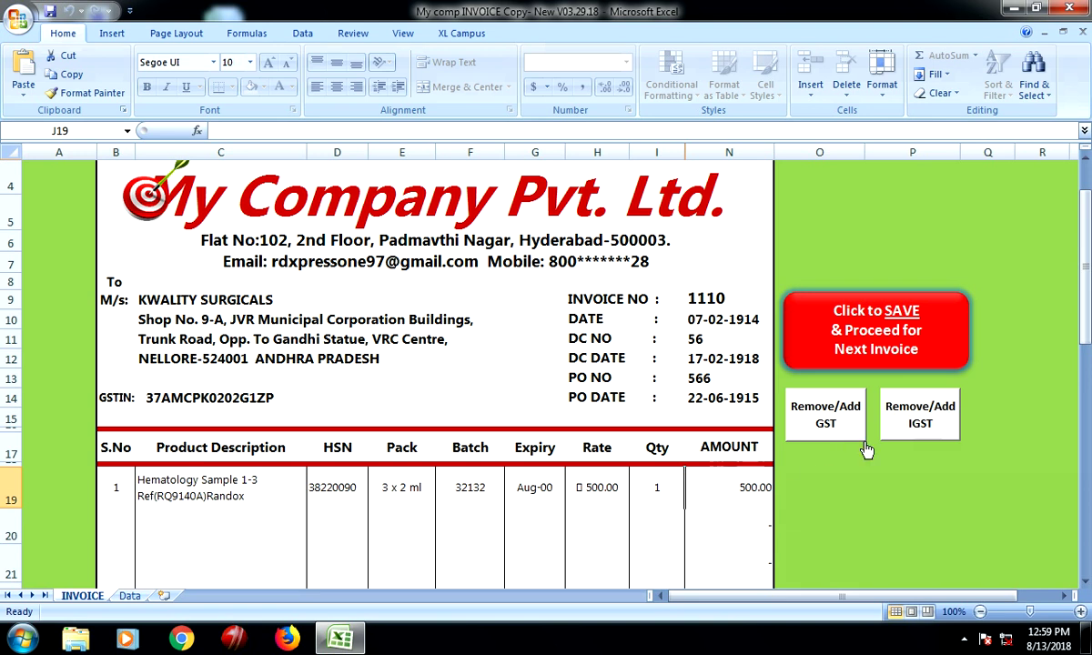
{"action": "left_click", "coordinate": [949, 418]}
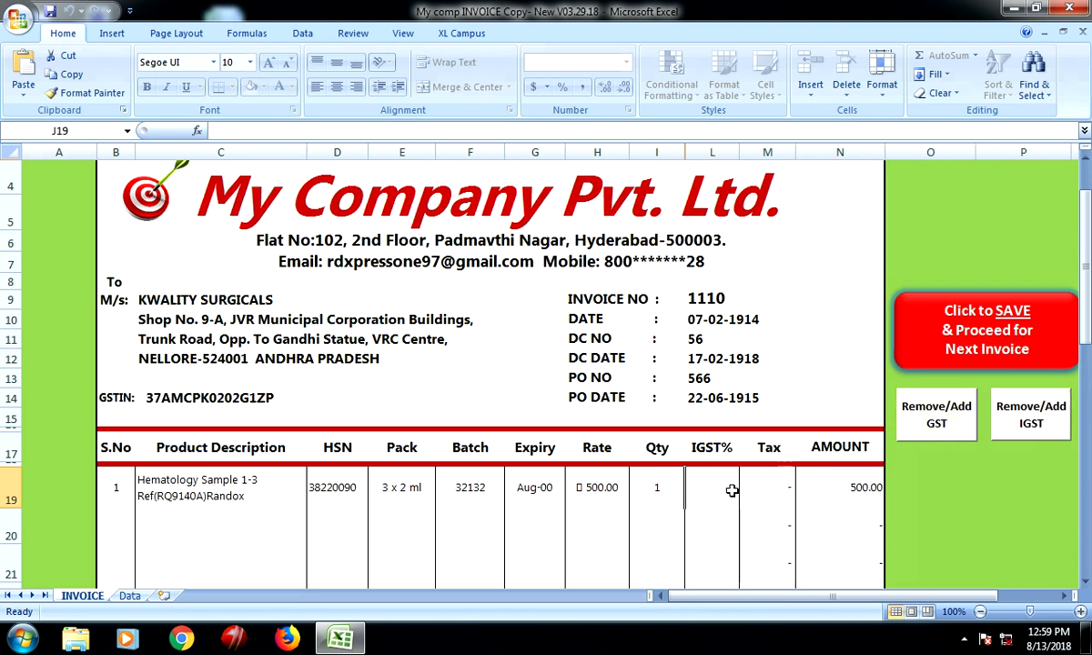
{"action": "left_click", "coordinate": [700, 487]}
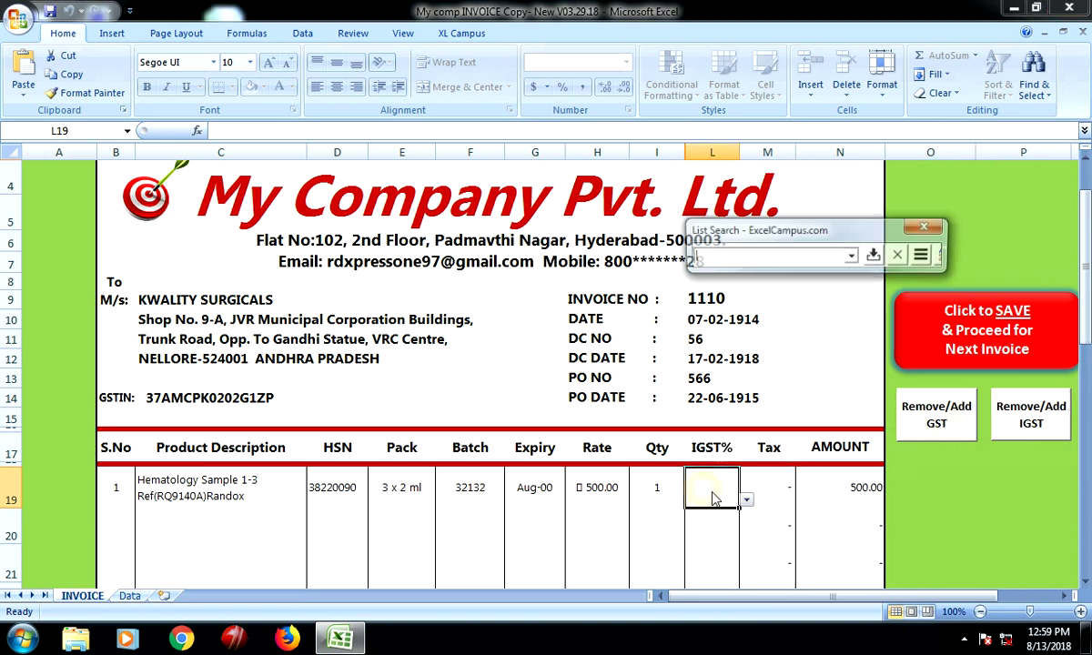
{"action": "left_click", "coordinate": [854, 257]}
{"action": "left_click", "coordinate": [824, 310]}
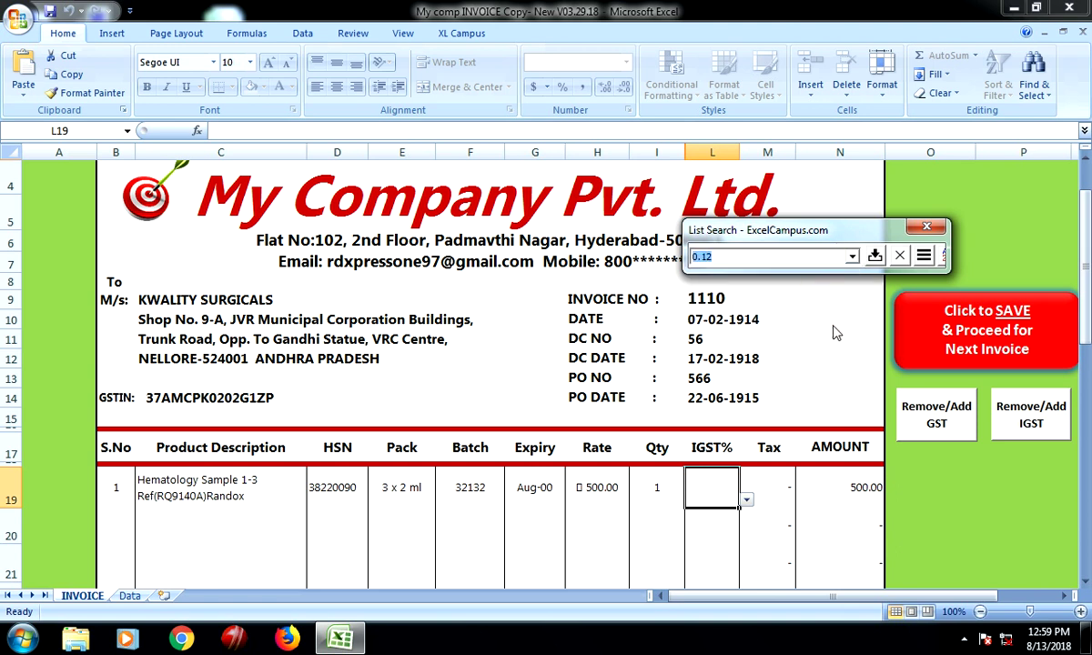
{"action": "left_click", "coordinate": [874, 256]}
{"action": "left_click", "coordinate": [763, 496]}
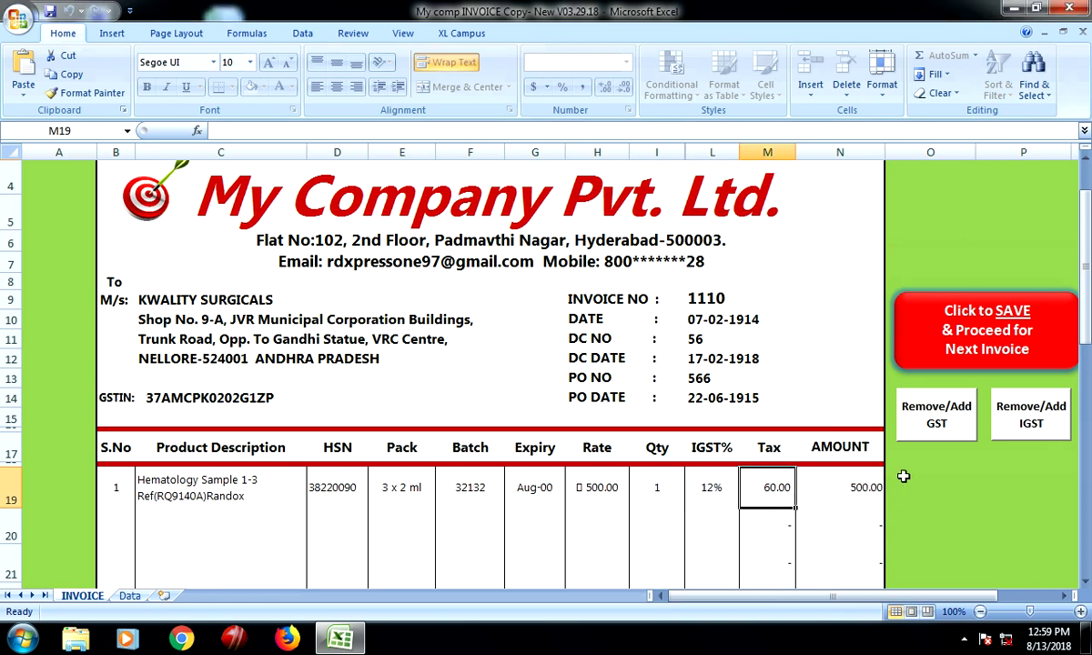
{"action": "scroll", "coordinate": [984, 453], "scroll_direction": "down", "scroll_amount": 8}
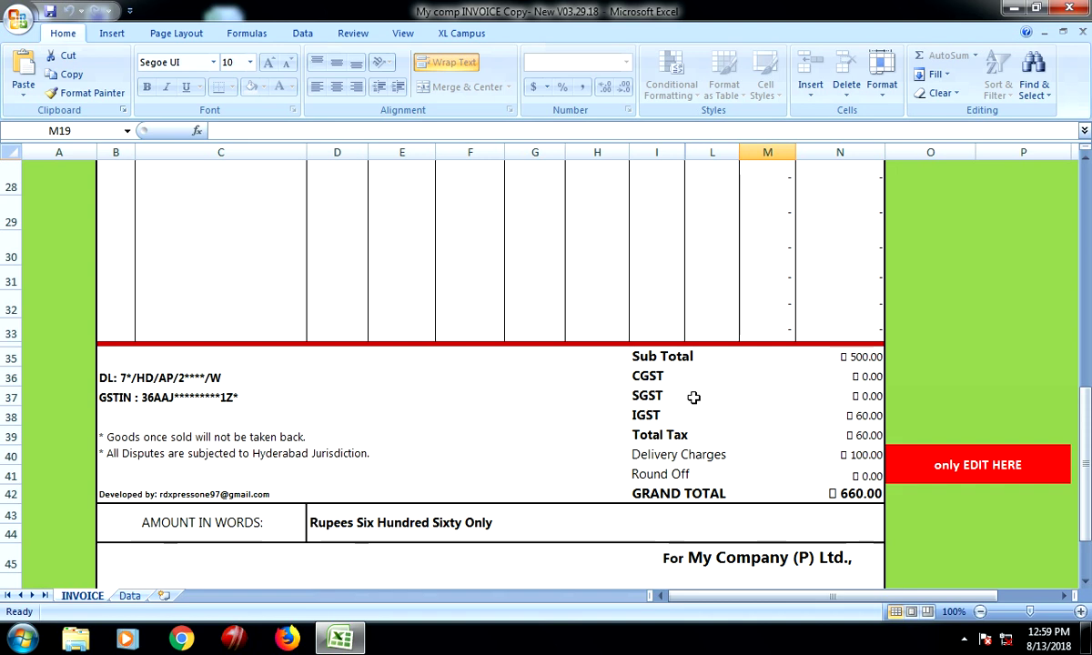
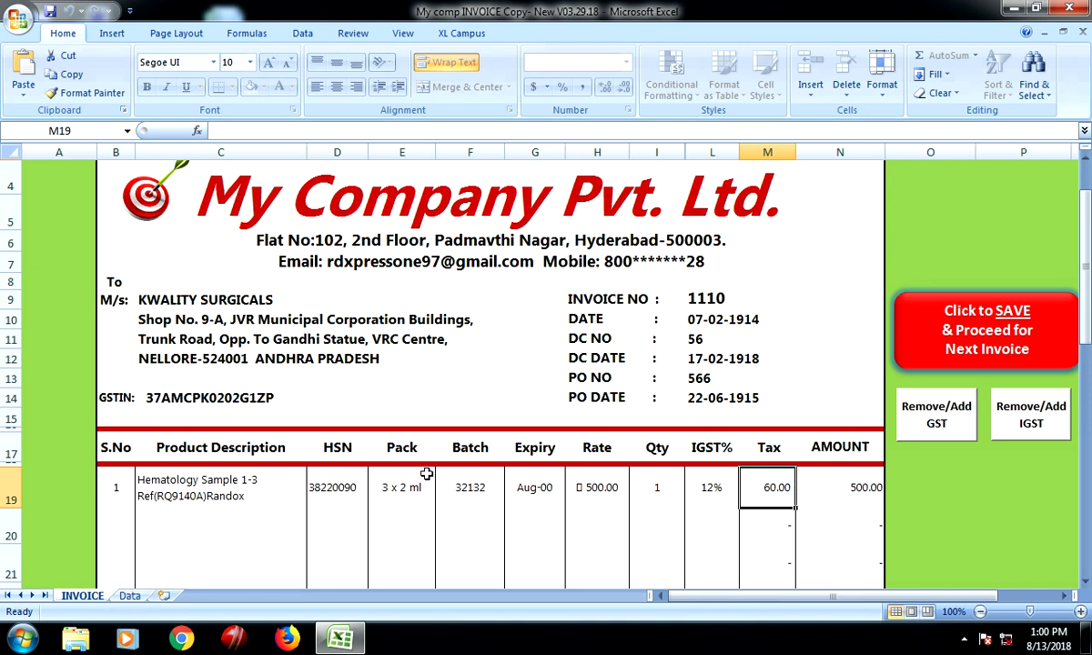
{"action": "left_click", "coordinate": [131, 597]}
{"action": "left_click", "coordinate": [131, 596]}
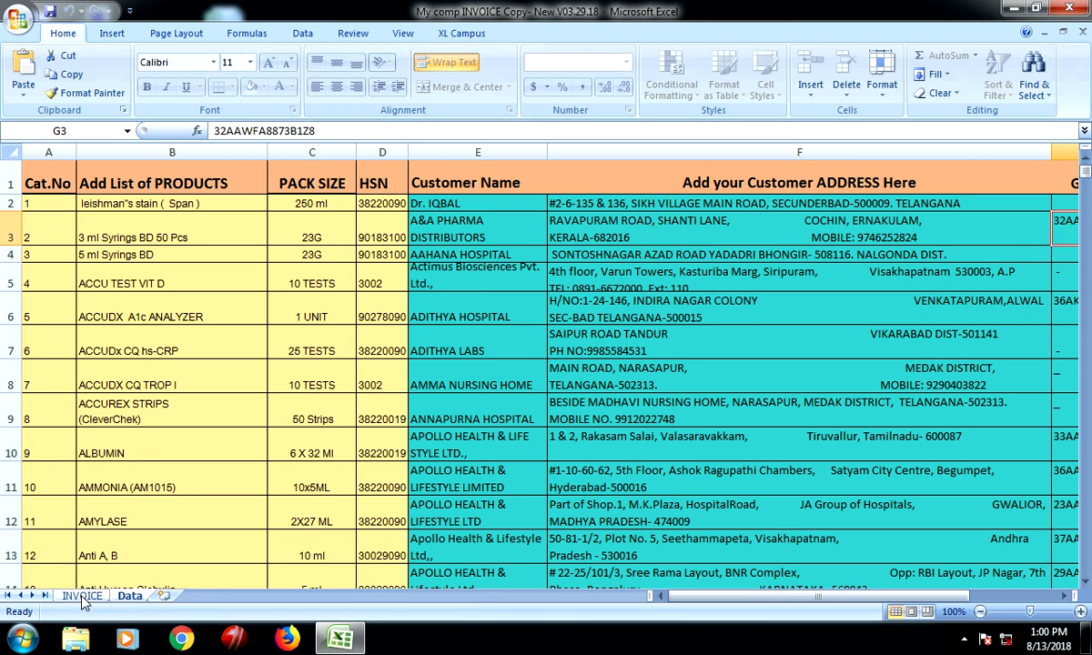
{"action": "left_click", "coordinate": [82, 596]}
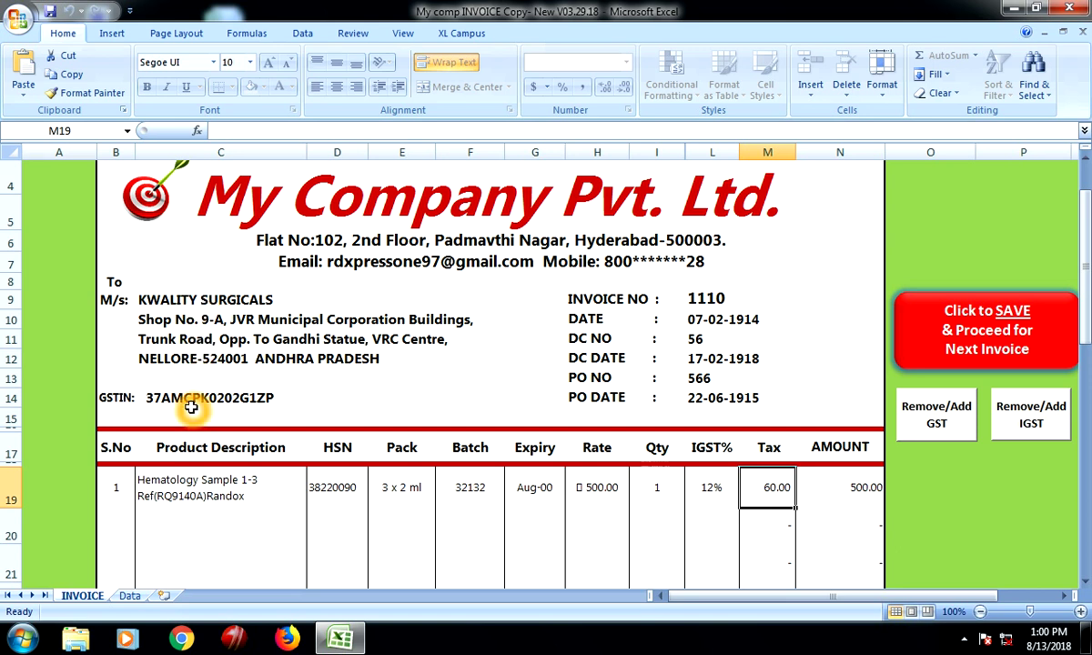
{"action": "left_click", "coordinate": [129, 596]}
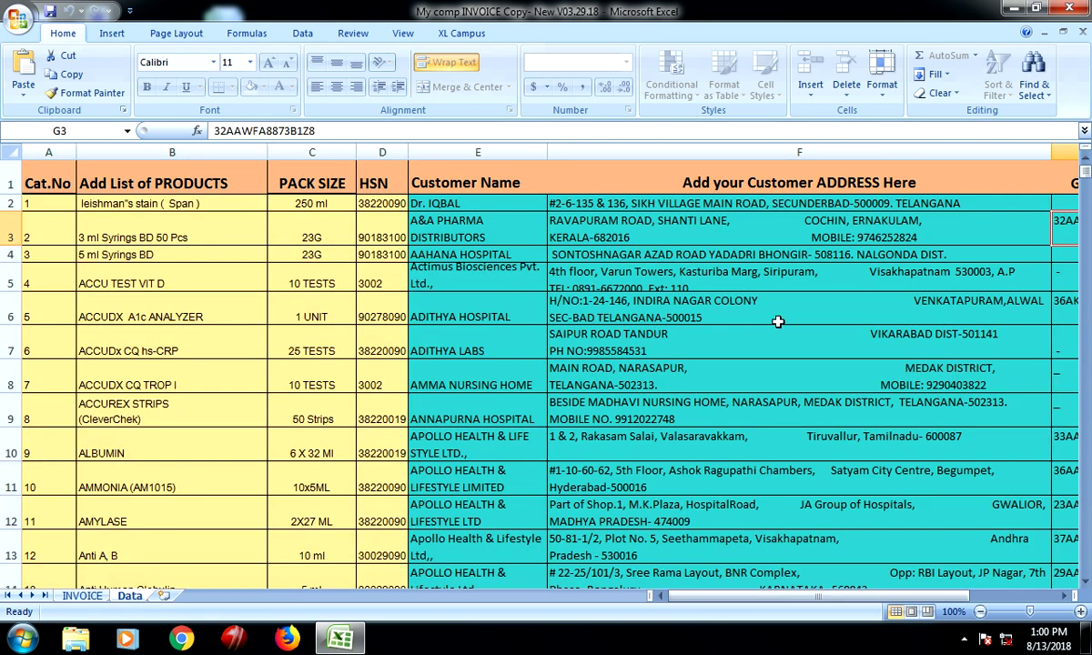
{"action": "left_click", "coordinate": [796, 234]}
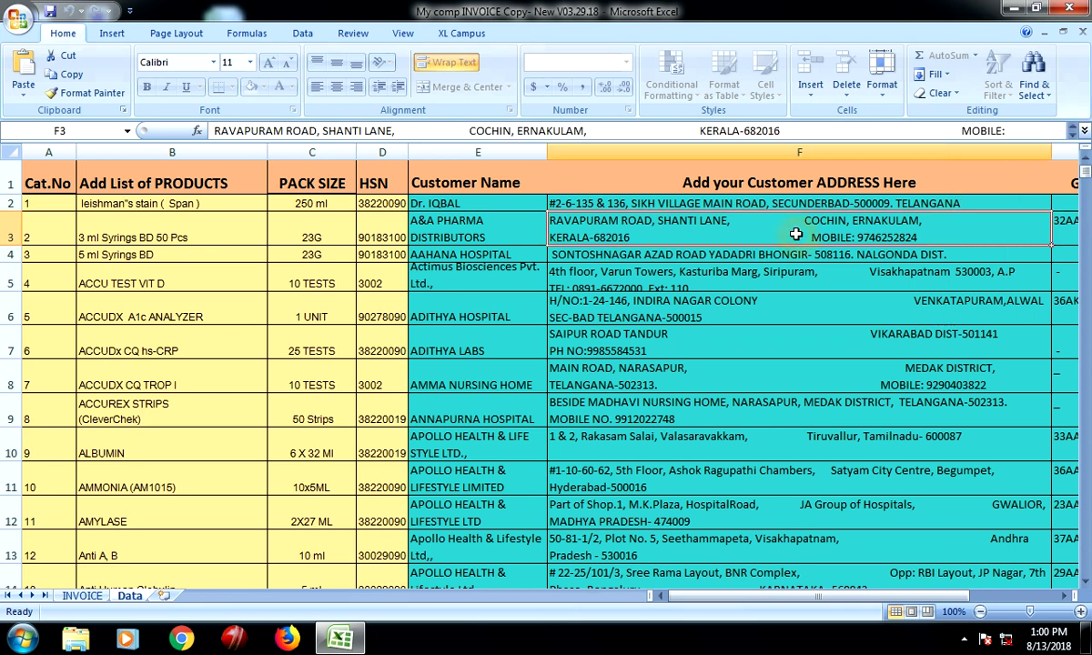
{"action": "left_click", "coordinate": [524, 225]}
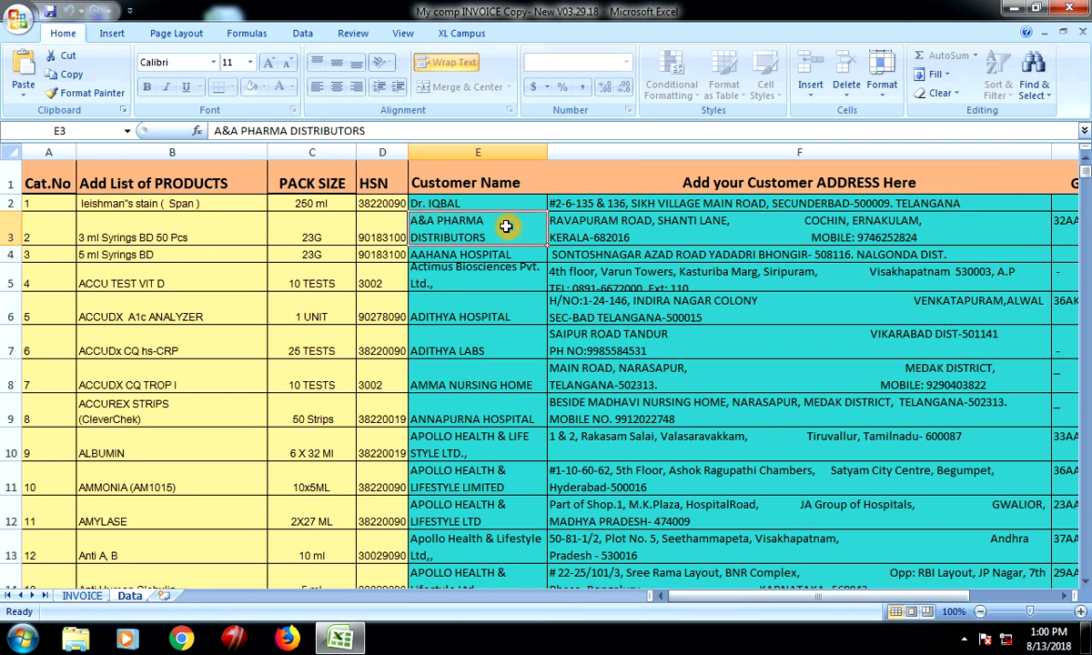
{"action": "left_click", "coordinate": [646, 234]}
{"action": "left_click", "coordinate": [1063, 231]}
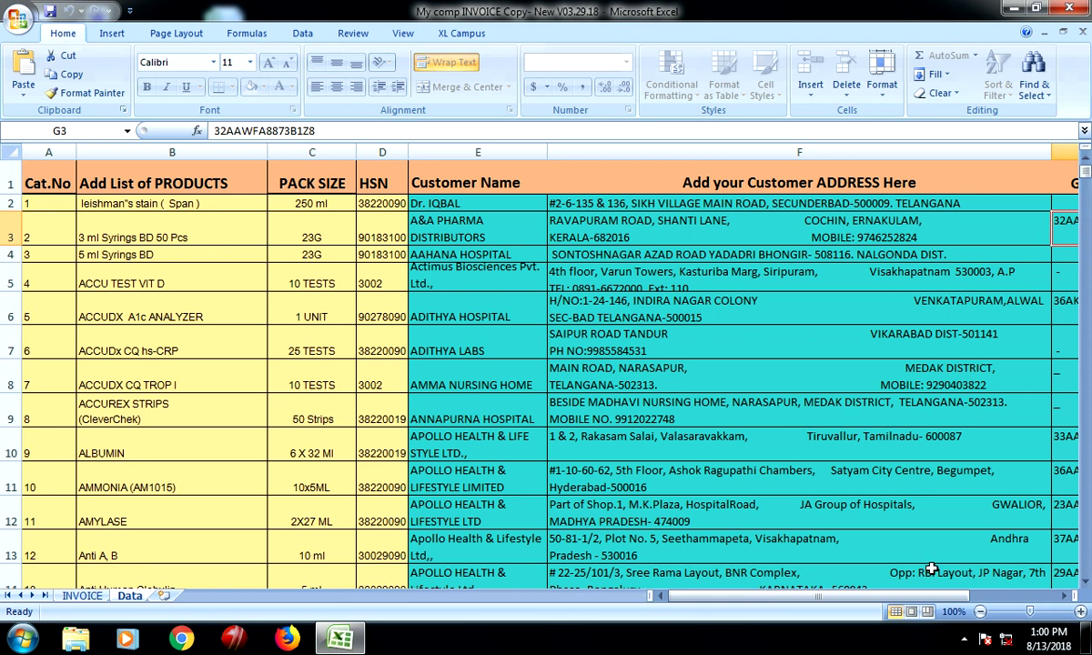
{"action": "left_click_drag", "start_coordinate": [947, 603], "coordinate": [1031, 603]}
{"action": "left_click", "coordinate": [715, 601]}
{"action": "left_click", "coordinate": [1070, 596]}
{"action": "left_click", "coordinate": [1070, 596]}
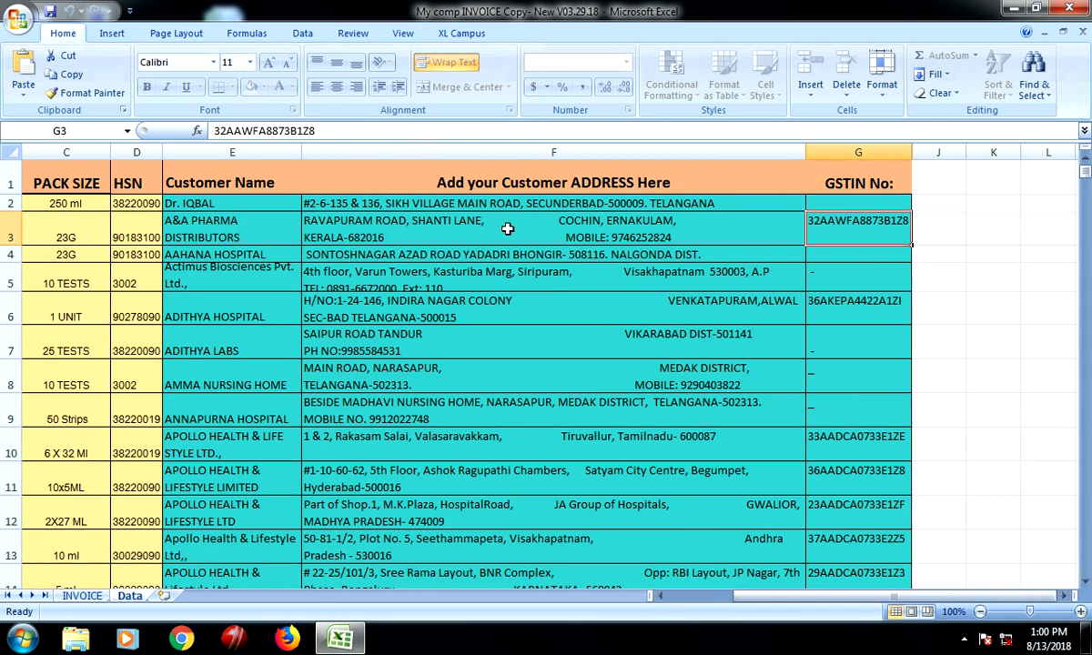
{"action": "left_click", "coordinate": [717, 244]}
{"action": "left_click", "coordinate": [268, 223]}
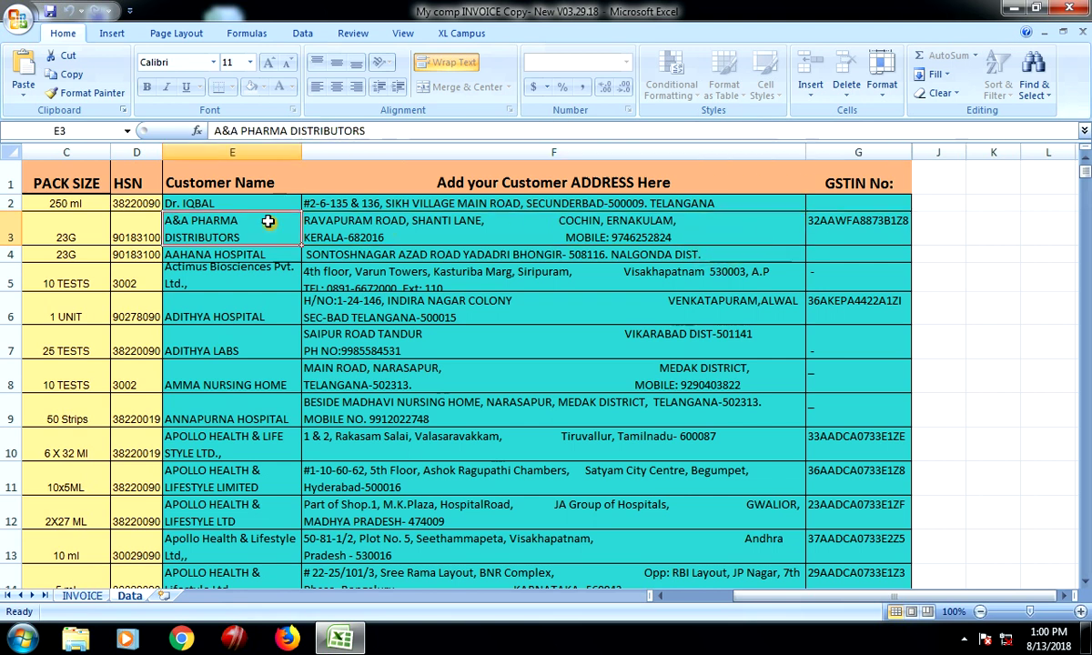
{"action": "left_click", "coordinate": [697, 596]}
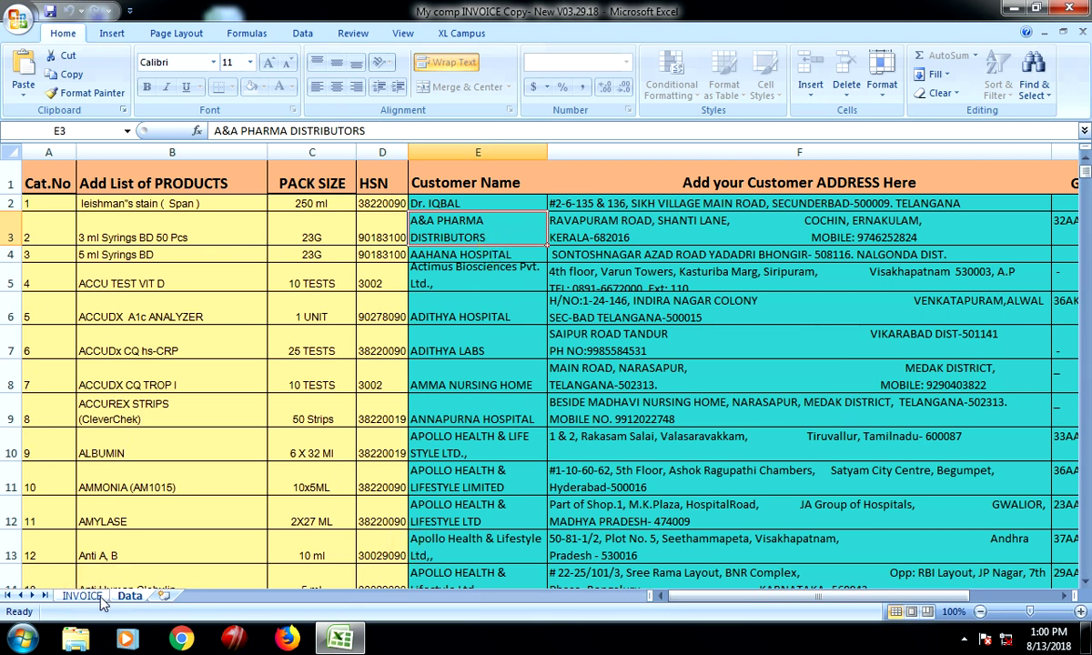
{"action": "left_click", "coordinate": [81, 596]}
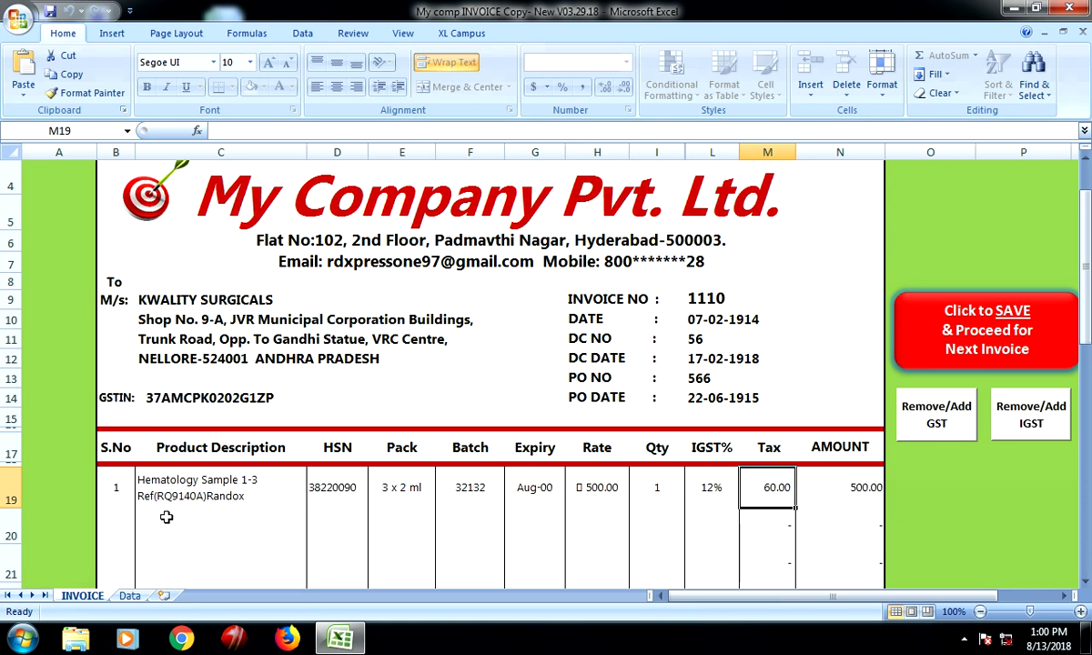
{"action": "left_click", "coordinate": [129, 596]}
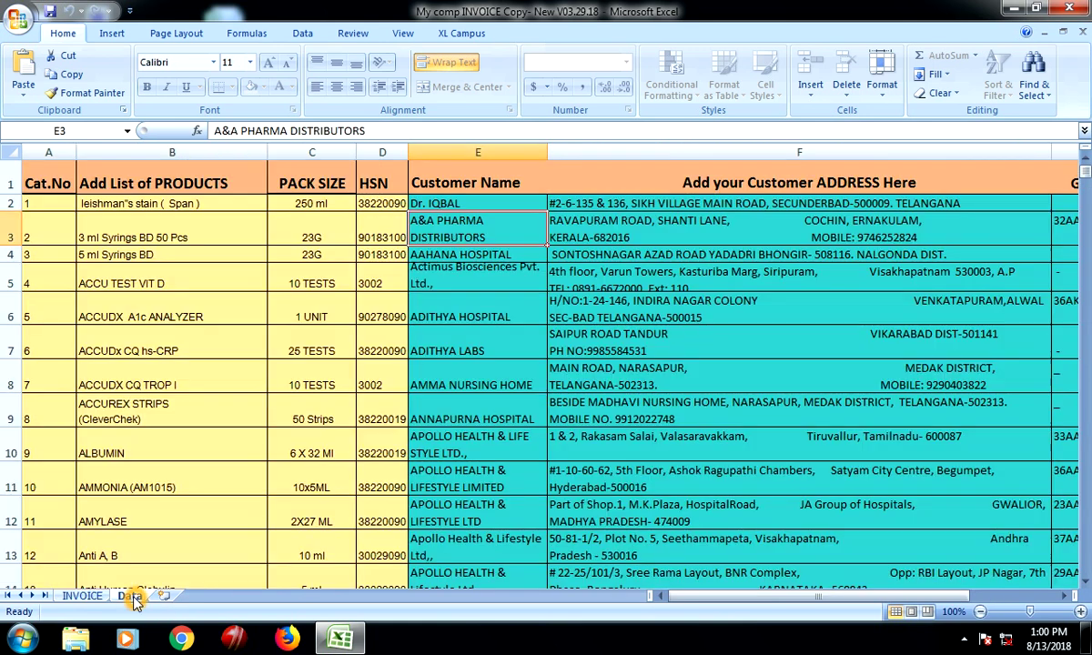
{"action": "left_click", "coordinate": [150, 234]}
{"action": "left_click", "coordinate": [305, 215]}
{"action": "left_click", "coordinate": [397, 237]}
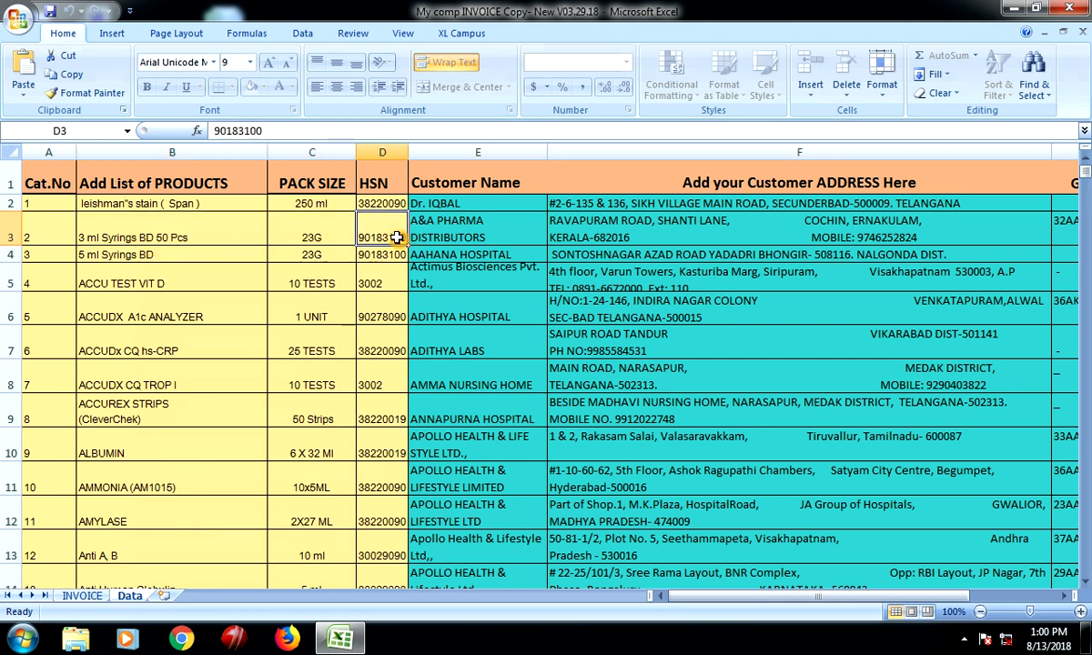
{"action": "left_click", "coordinate": [82, 596]}
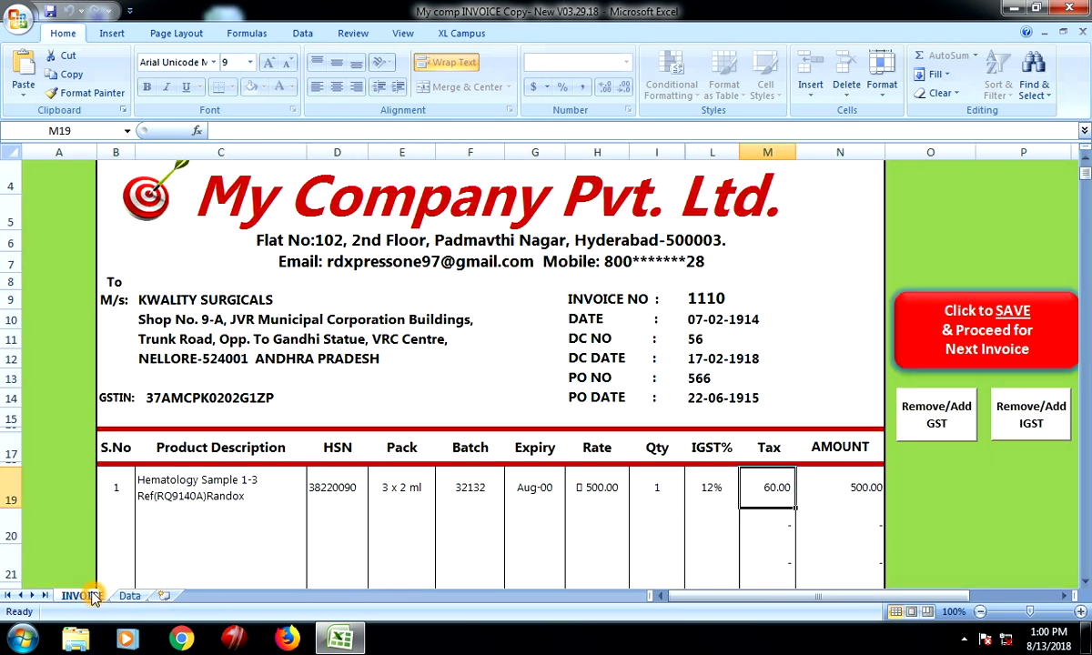
{"action": "left_click", "coordinate": [189, 492]}
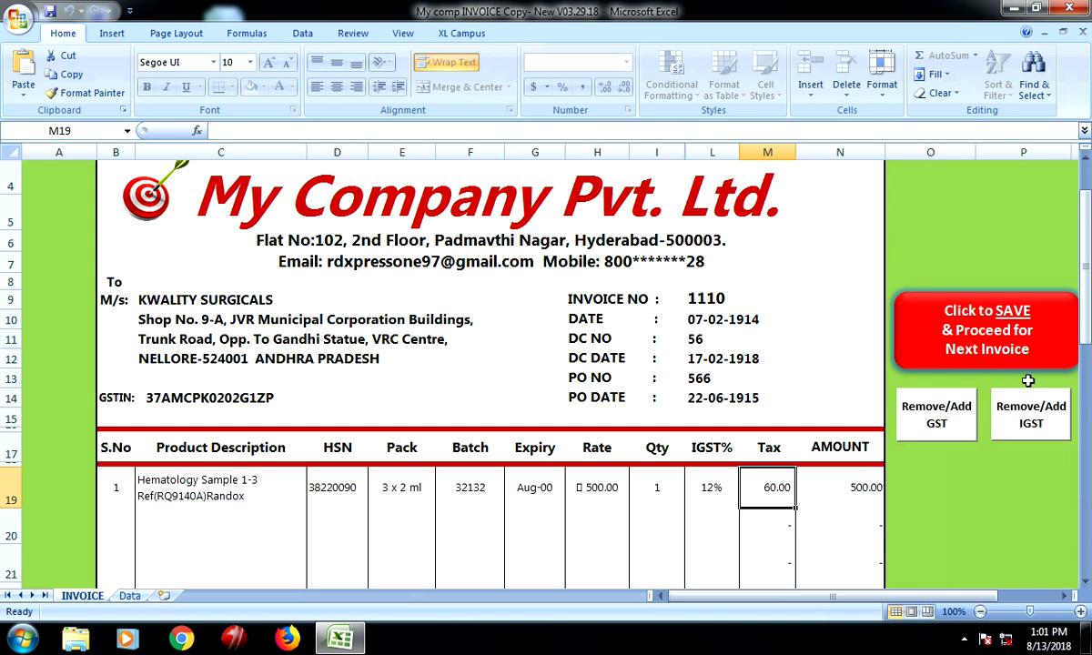
Start the 'SAVE & Proceed for Next Invoice' action for invoice 1110 and review the form
{"action": "left_click", "coordinate": [953, 333]}
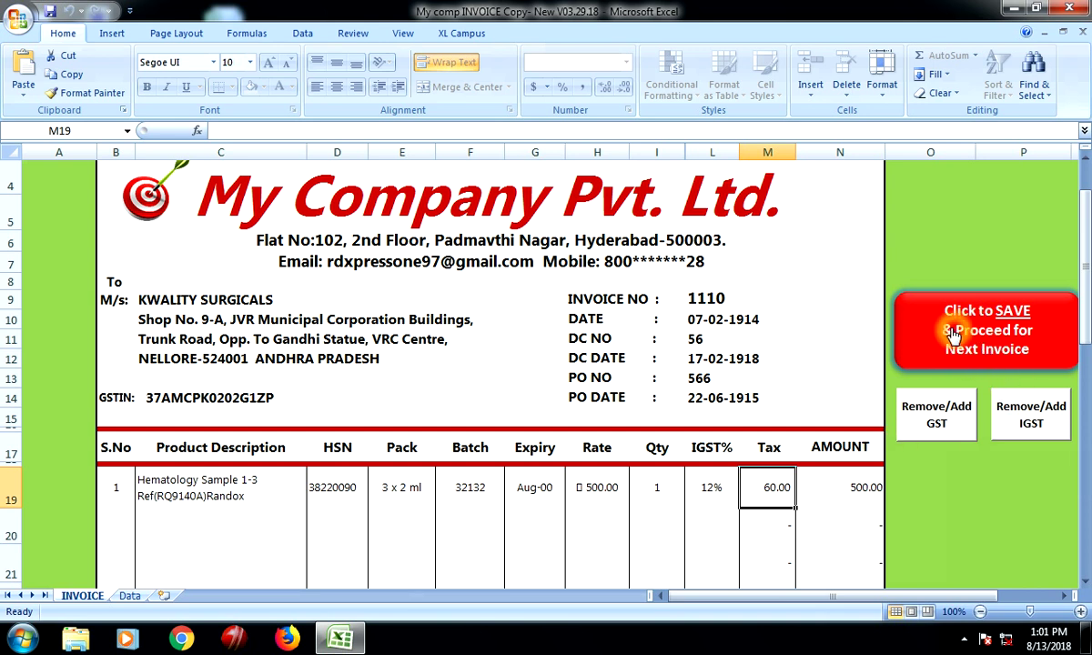
{"action": "scroll", "coordinate": [900, 387], "scroll_direction": "down", "scroll_amount": 1}
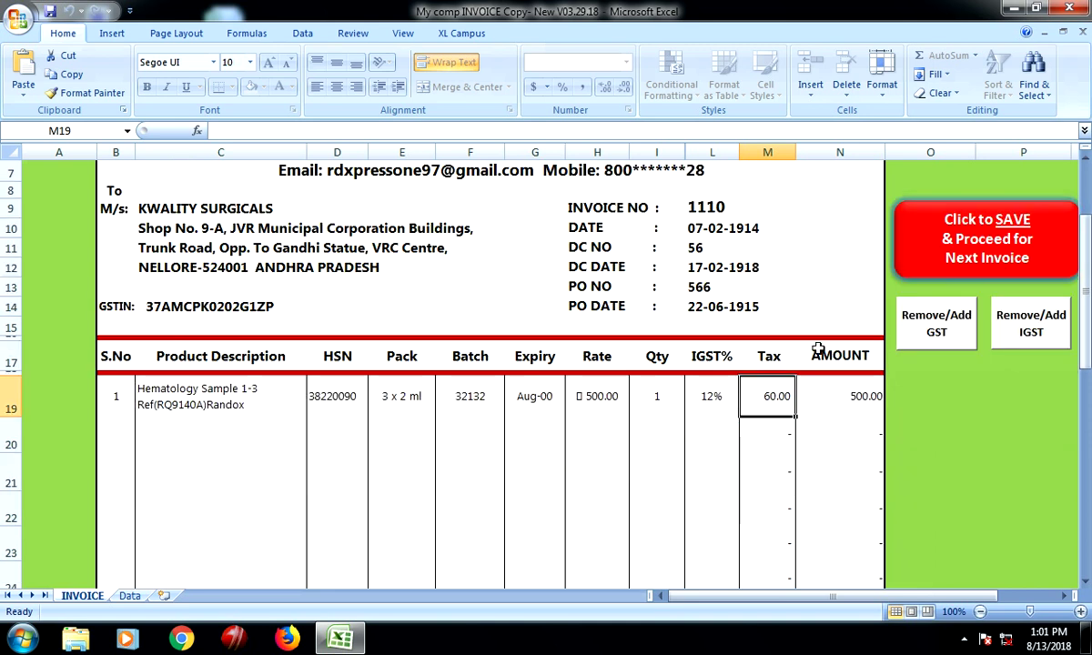
{"action": "left_click", "coordinate": [675, 305]}
{"action": "left_click", "coordinate": [423, 255]}
{"action": "scroll", "coordinate": [792, 423], "scroll_direction": "down", "scroll_amount": 1}
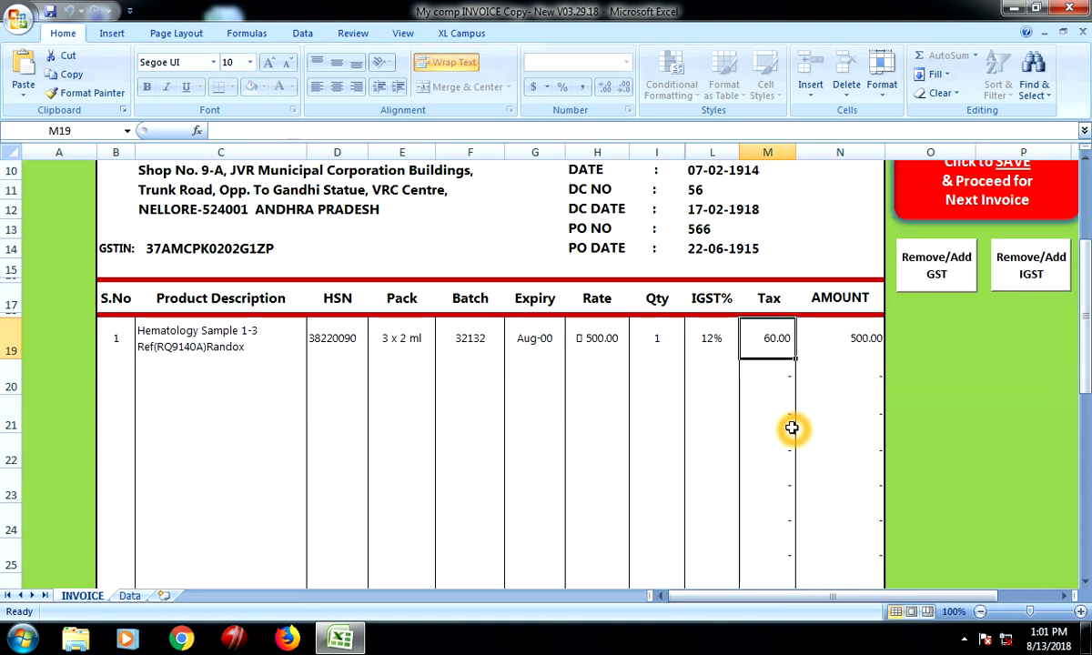
{"action": "scroll", "coordinate": [934, 411], "scroll_direction": "up", "scroll_amount": 3}
{"action": "left_click", "coordinate": [934, 414]}
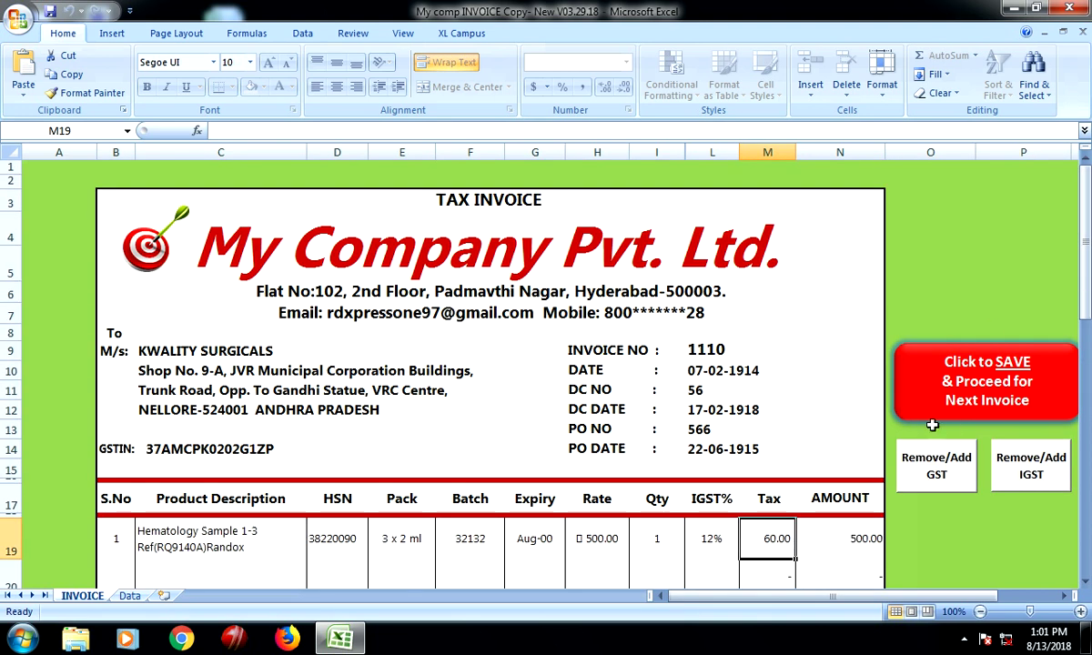
Save invoice 1110 and accept the prompts so the form resets to invoice 1111
{"action": "left_click", "coordinate": [960, 382]}
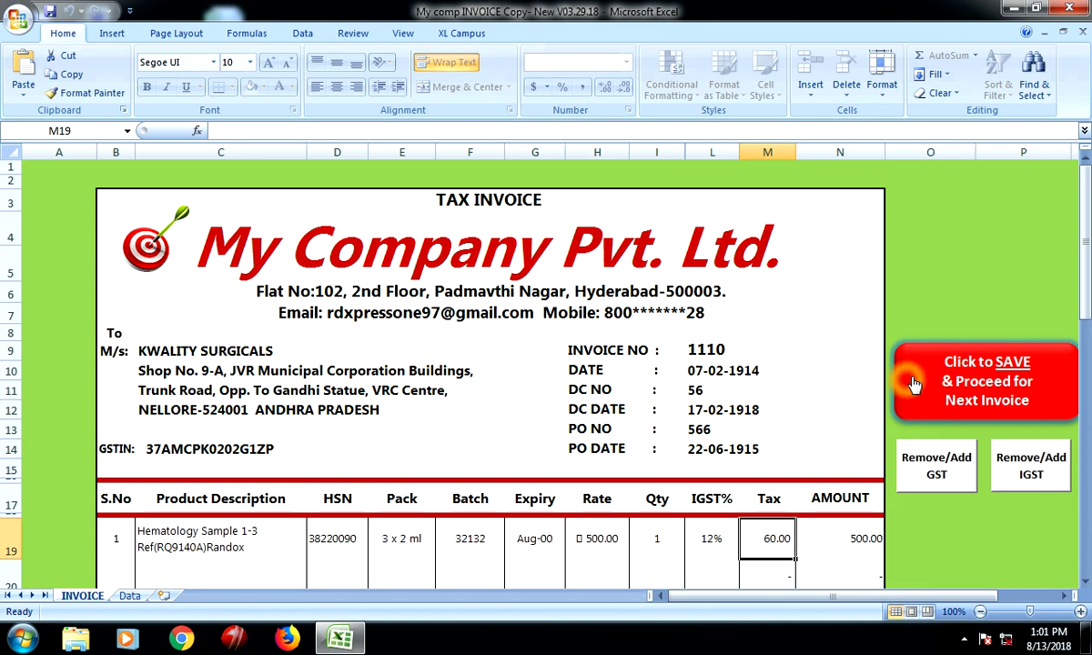
{"action": "left_click", "coordinate": [940, 387]}
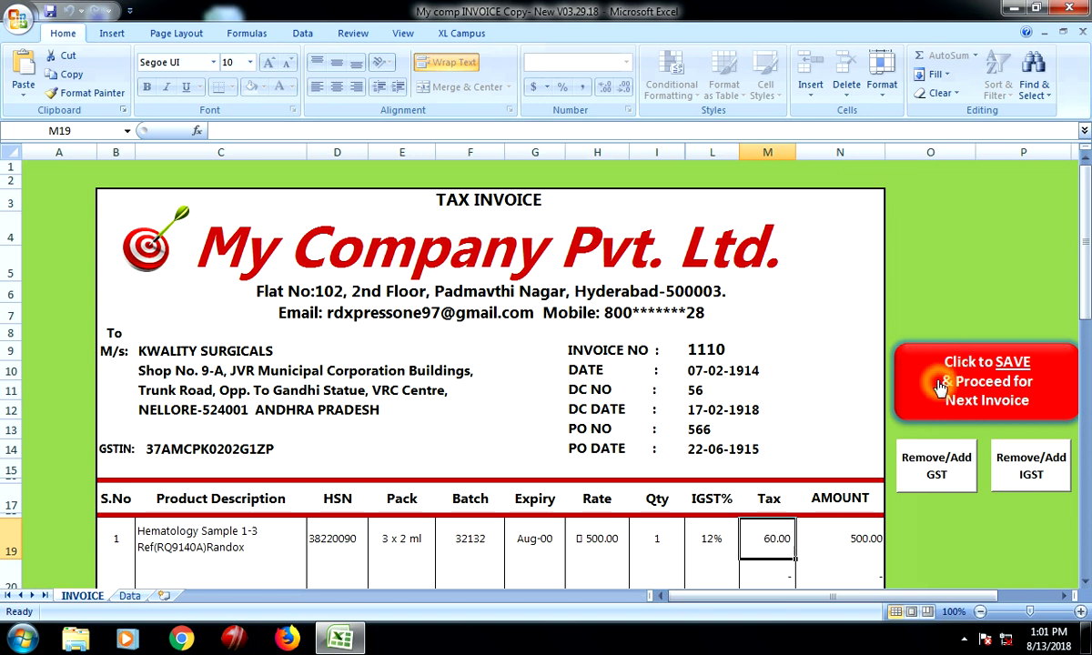
{"action": "left_click", "coordinate": [930, 384]}
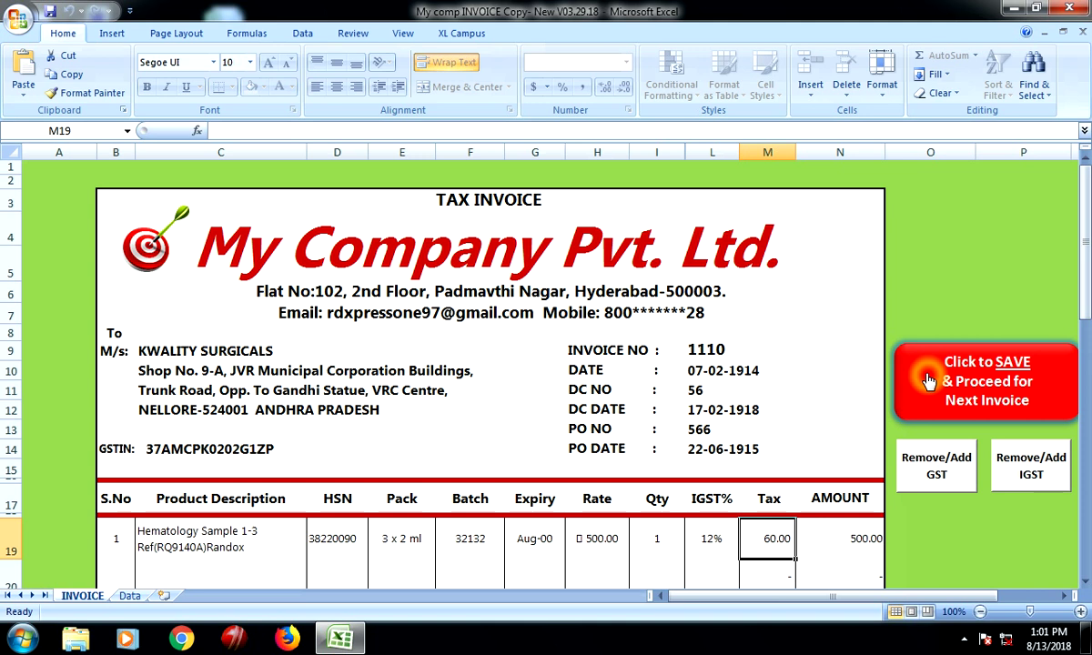
{"action": "left_click", "coordinate": [928, 380]}
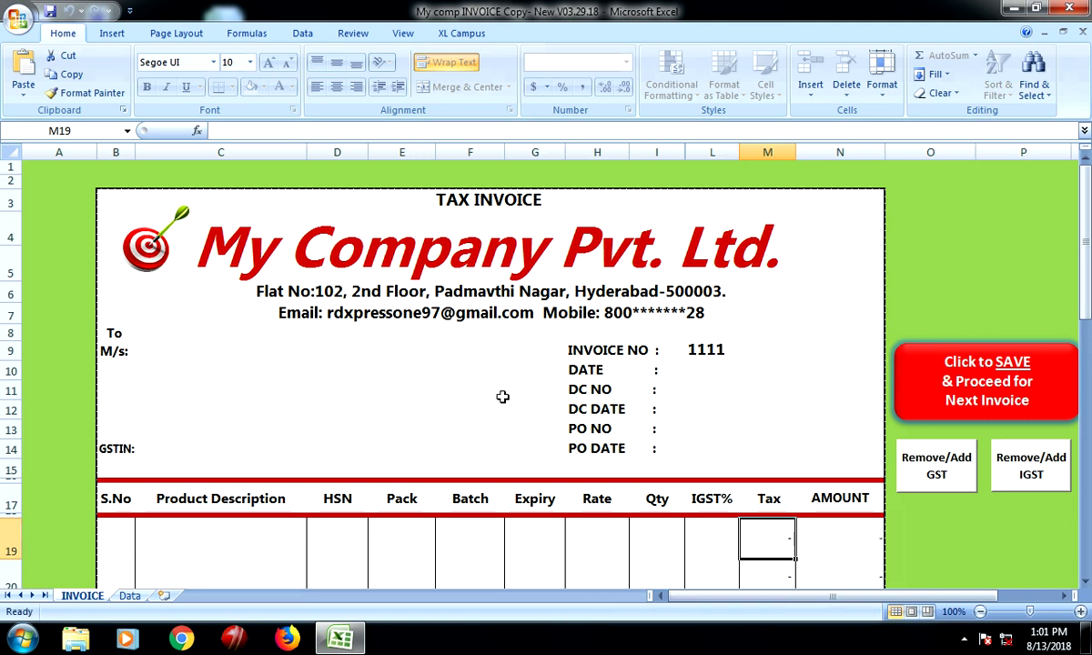
{"action": "left_click", "coordinate": [705, 352]}
{"action": "left_click", "coordinate": [719, 361]}
{"action": "left_click", "coordinate": [755, 539]}
Look over the cleared invoice form, then minimize Excel
{"action": "scroll", "coordinate": [888, 464], "scroll_direction": "down", "scroll_amount": 3}
{"action": "scroll", "coordinate": [656, 509], "scroll_direction": "down", "scroll_amount": 8}
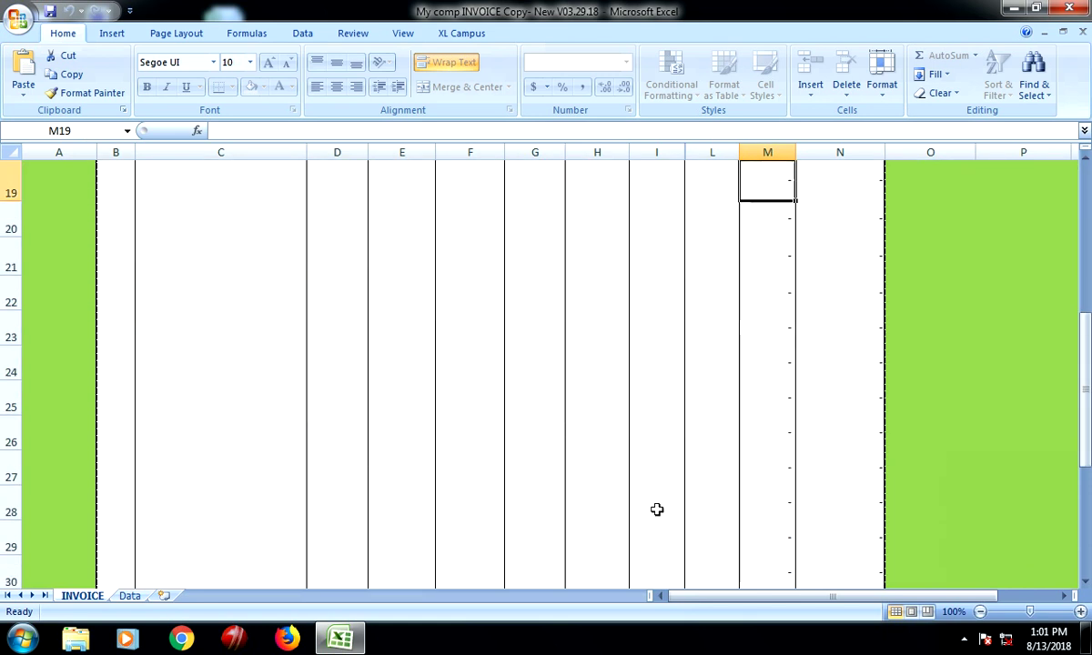
{"action": "left_click", "coordinate": [1066, 8]}
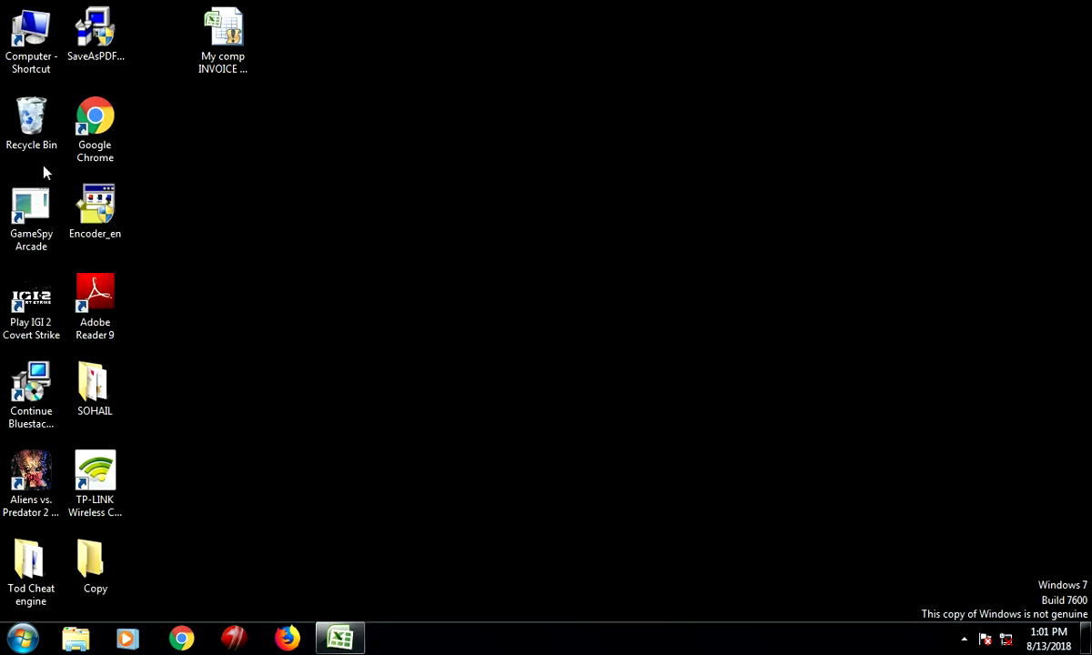
Go to the Invoice folder on Program Files (D:) via Computer and open RAS-1110.pdf
{"action": "double_click", "coordinate": [25, 36]}
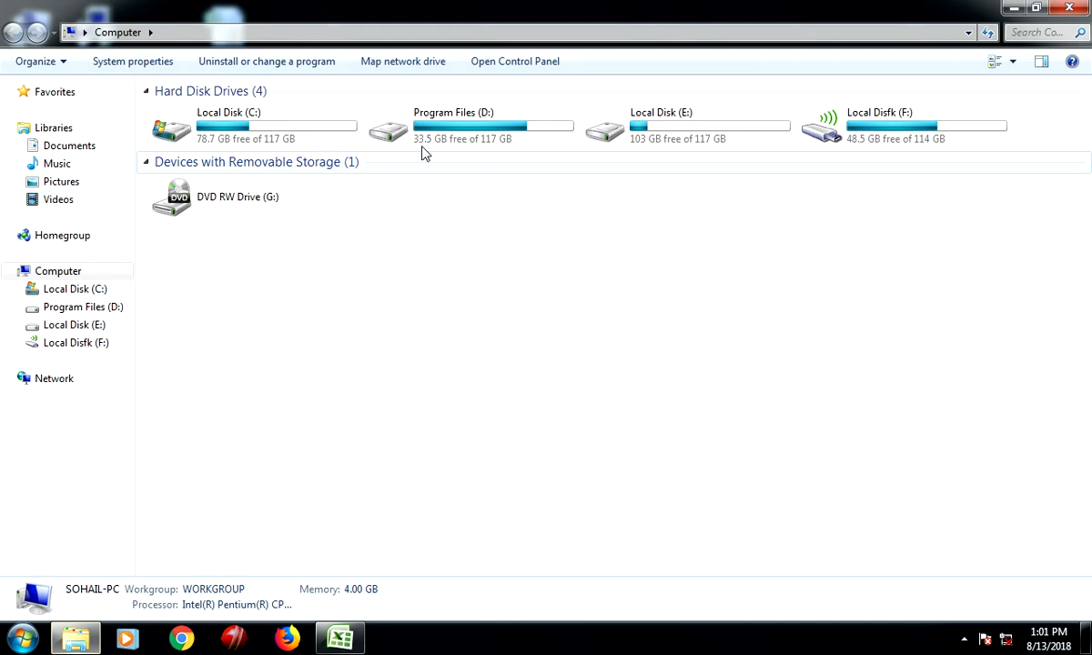
{"action": "double_click", "coordinate": [475, 137]}
{"action": "scroll", "coordinate": [190, 418], "scroll_direction": "down", "scroll_amount": 4}
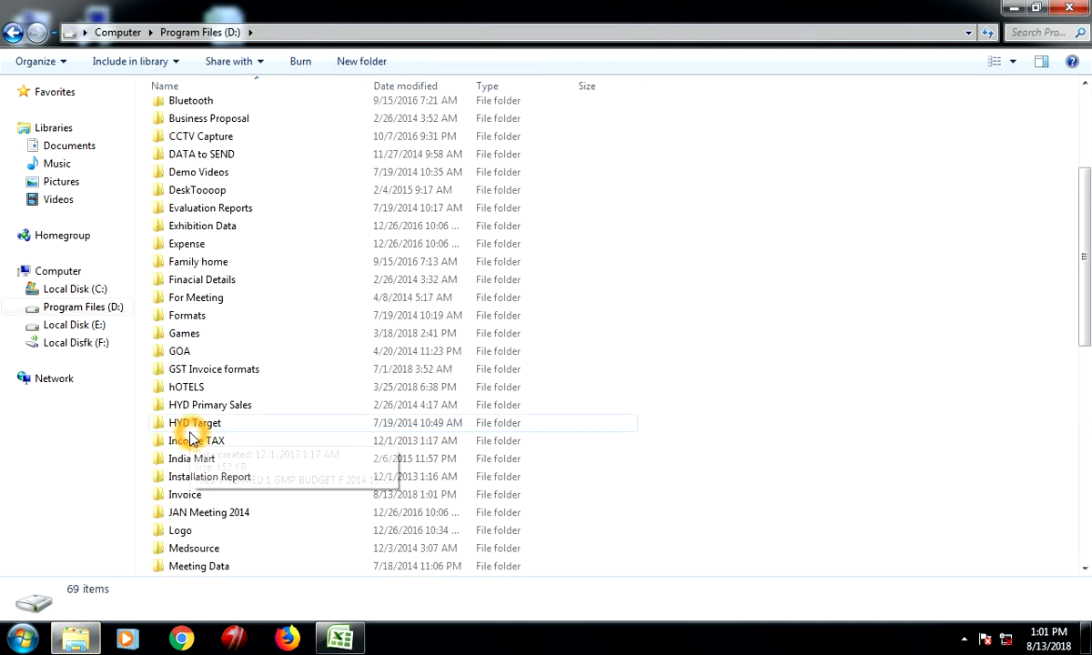
{"action": "double_click", "coordinate": [192, 499]}
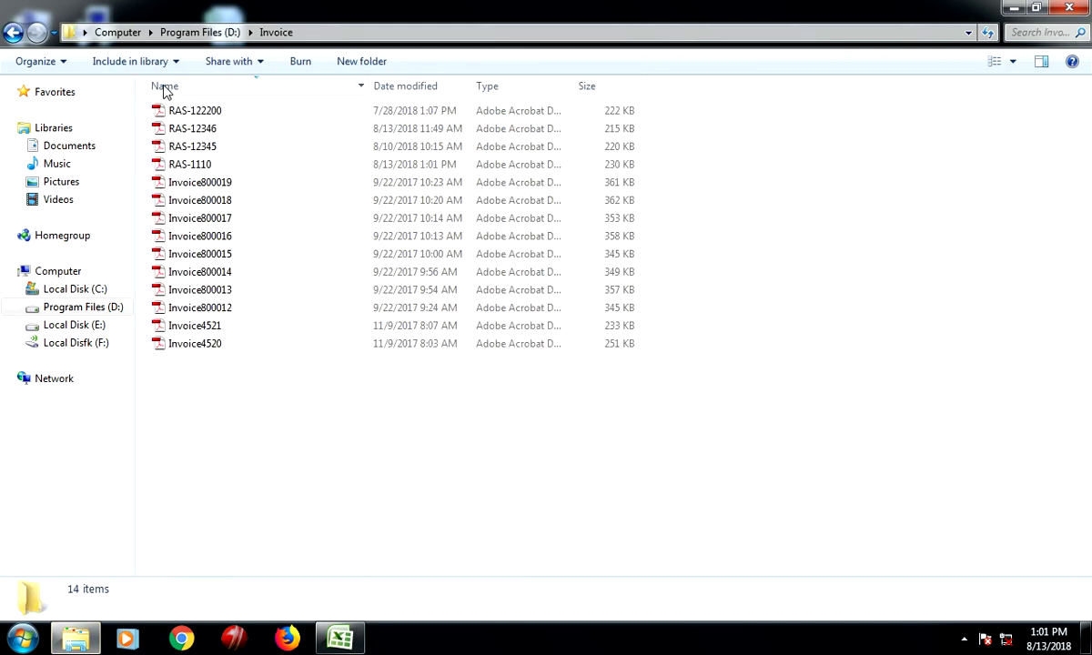
{"action": "double_click", "coordinate": [204, 164]}
Scroll RAS-1110.pdf down to the 660.00 grand total and 100.00 delivery charges, then back up
{"action": "scroll", "coordinate": [640, 224], "scroll_direction": "down", "scroll_amount": 2}
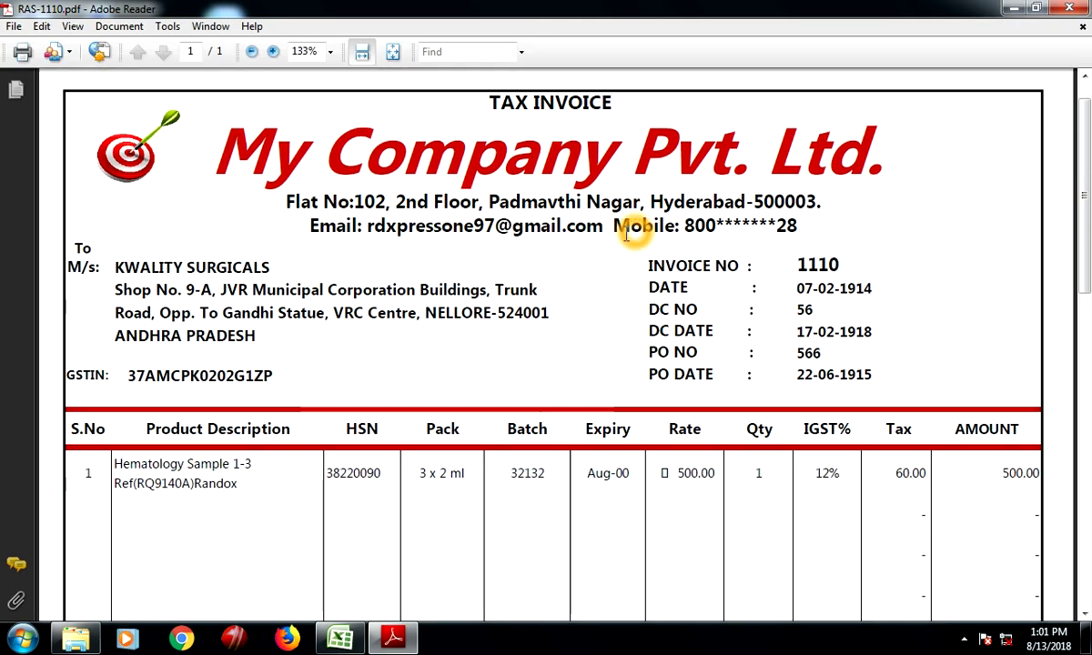
{"action": "scroll", "coordinate": [770, 246], "scroll_direction": "down", "scroll_amount": 8}
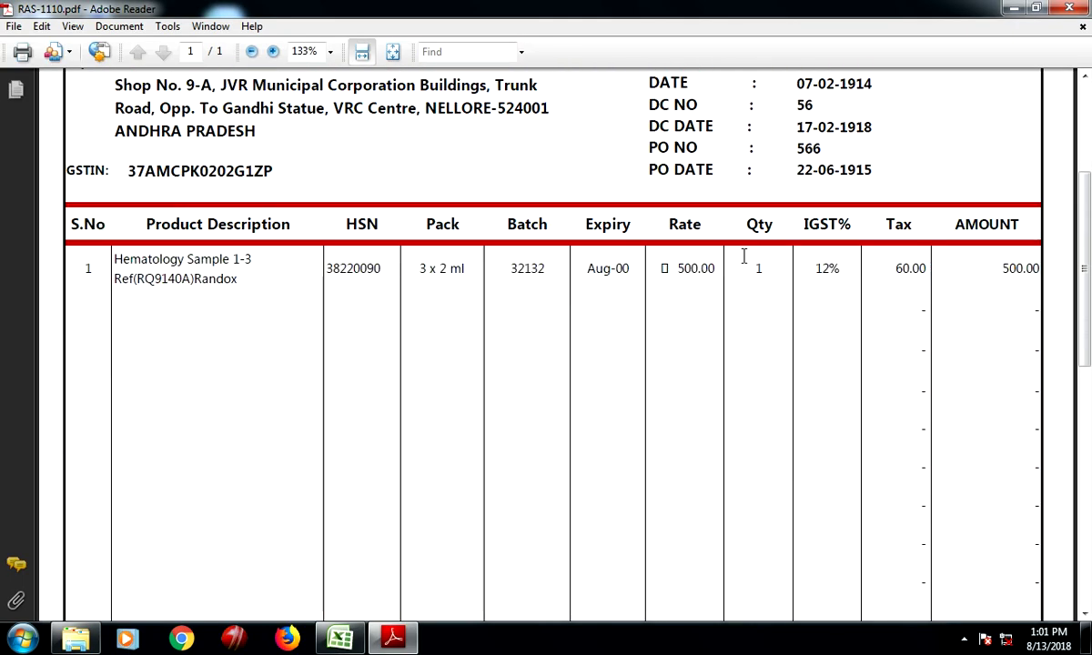
{"action": "scroll", "coordinate": [709, 302], "scroll_direction": "down", "scroll_amount": 4}
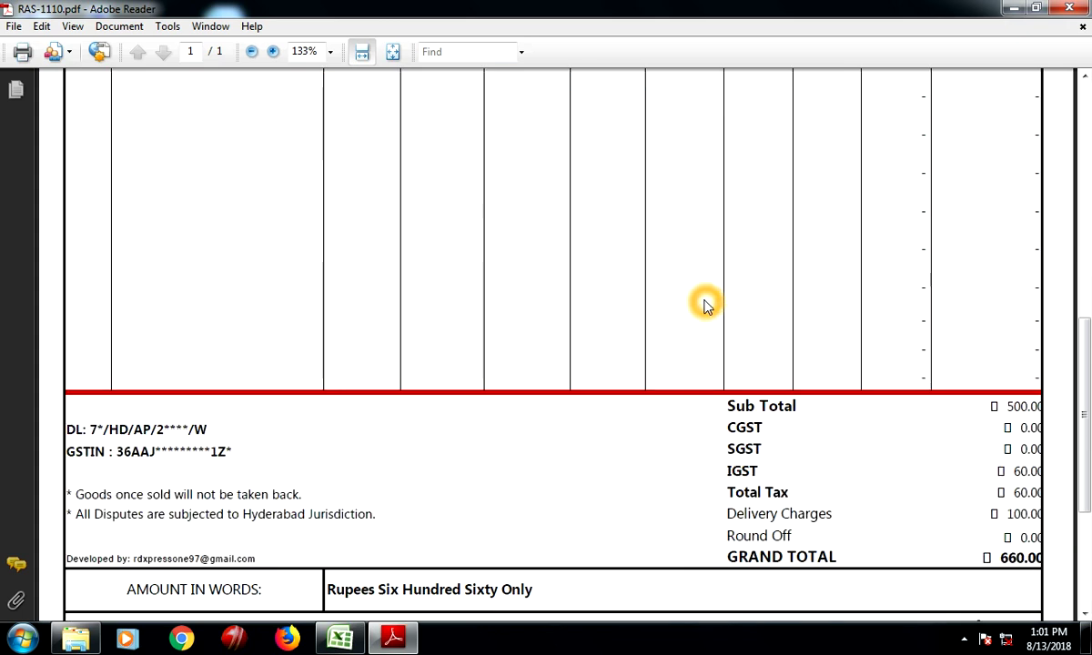
{"action": "scroll", "coordinate": [707, 301], "scroll_direction": "down", "scroll_amount": 3}
{"action": "scroll", "coordinate": [708, 302], "scroll_direction": "down", "scroll_amount": 1}
{"action": "scroll", "coordinate": [708, 303], "scroll_direction": "up", "scroll_amount": 7}
{"action": "scroll", "coordinate": [706, 296], "scroll_direction": "up", "scroll_amount": 8}
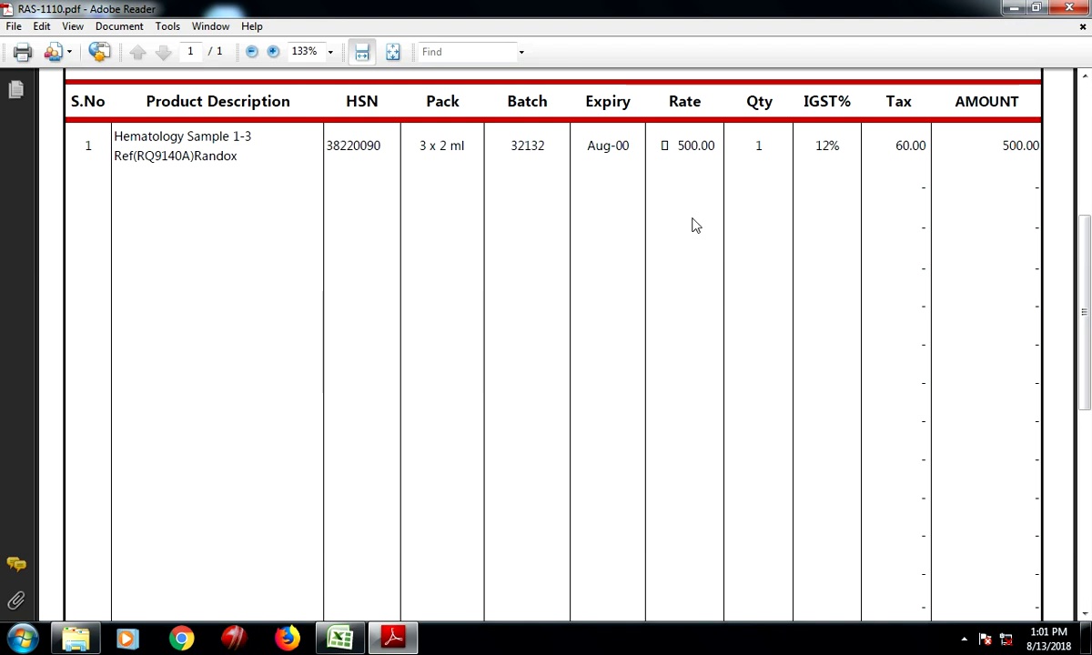
{"action": "scroll", "coordinate": [673, 227], "scroll_direction": "up", "scroll_amount": 8}
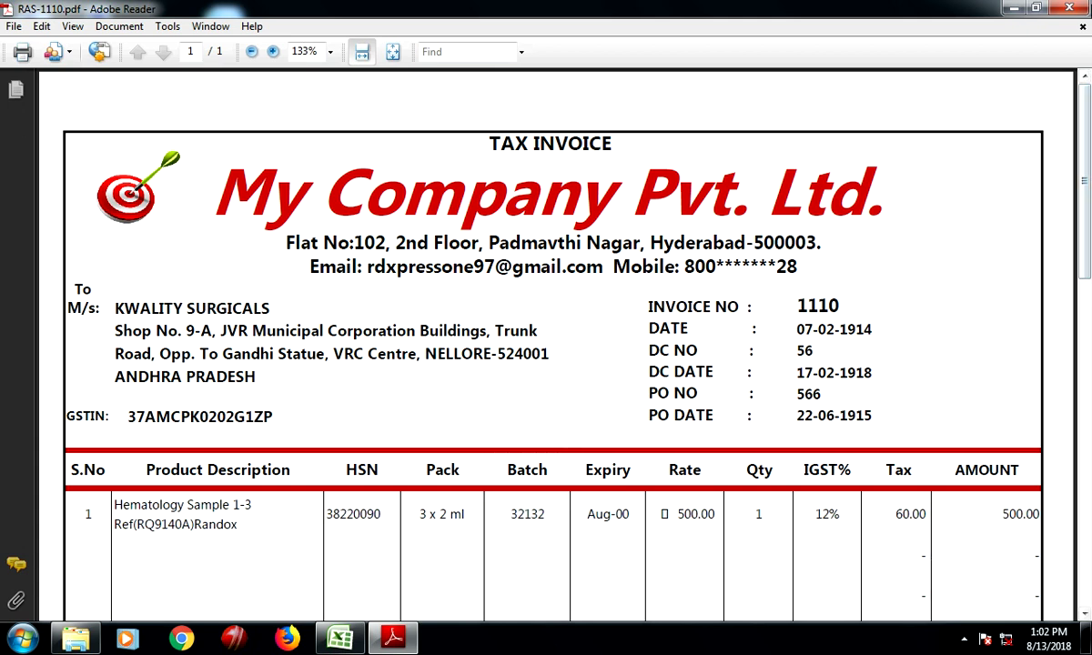
Close Adobe Reader and the Invoice folder, returning to the top of Excel's blank invoice 1111
{"action": "left_click", "coordinate": [1073, 9]}
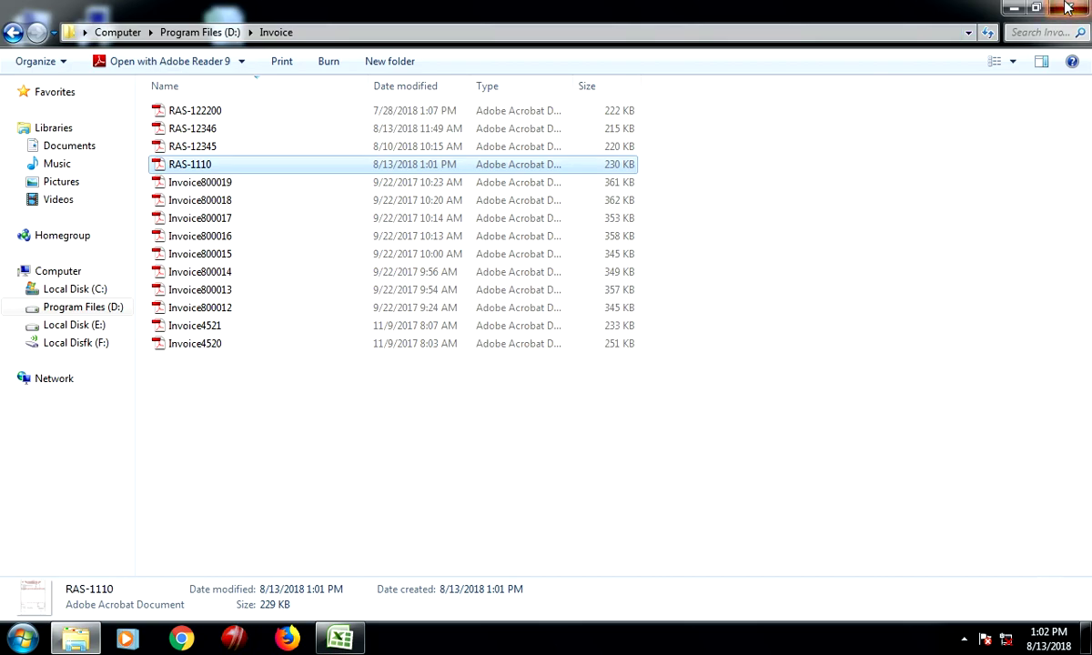
{"action": "left_click", "coordinate": [1074, 9]}
{"action": "left_click", "coordinate": [339, 638]}
{"action": "scroll", "coordinate": [506, 410], "scroll_direction": "up", "scroll_amount": 5}
{"action": "scroll", "coordinate": [506, 411], "scroll_direction": "up", "scroll_amount": 6}
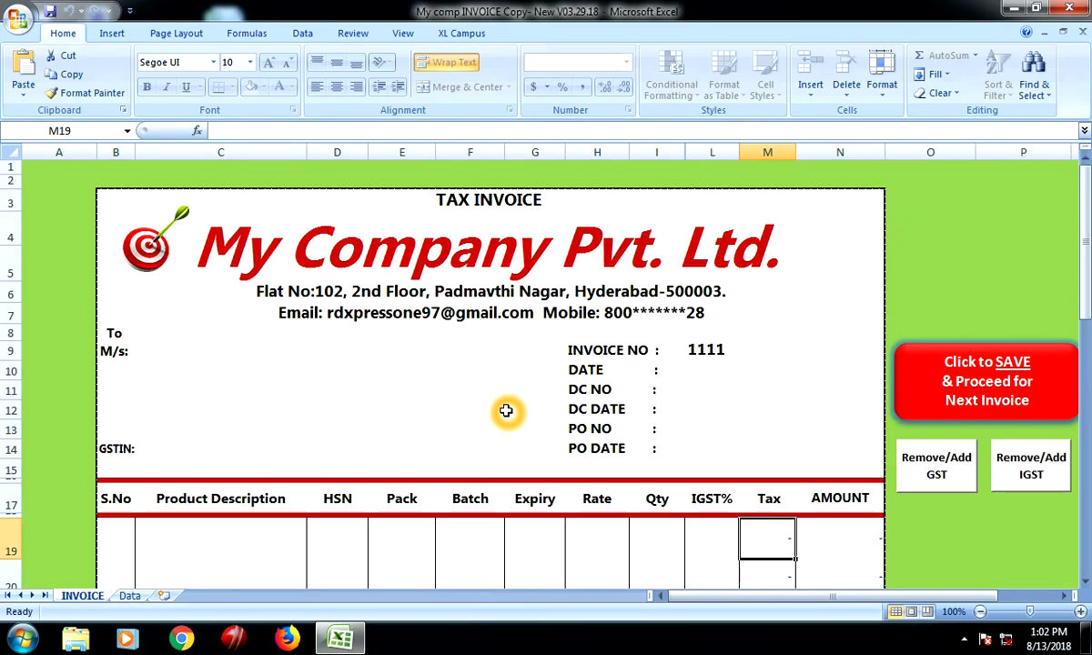